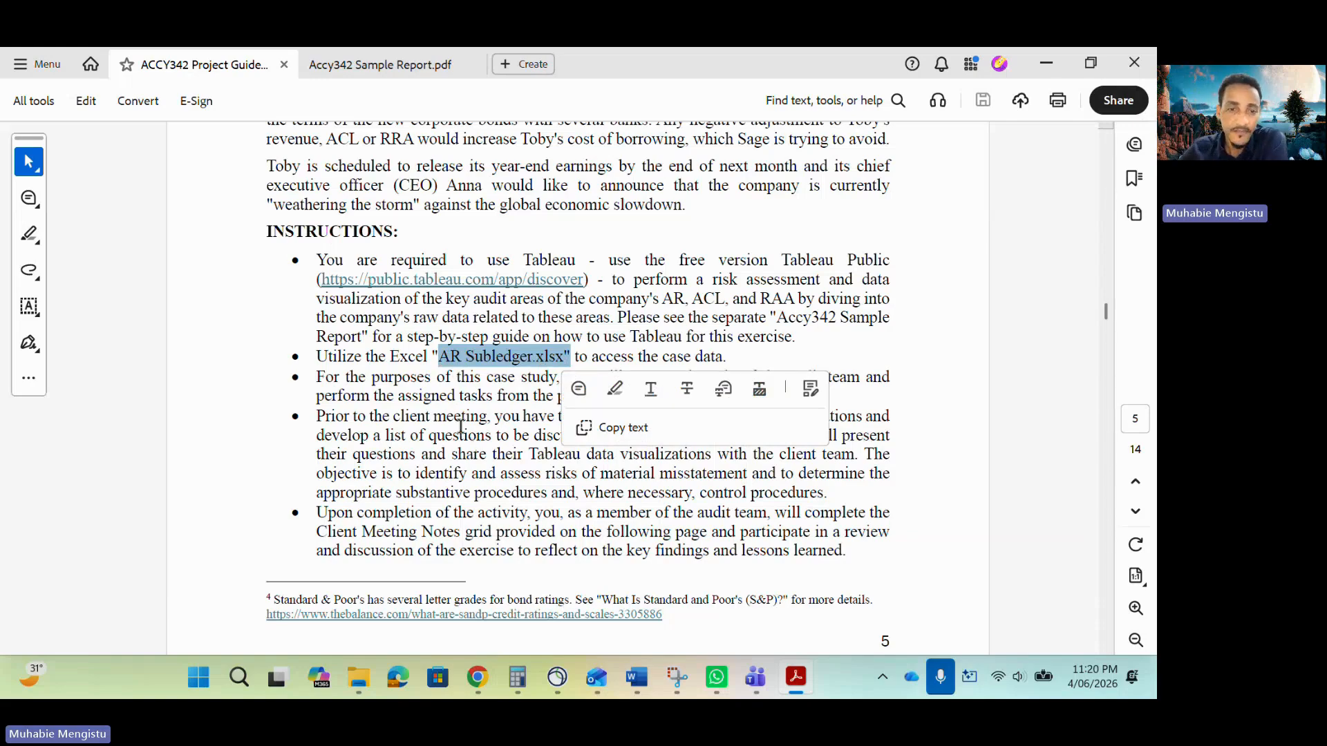
# Read the Questions section of the project guideline, highlighting questions 2 and 3 and the Customer Location worksheet name.
pyautogui.scroll(-6, 472, 442)
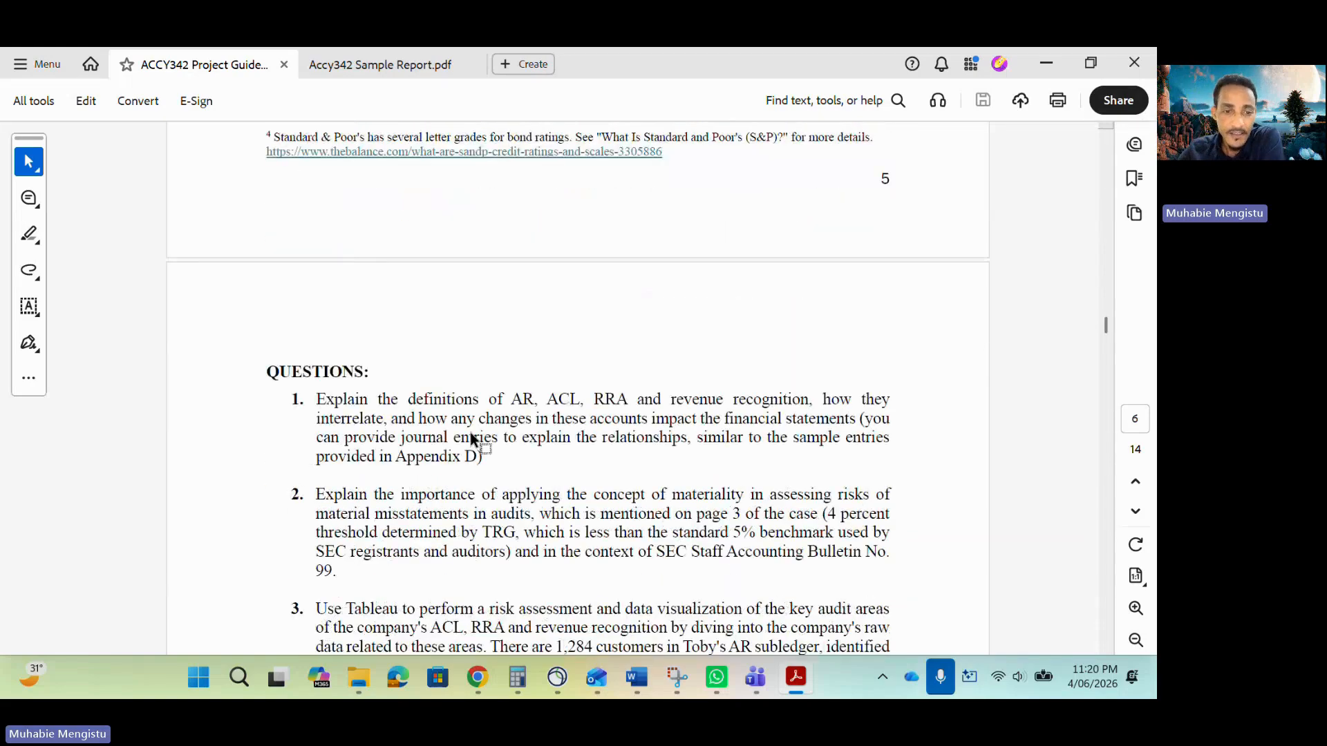
pyautogui.scroll(-3, 472, 442)
pyautogui.moveTo(316, 193); pyautogui.dragTo(342, 375)
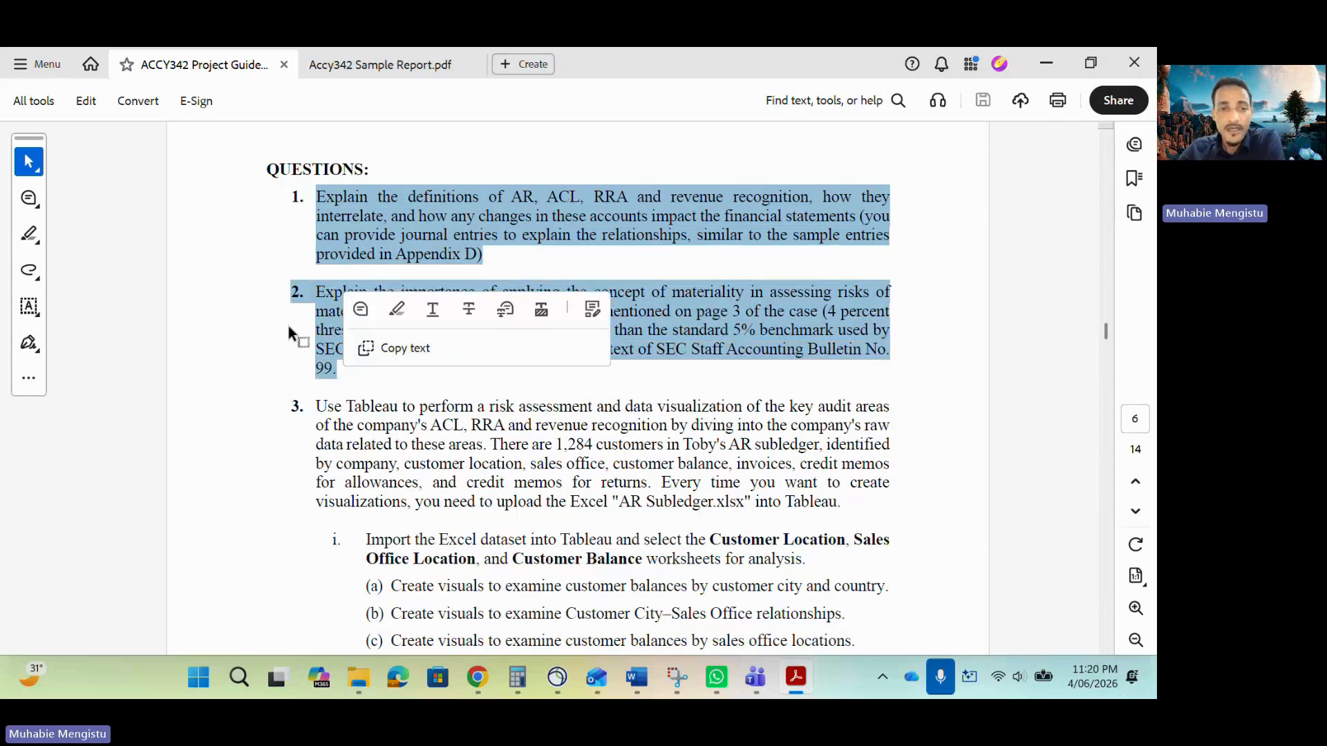
pyautogui.click(289, 371)
pyautogui.scroll(-1, 387, 351)
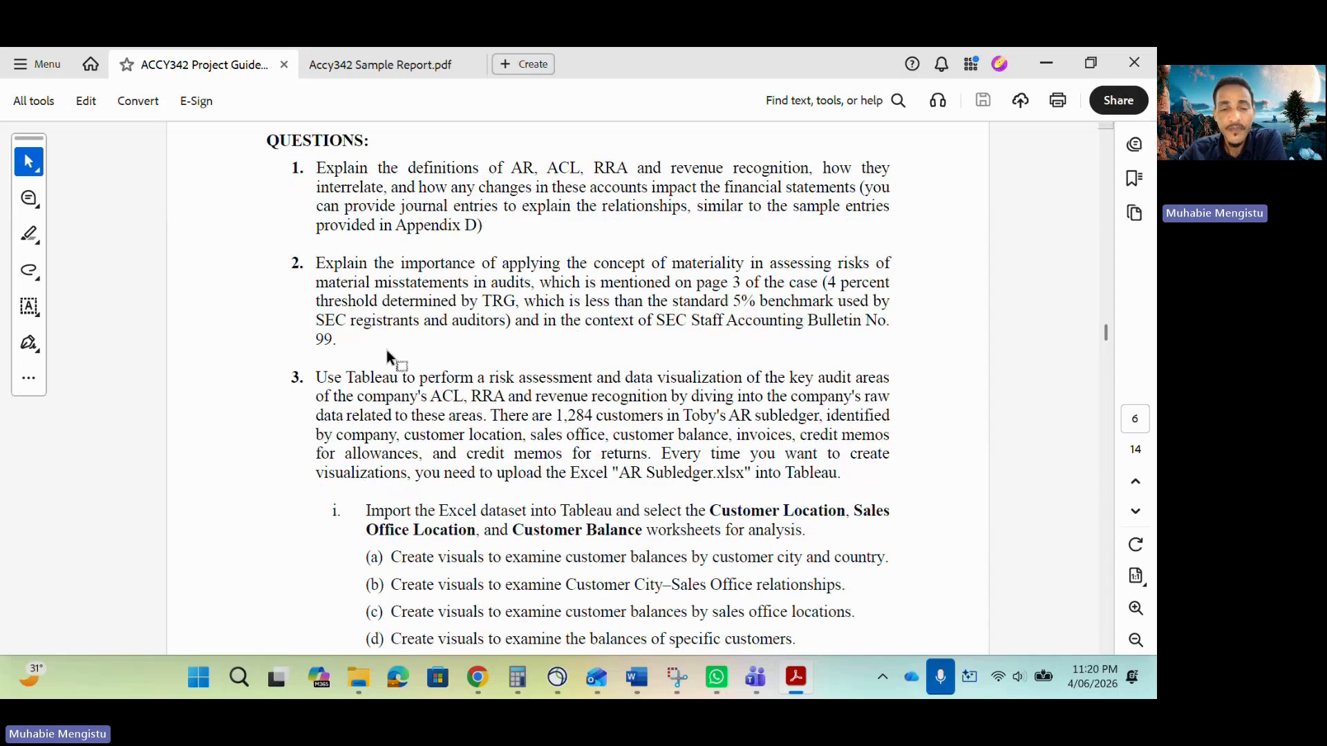
pyautogui.scroll(-1, 387, 350)
pyautogui.scroll(-2, 317, 313)
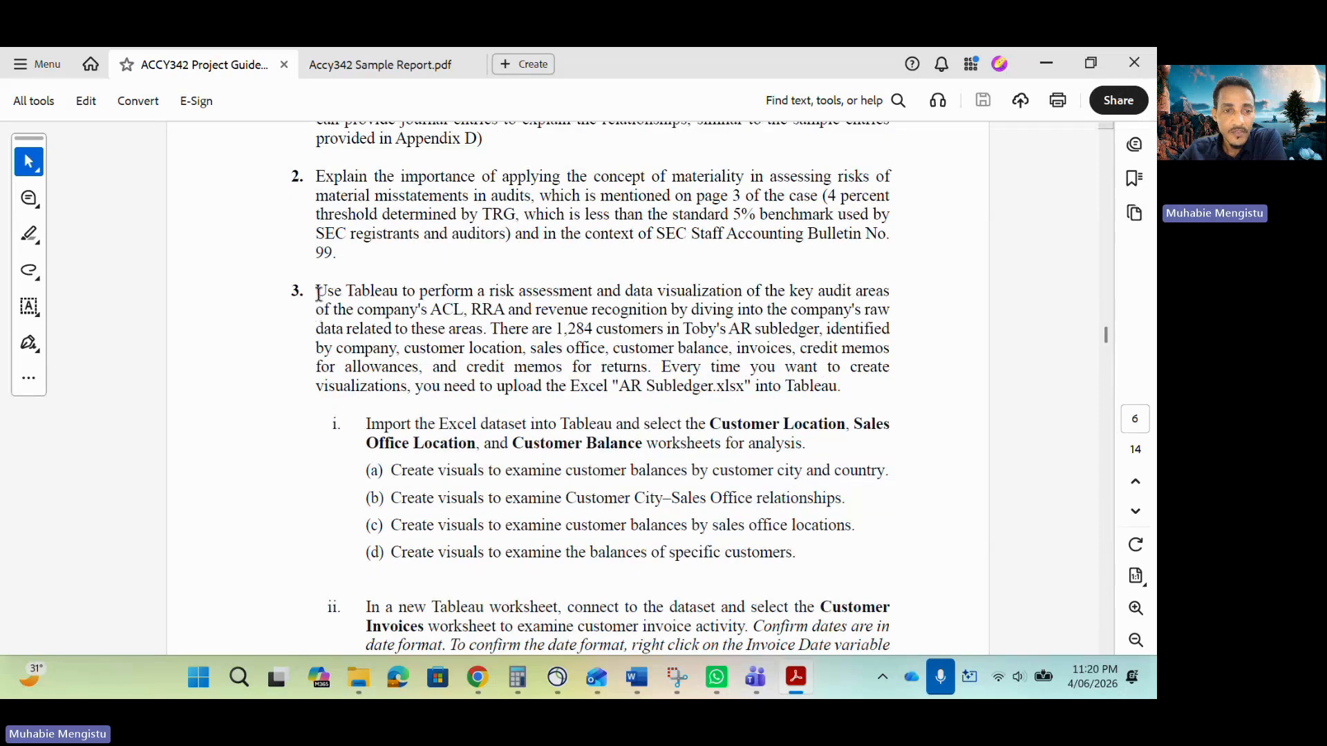
pyautogui.moveTo(317, 291); pyautogui.dragTo(476, 386)
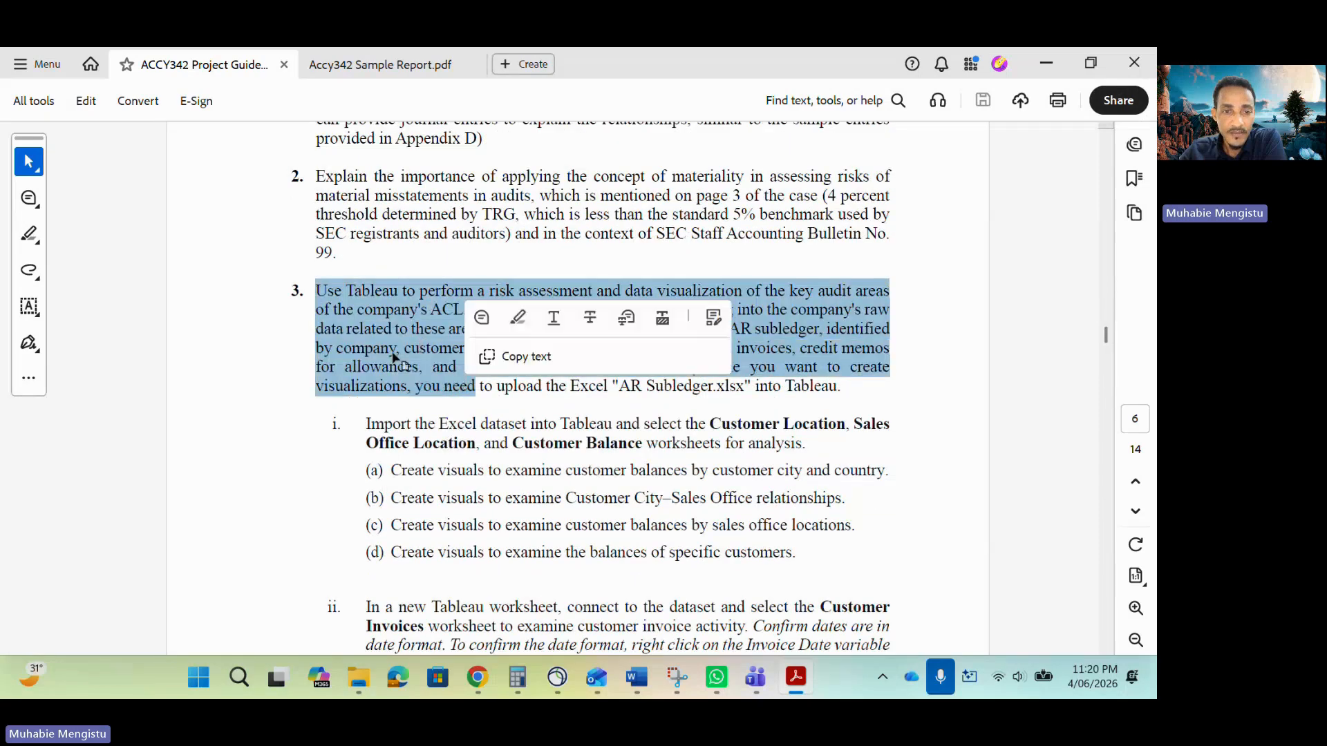
pyautogui.click(506, 326)
pyautogui.scroll(-1, 502, 417)
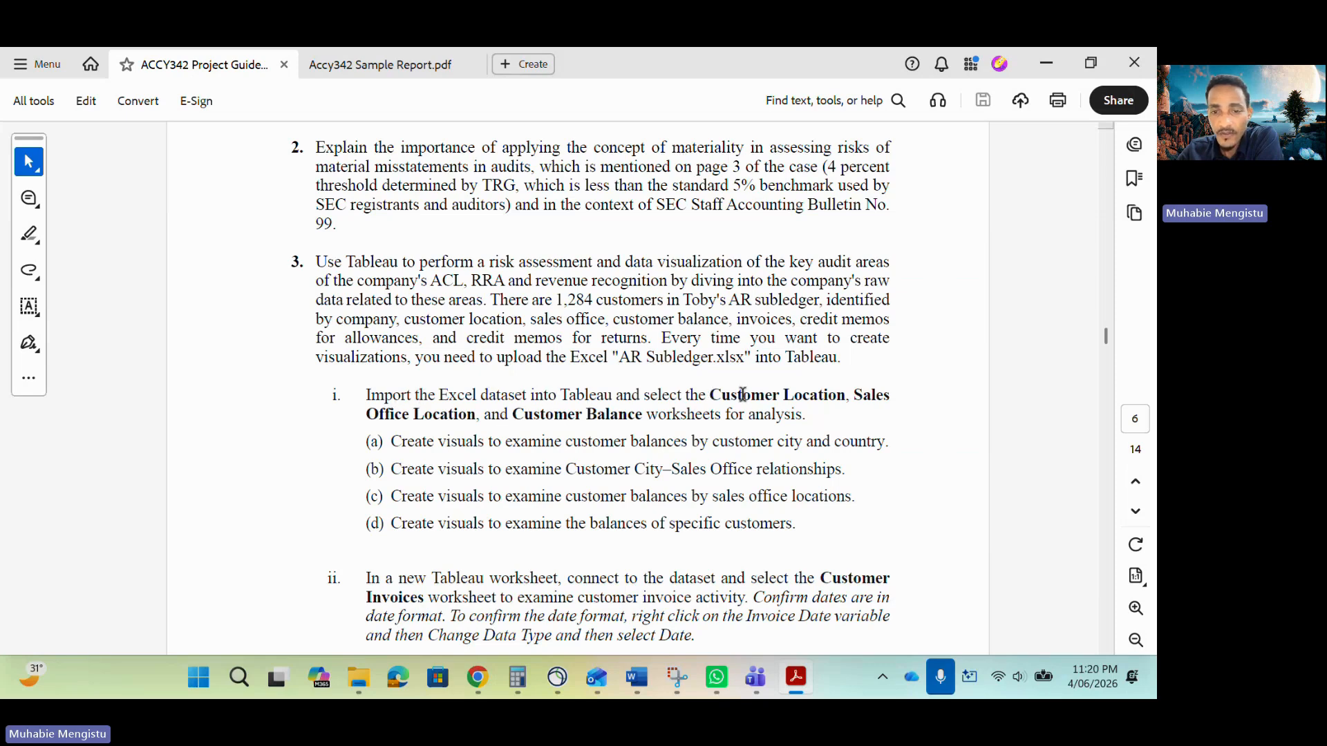
pyautogui.moveTo(711, 394); pyautogui.dragTo(848, 392)
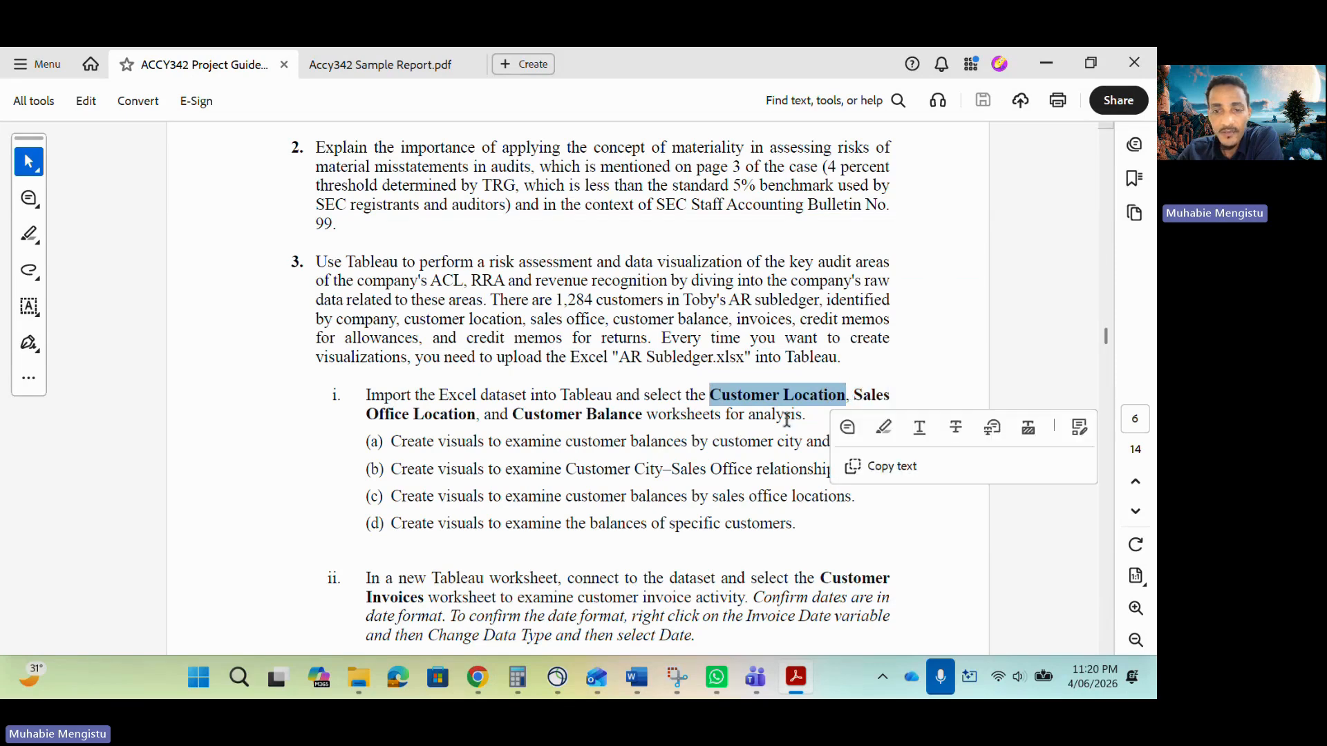
pyautogui.click(844, 397)
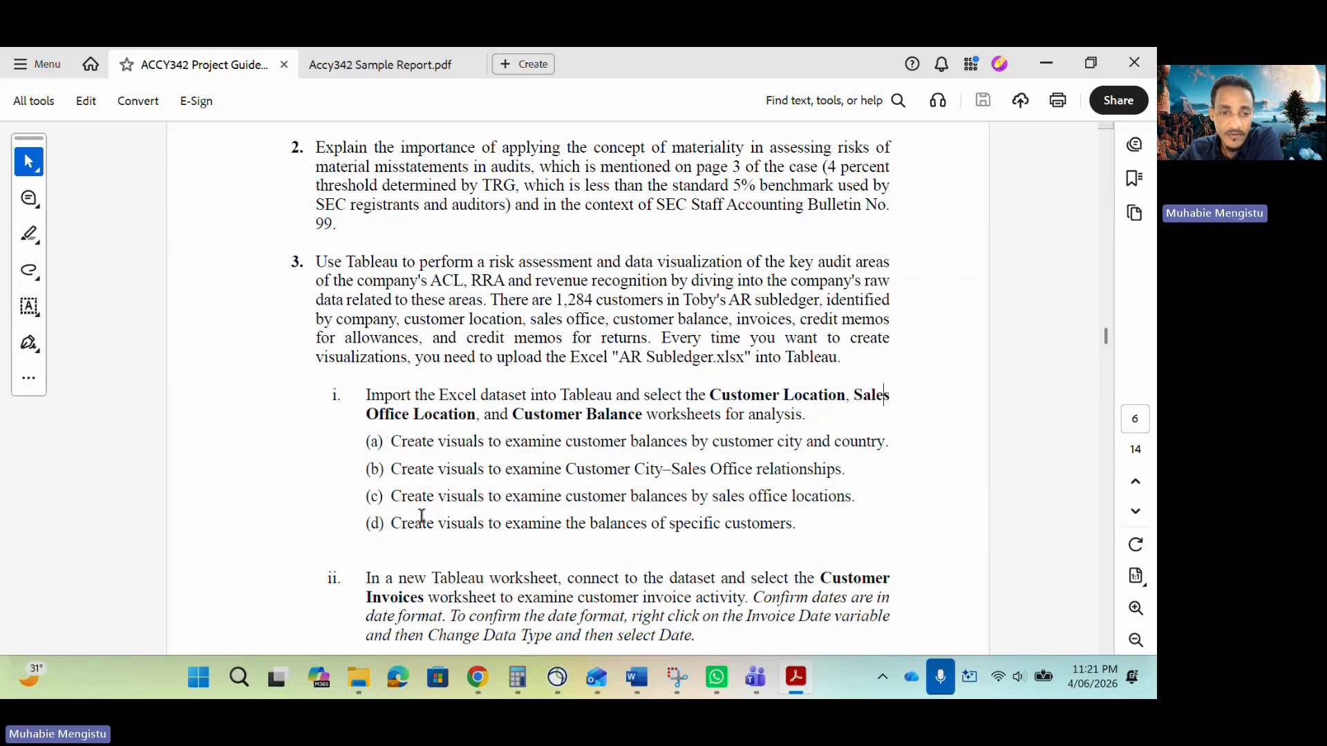
# Scroll through Tableau task parts i to iv of question 3 in the project guideline.
pyautogui.scroll(-1, 449, 500)
pyautogui.scroll(-1, 450, 500)
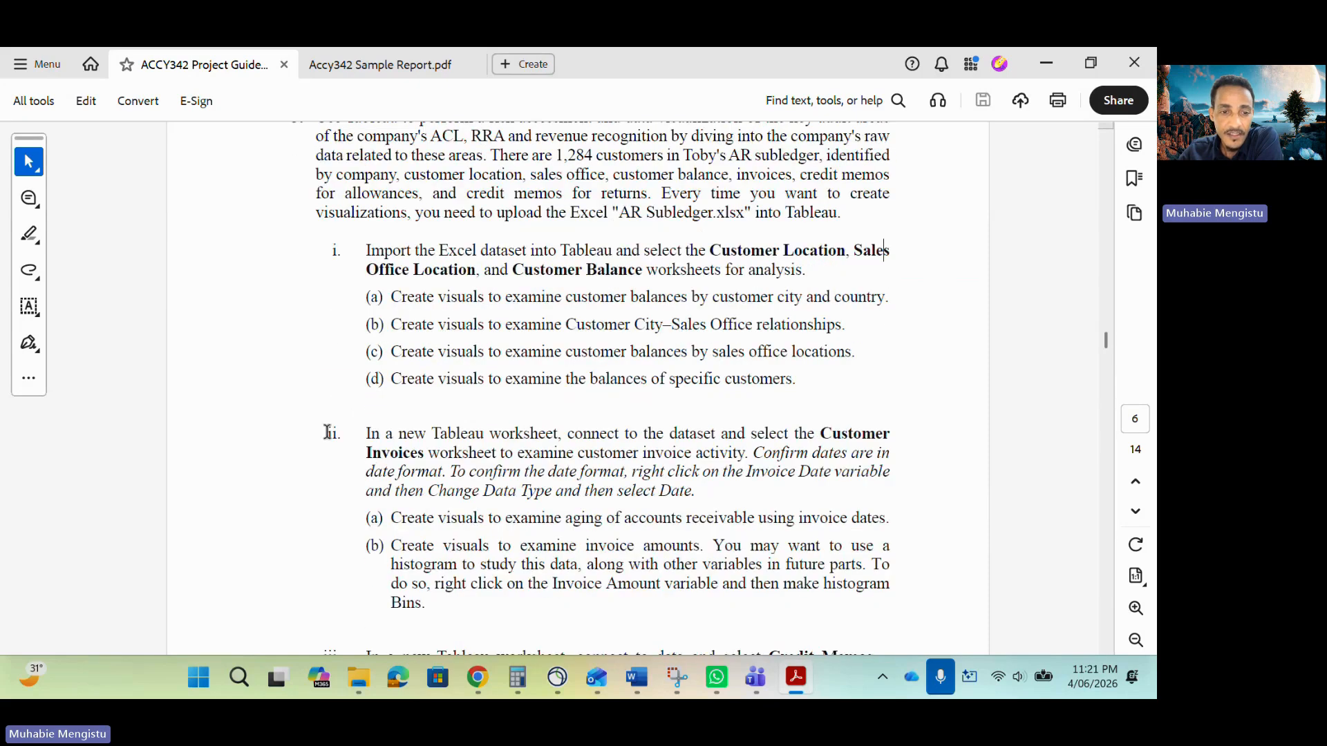
pyautogui.scroll(-4, 424, 496)
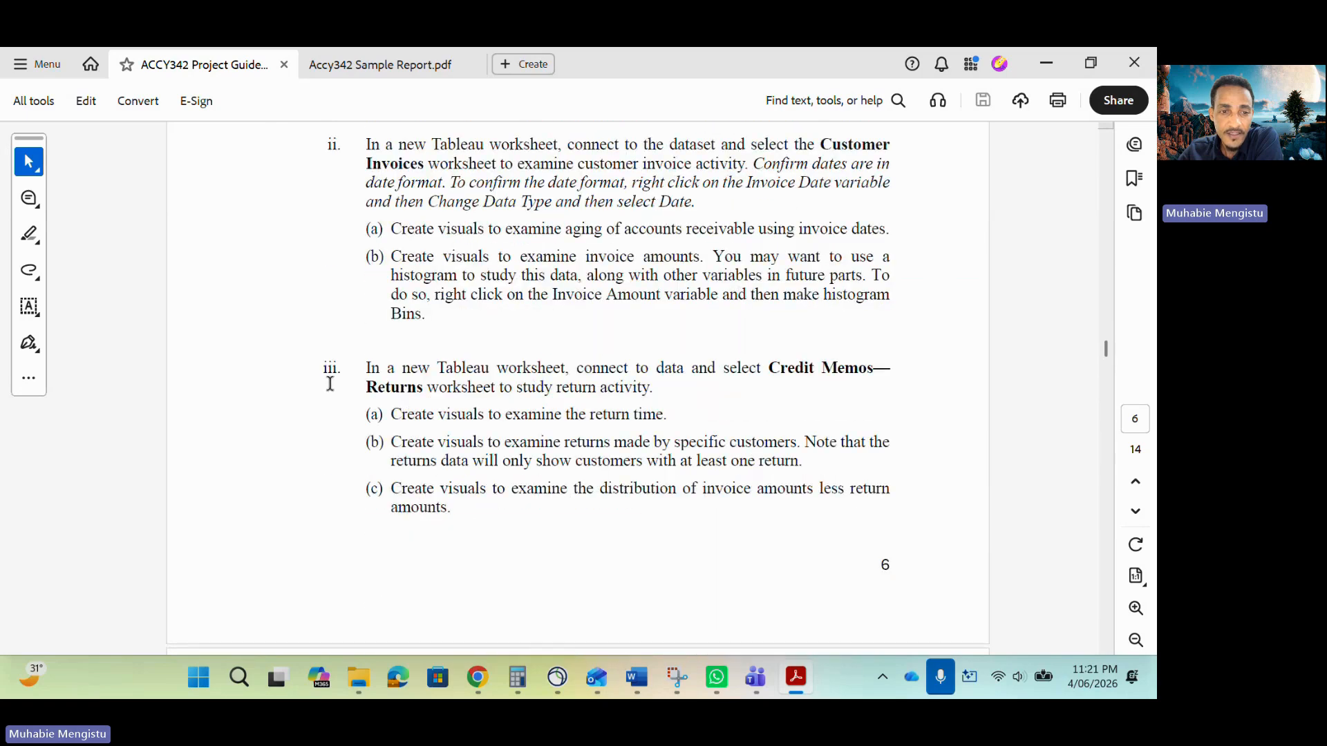
pyautogui.scroll(-2, 402, 393)
pyautogui.scroll(-2, 402, 393)
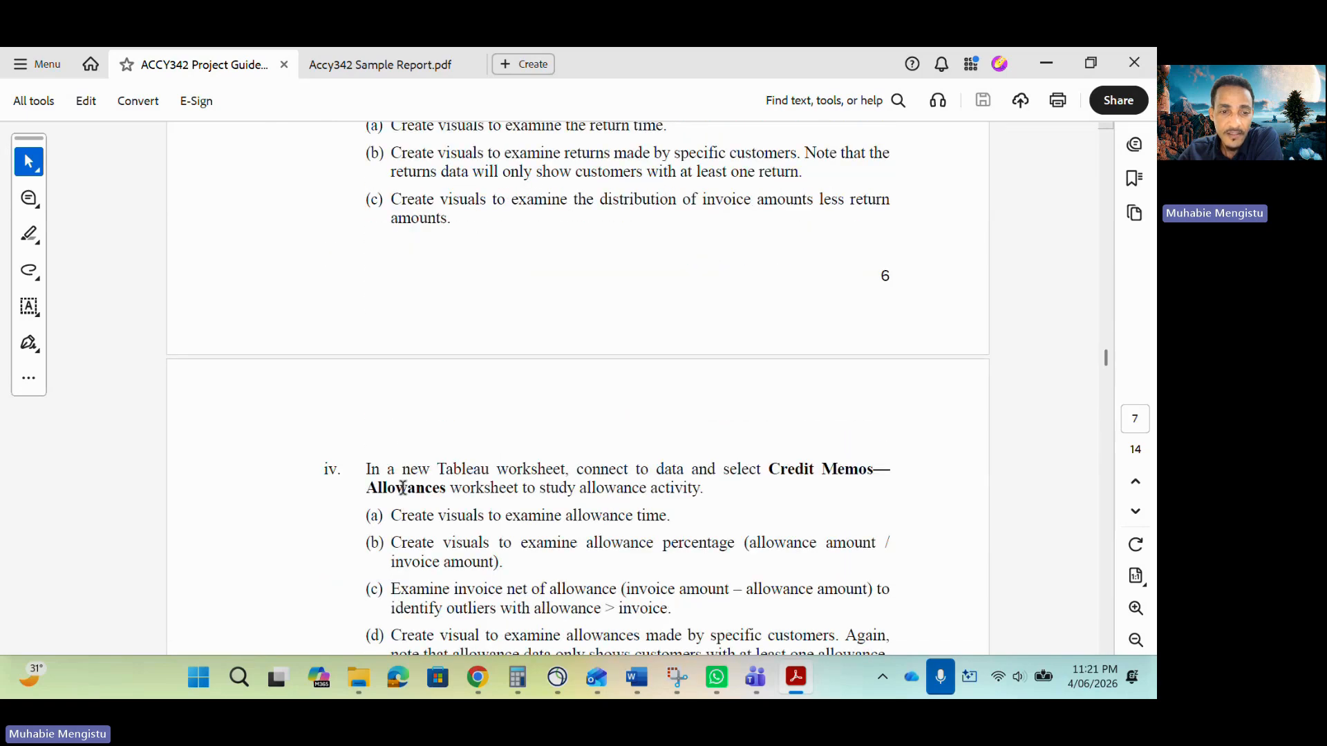
pyautogui.scroll(2, 393, 492)
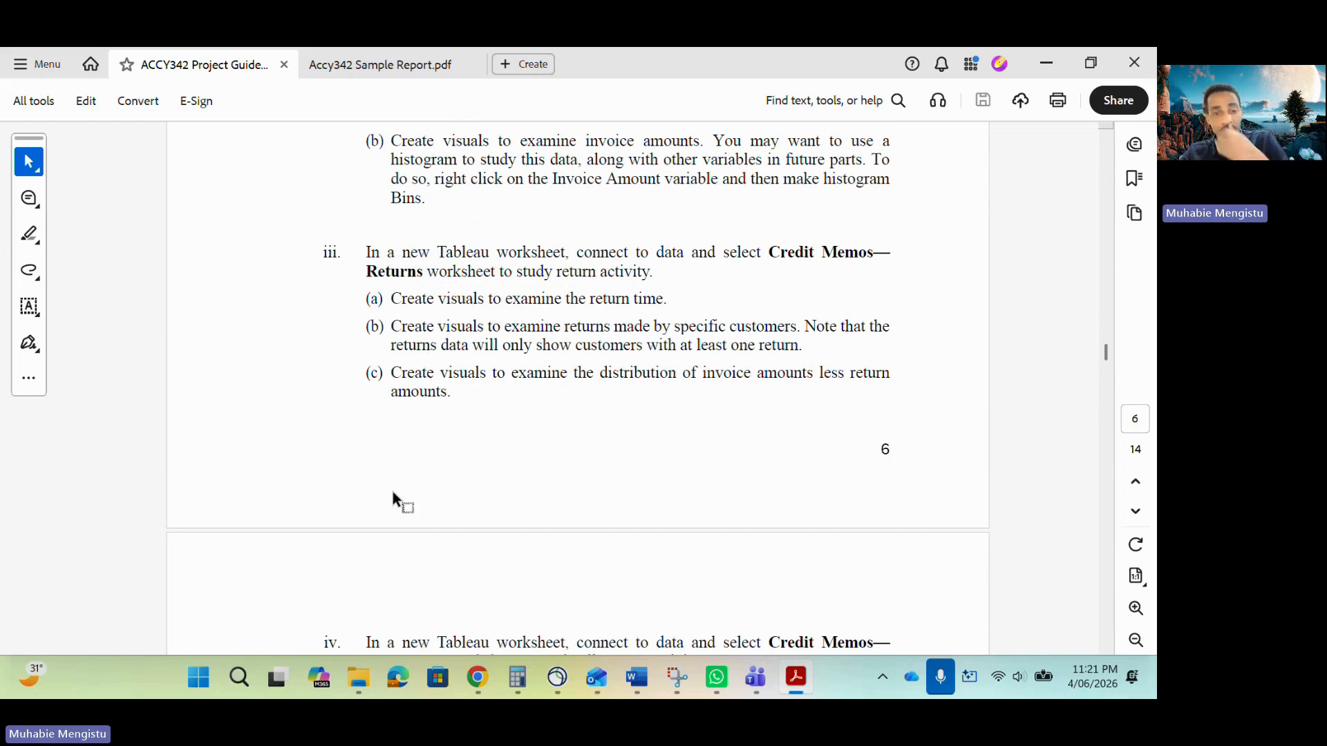
pyautogui.scroll(-1, 396, 380)
pyautogui.scroll(1, 396, 380)
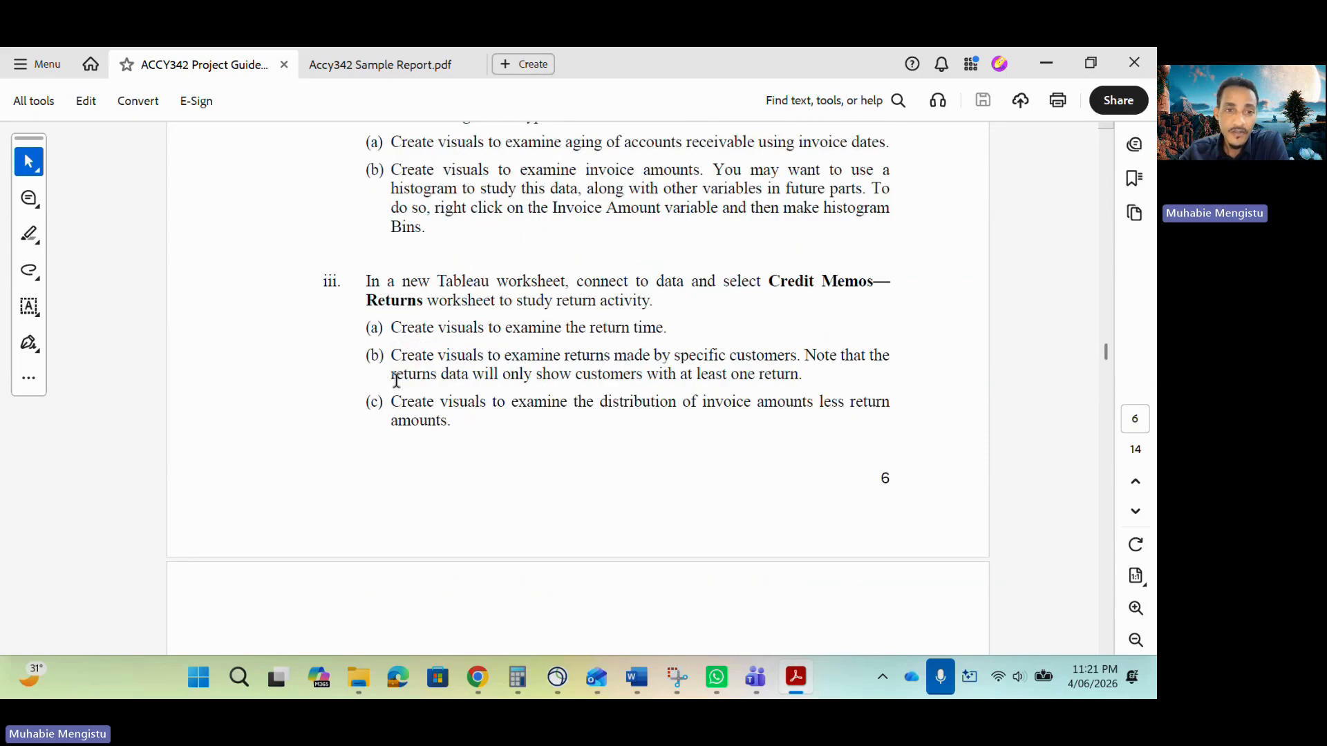
pyautogui.scroll(-3, 393, 302)
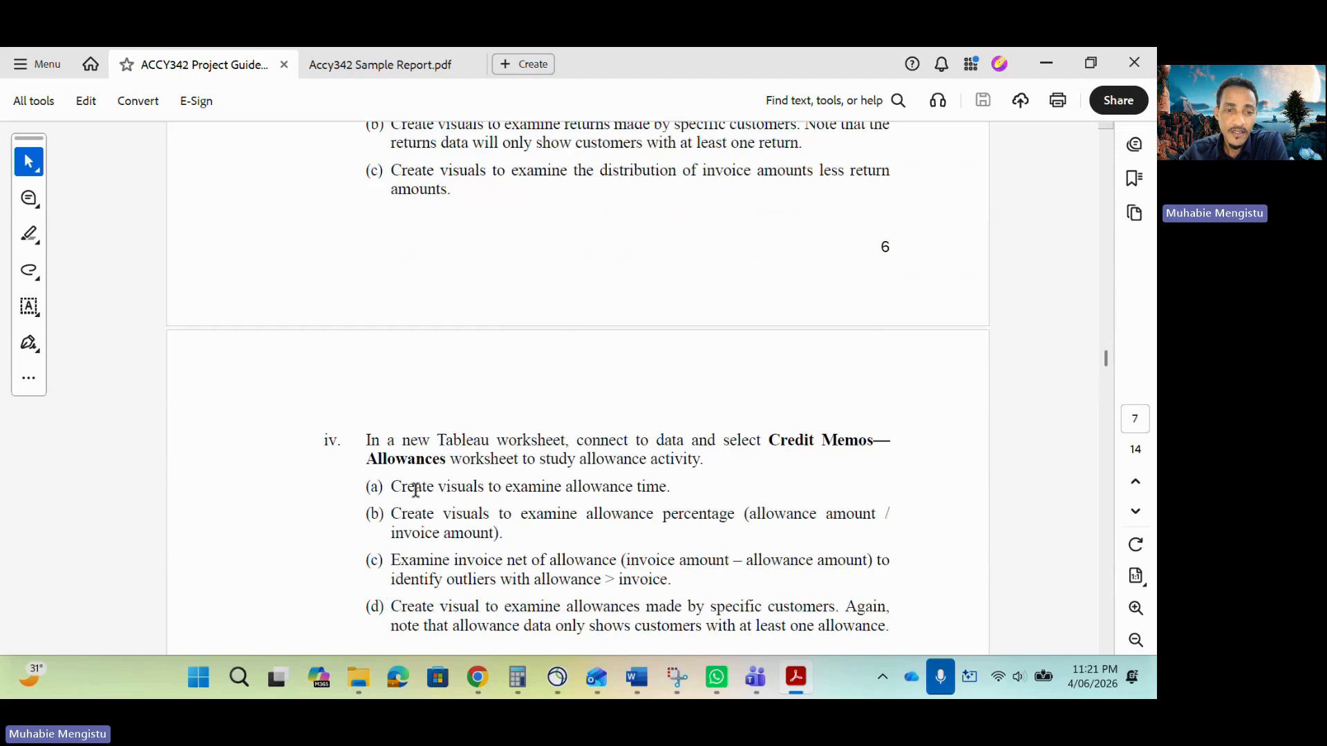
pyautogui.scroll(6, 415, 486)
pyautogui.scroll(2, 417, 487)
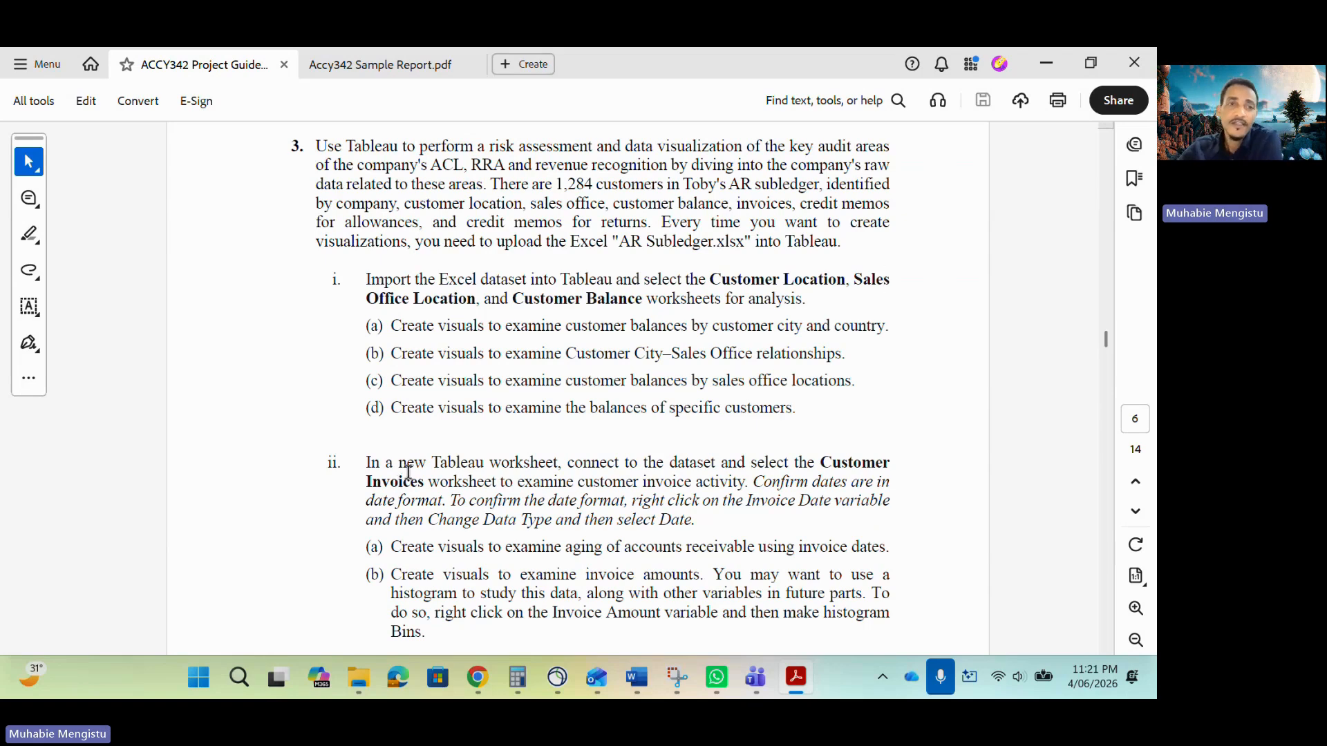
# Switch to the sample report PDF and review its Introduction, Analyses and question 3 sections.
pyautogui.click(360, 65)
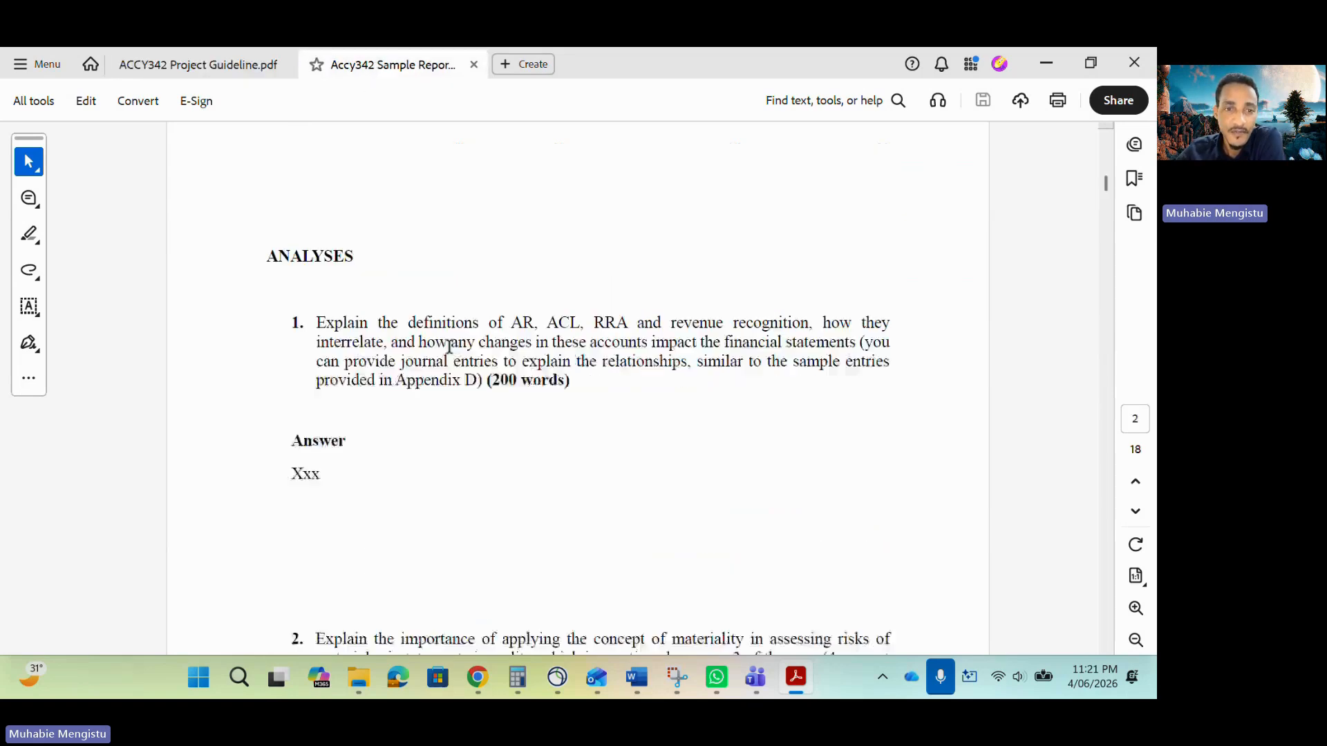
pyautogui.scroll(2, 466, 346)
pyautogui.scroll(8, 466, 346)
pyautogui.scroll(-8, 466, 346)
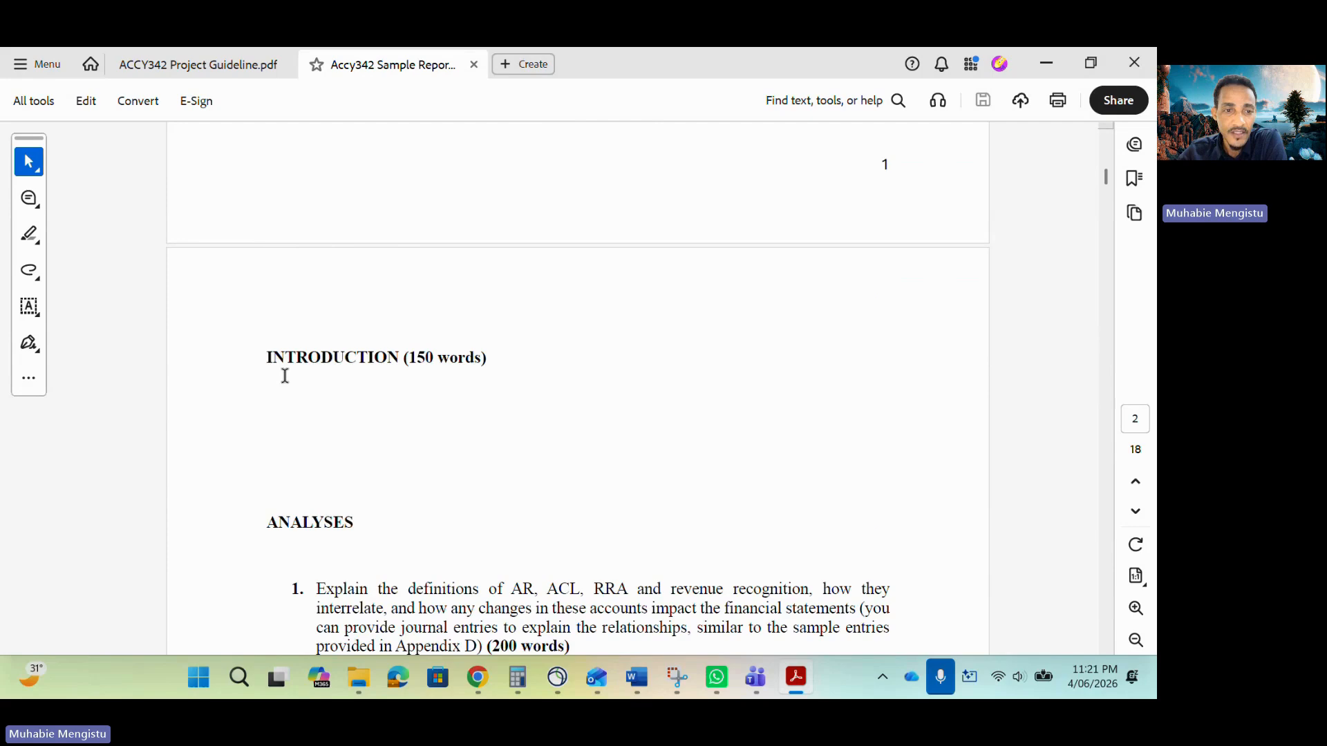
pyautogui.scroll(-2, 284, 375)
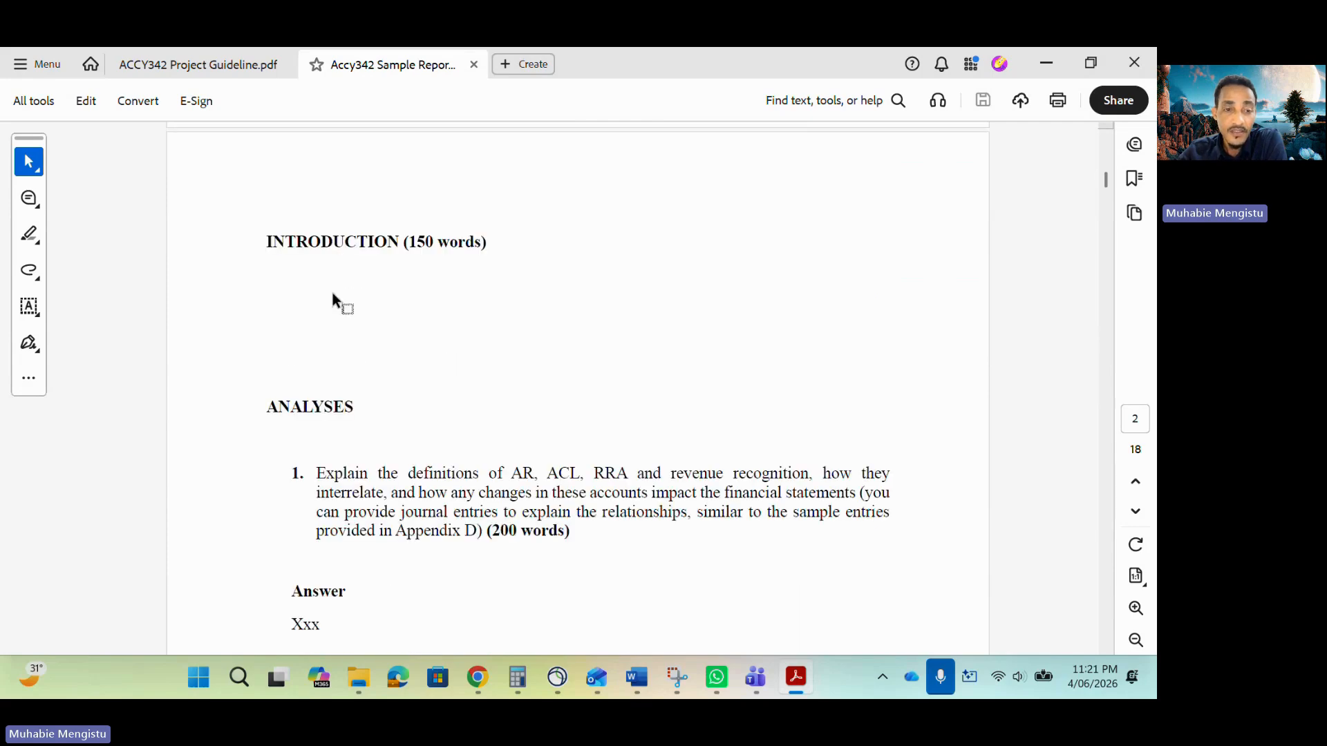
pyautogui.scroll(-3, 347, 281)
pyautogui.scroll(-2, 346, 304)
pyautogui.scroll(2, 392, 326)
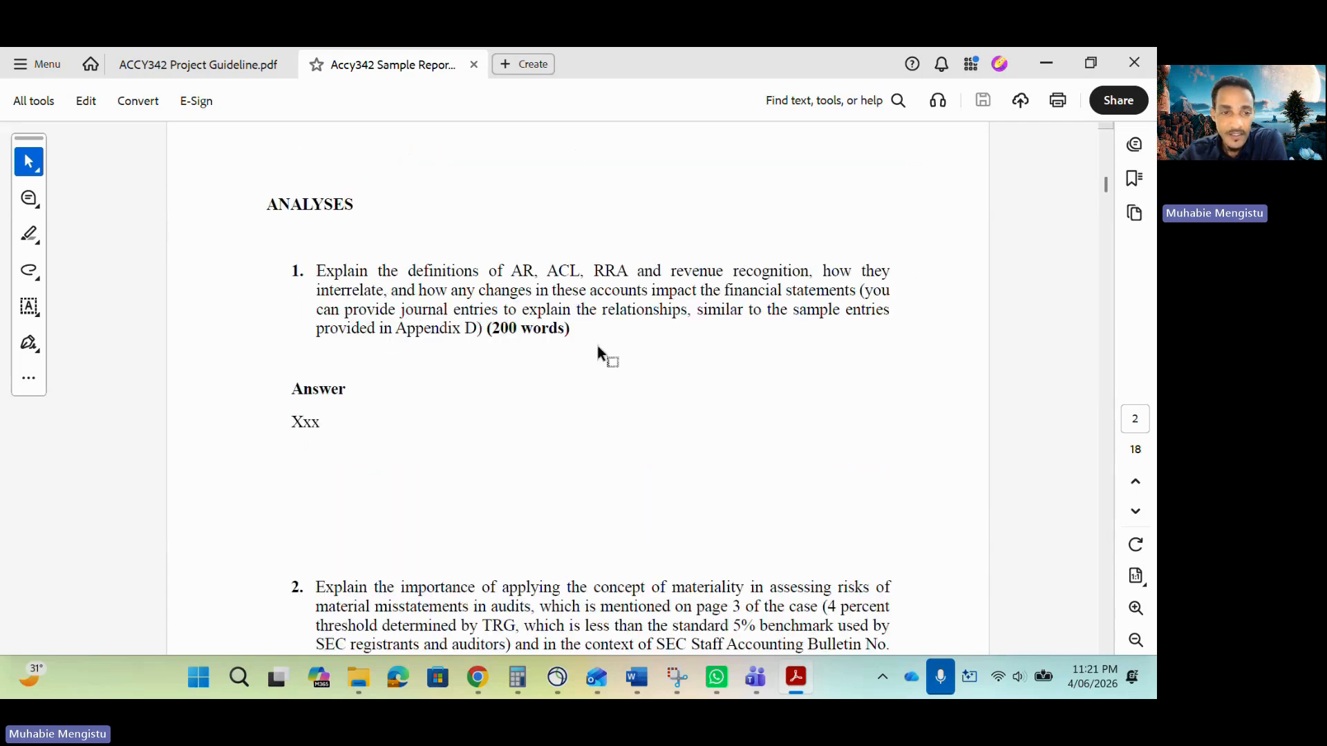
pyautogui.scroll(-4, 450, 414)
pyautogui.scroll(-3, 580, 425)
pyautogui.scroll(-8, 580, 419)
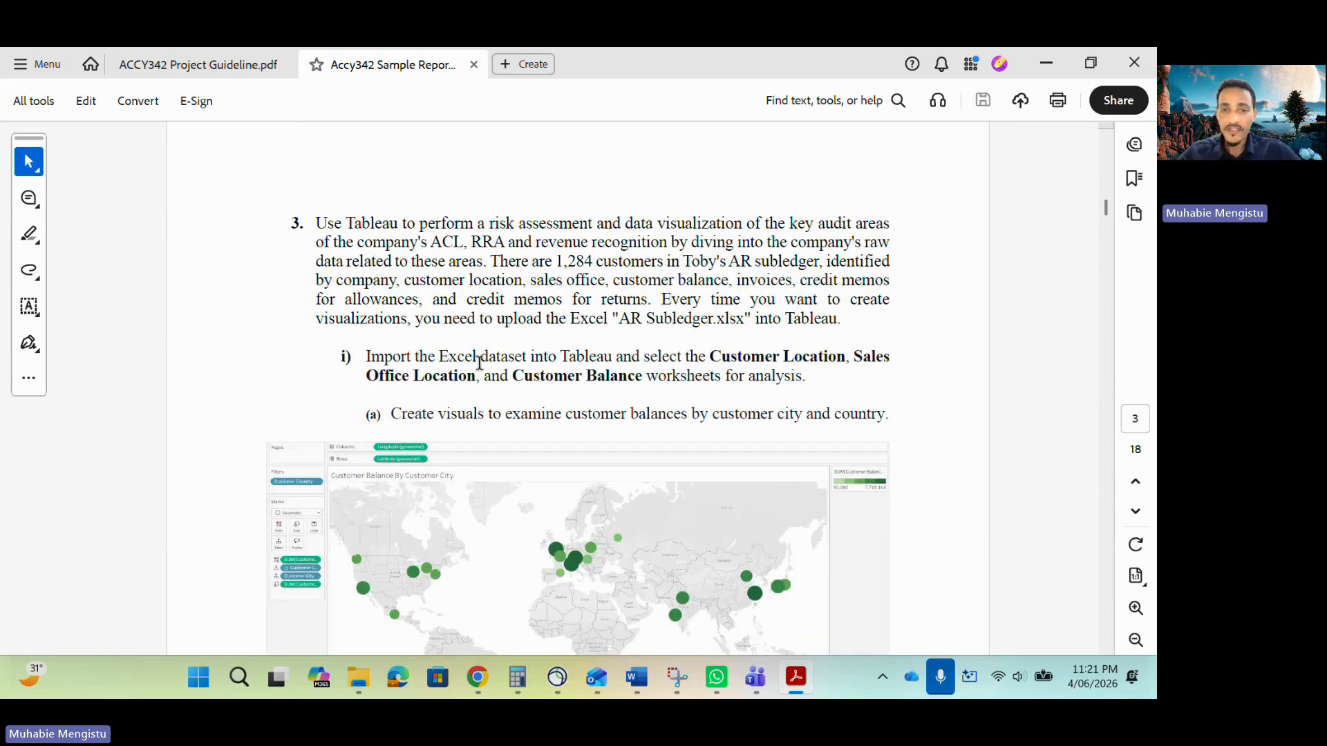
pyautogui.scroll(-1, 698, 353)
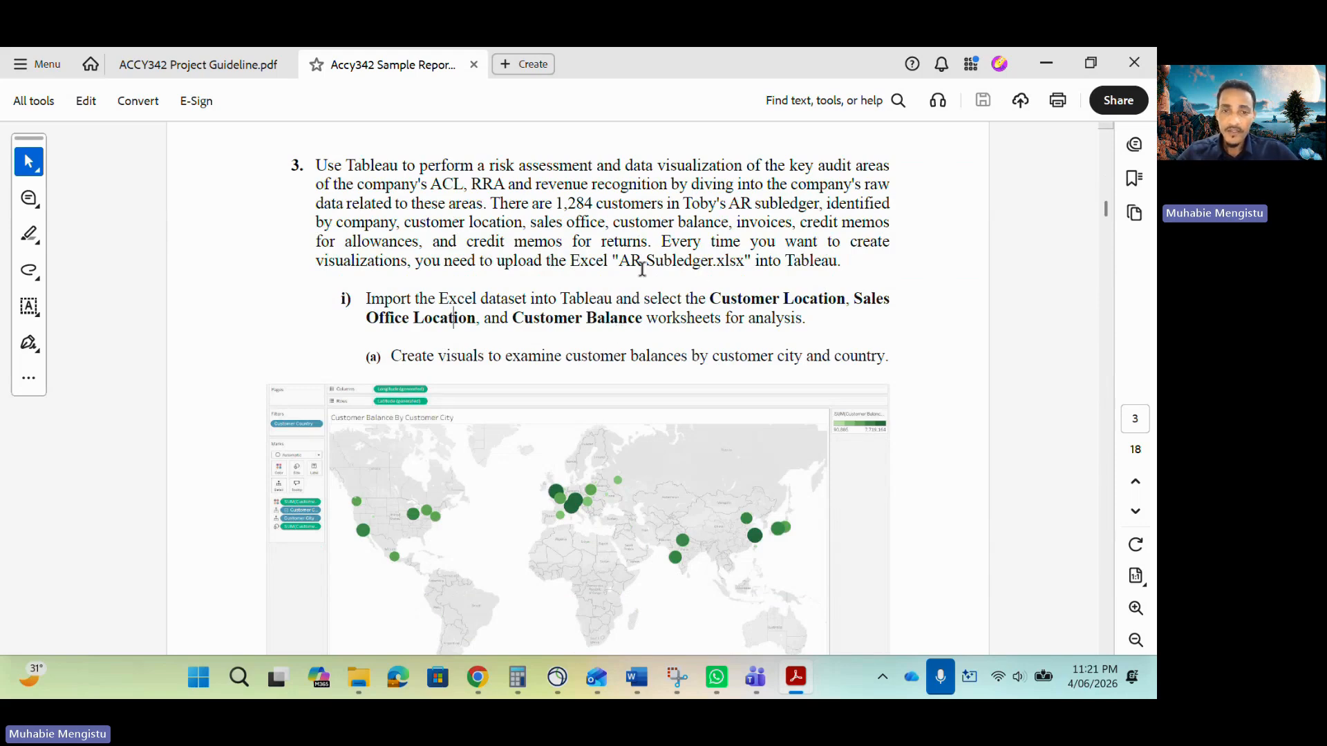
# Connect Tableau Public to the AR-Subledger Excel workbook from the Accy342 Project Explanation downloads folder.
pyautogui.moveTo(621, 263); pyautogui.dragTo(743, 263)
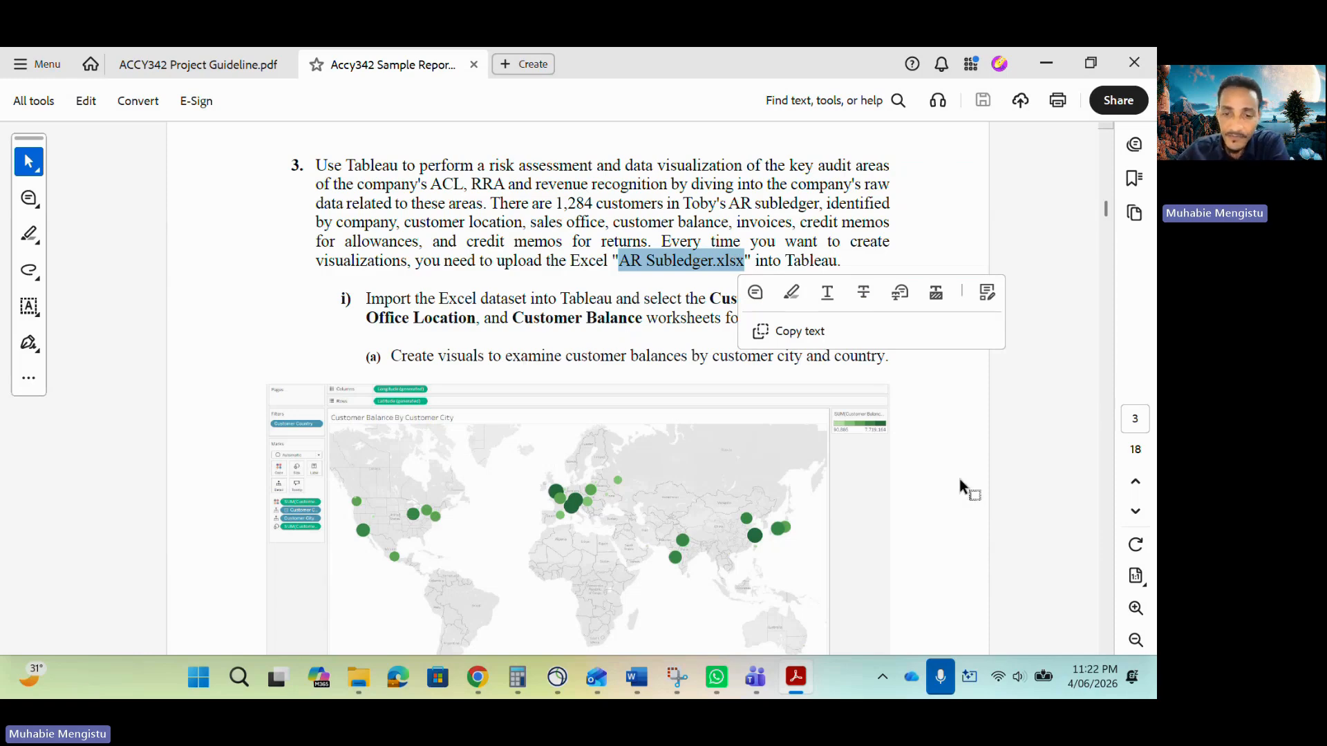
pyautogui.press('super+d')
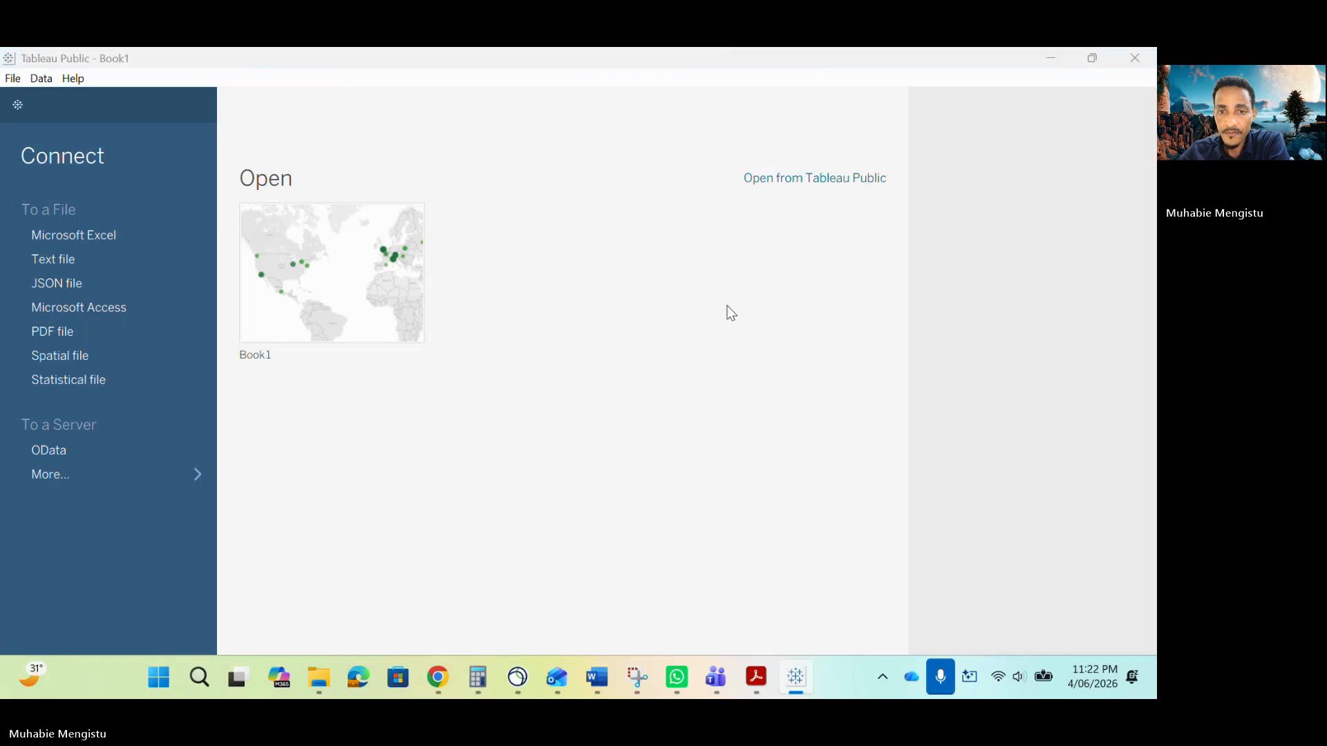
pyautogui.click(415, 210)
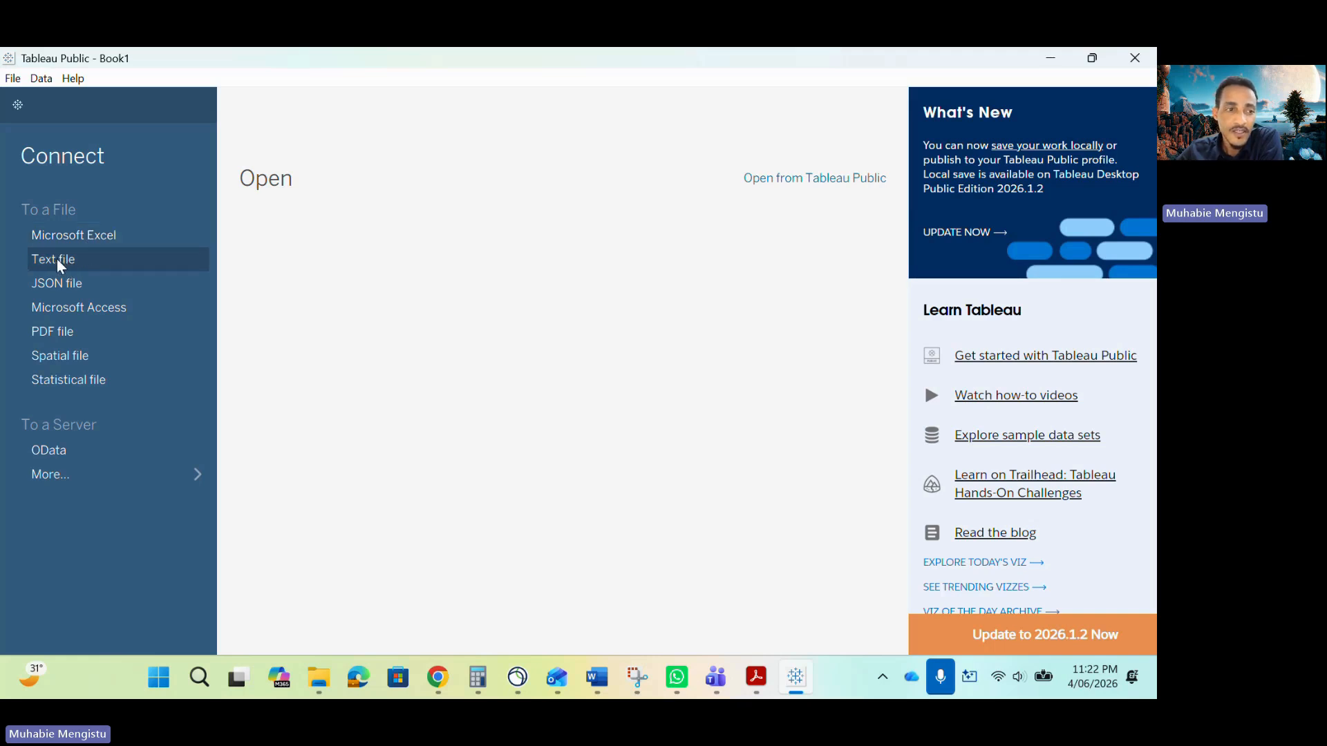
pyautogui.click(98, 236)
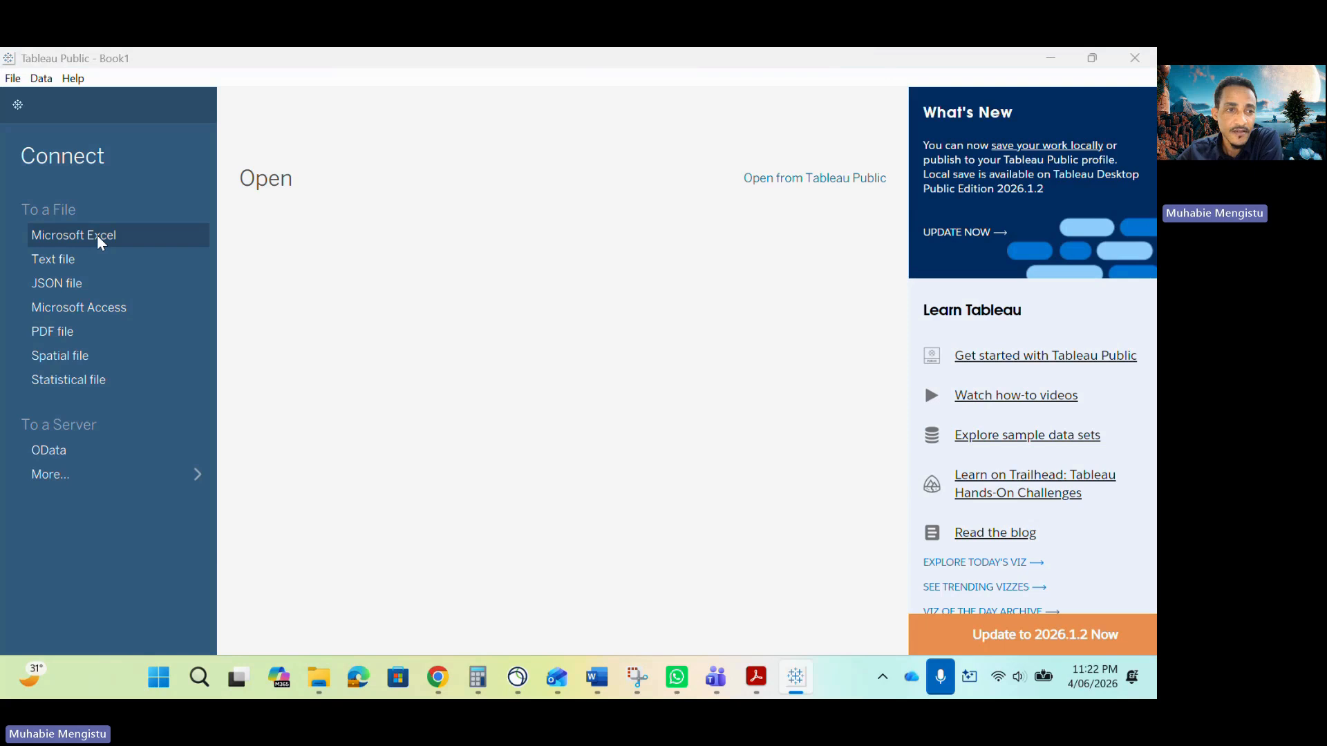
pyautogui.click(228, 238)
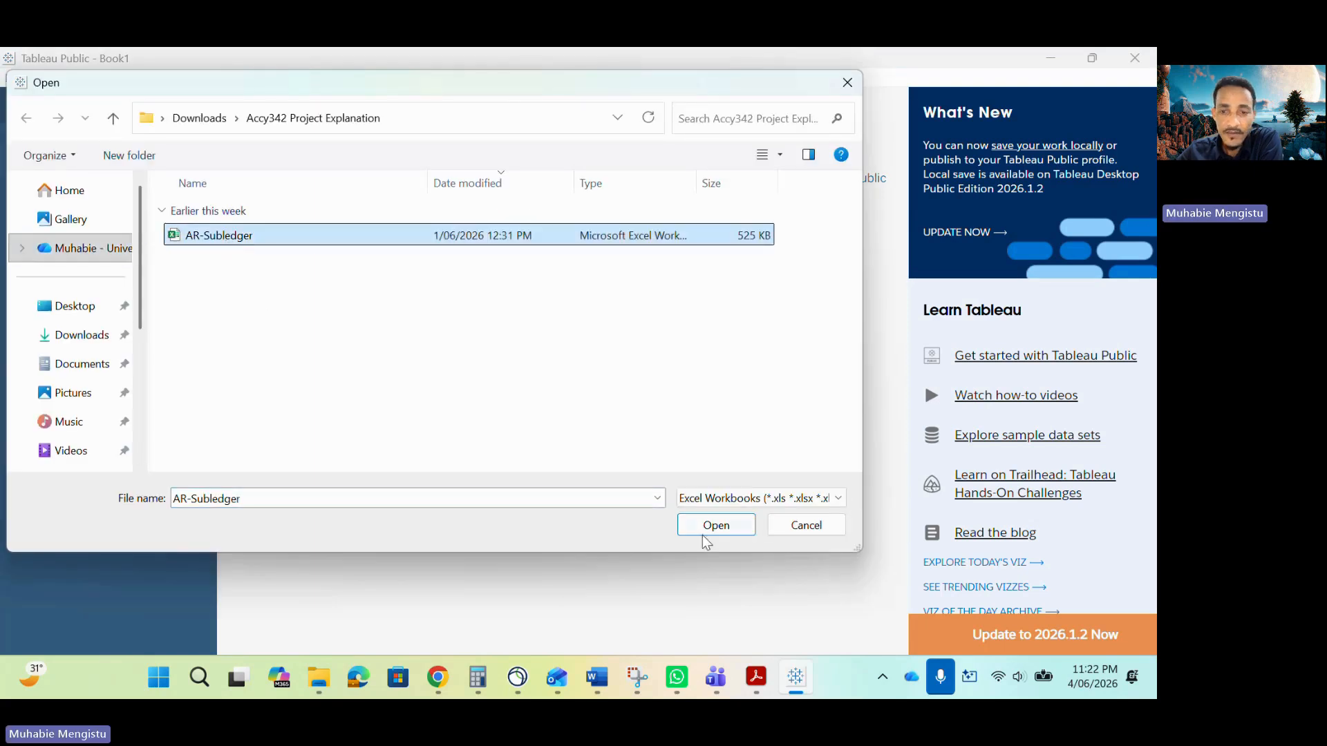
pyautogui.click(731, 527)
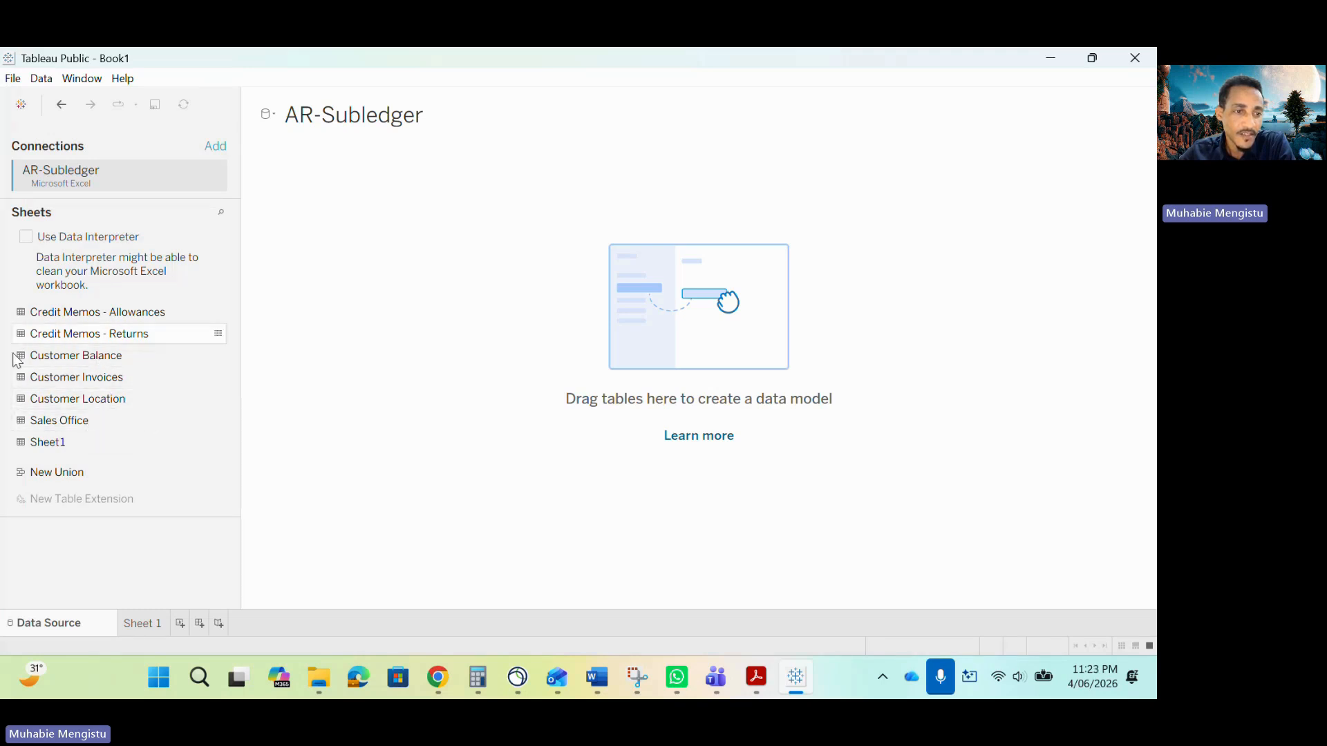
# Add the Customer Balance, Customer Location and Sales Office sheets to the data model canvas.
pyautogui.moveTo(70, 364); pyautogui.dragTo(269, 234)
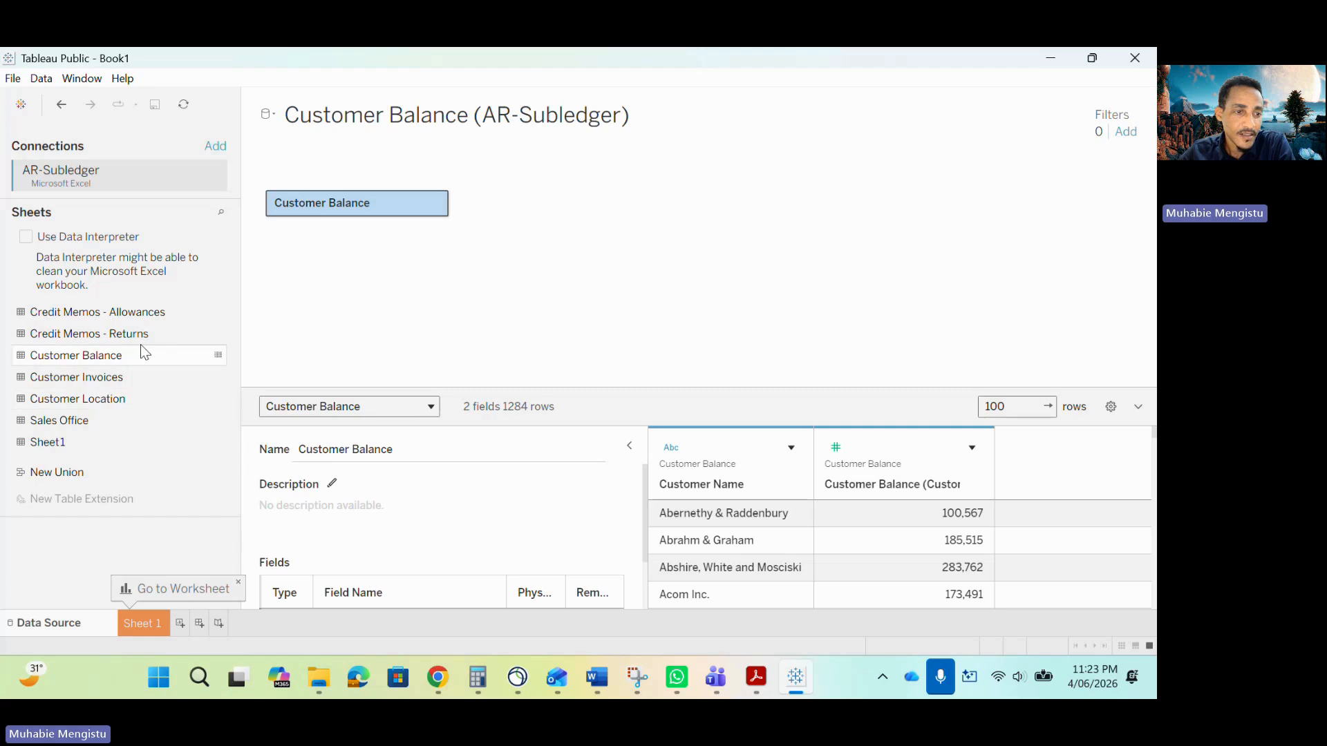
pyautogui.moveTo(102, 409); pyautogui.dragTo(532, 224)
pyautogui.moveTo(61, 420); pyautogui.dragTo(589, 267)
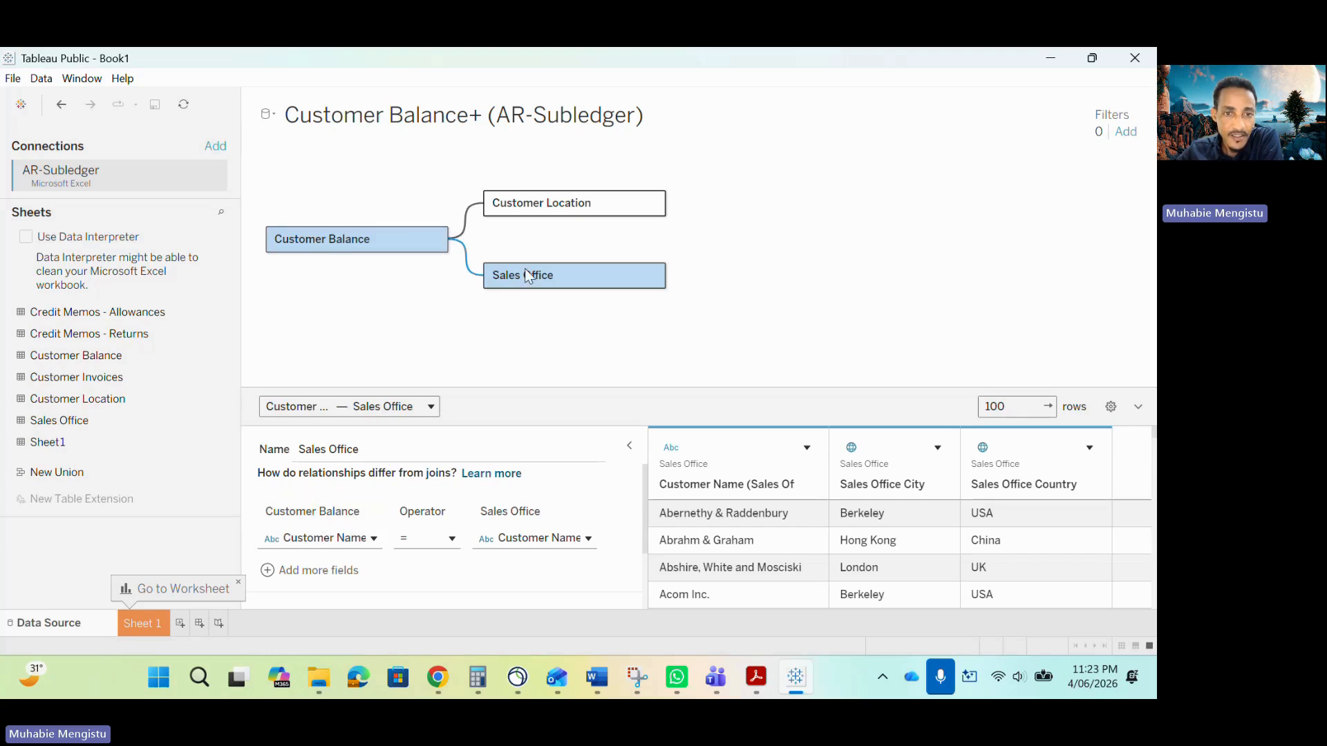
pyautogui.moveTo(525, 275)
pyautogui.mouseDown()
pyautogui.moveTo(335, 254)
pyautogui.moveTo(523, 278)
pyautogui.mouseUp()
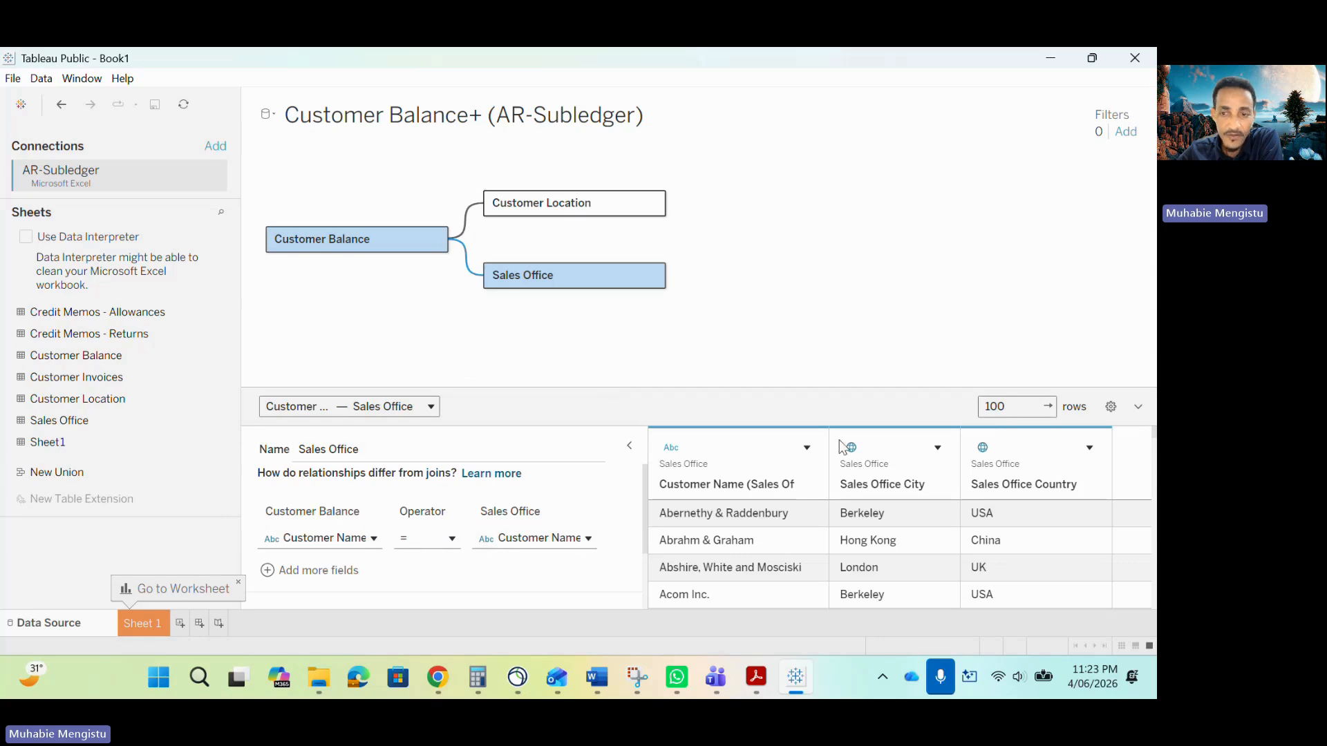
# Expand the Performance Options of the Customer Balance to Sales Office relationship.
pyautogui.scroll(-2, 436, 540)
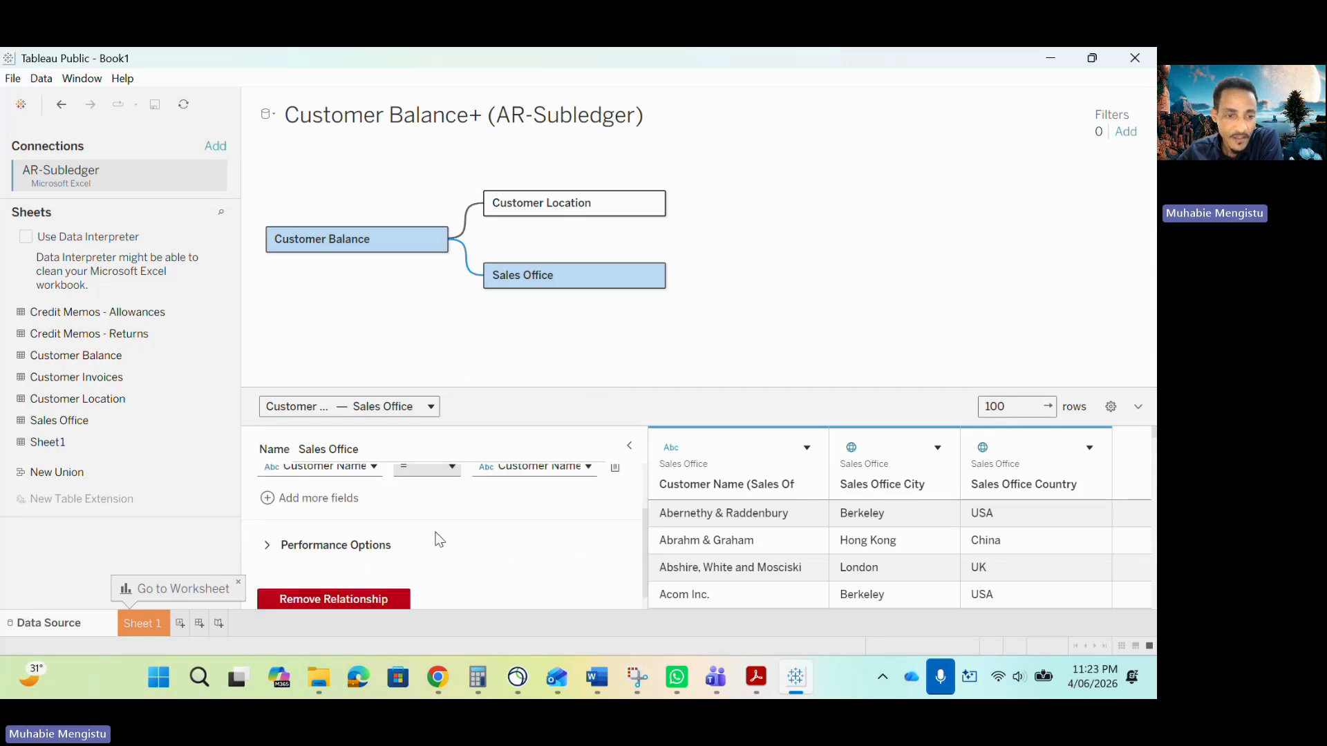
pyautogui.click(306, 546)
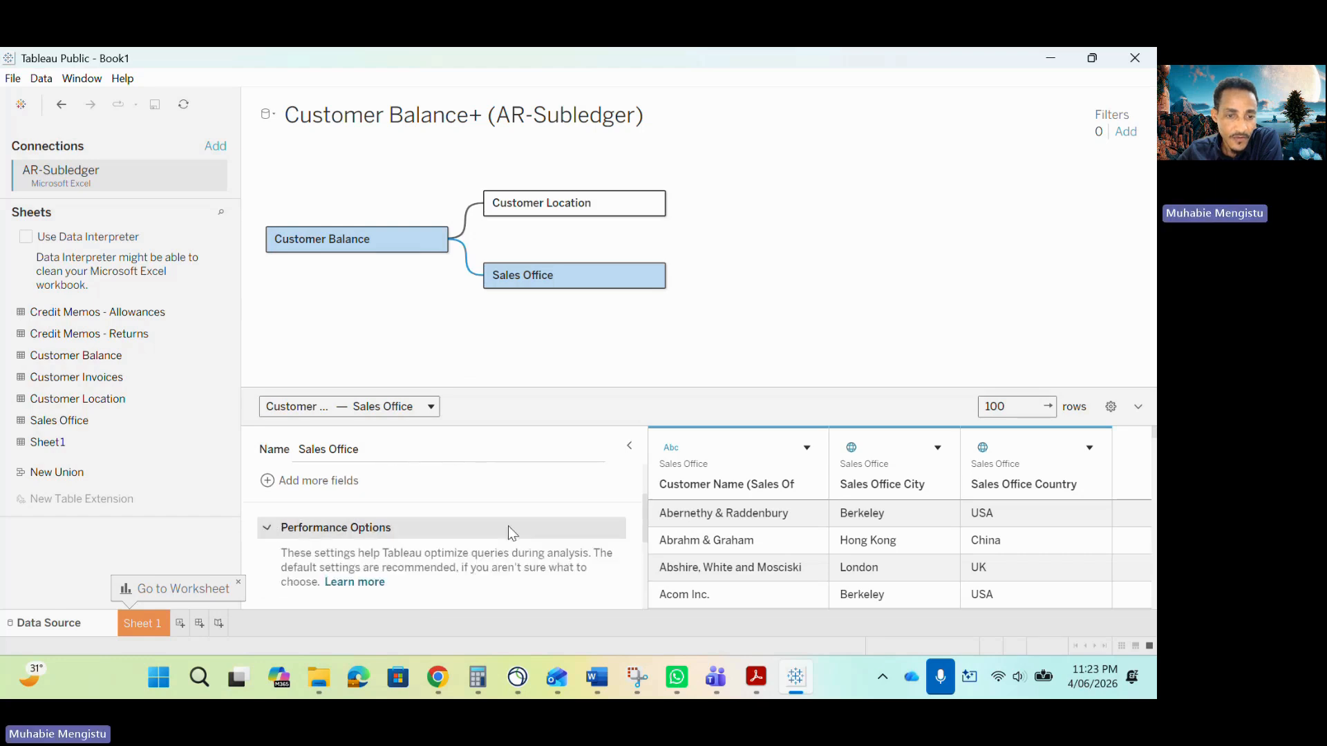
pyautogui.scroll(-2, 484, 530)
pyautogui.scroll(-2, 373, 571)
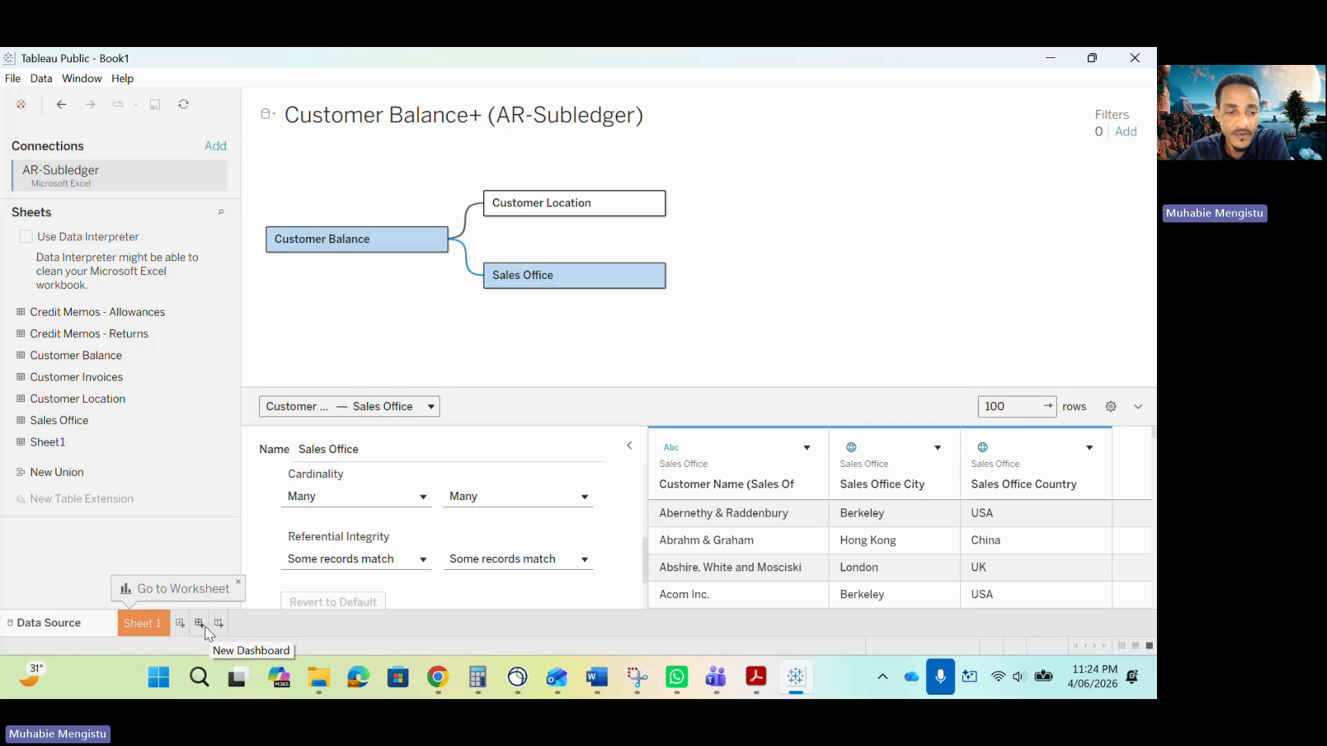
# Open the Sheet 1 worksheet, then switch back to the sample report PDF.
pyautogui.click(147, 624)
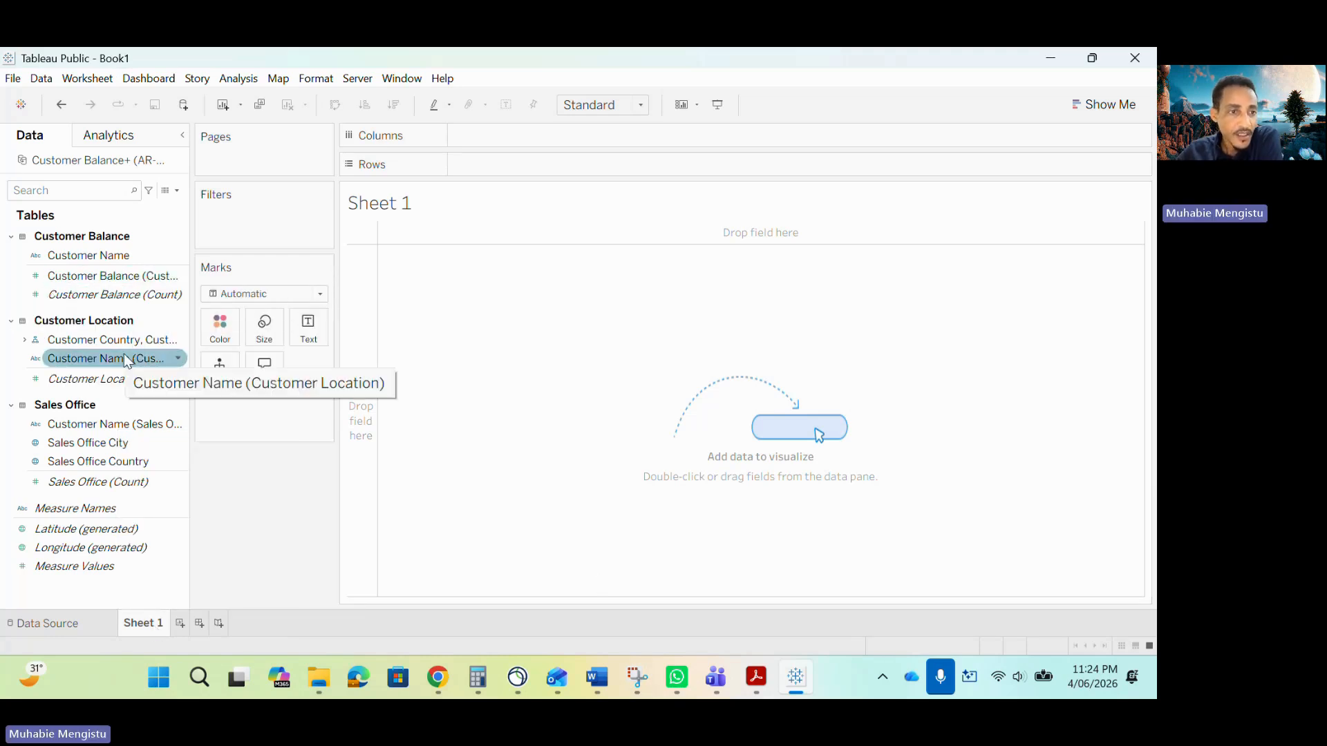
pyautogui.click(756, 679)
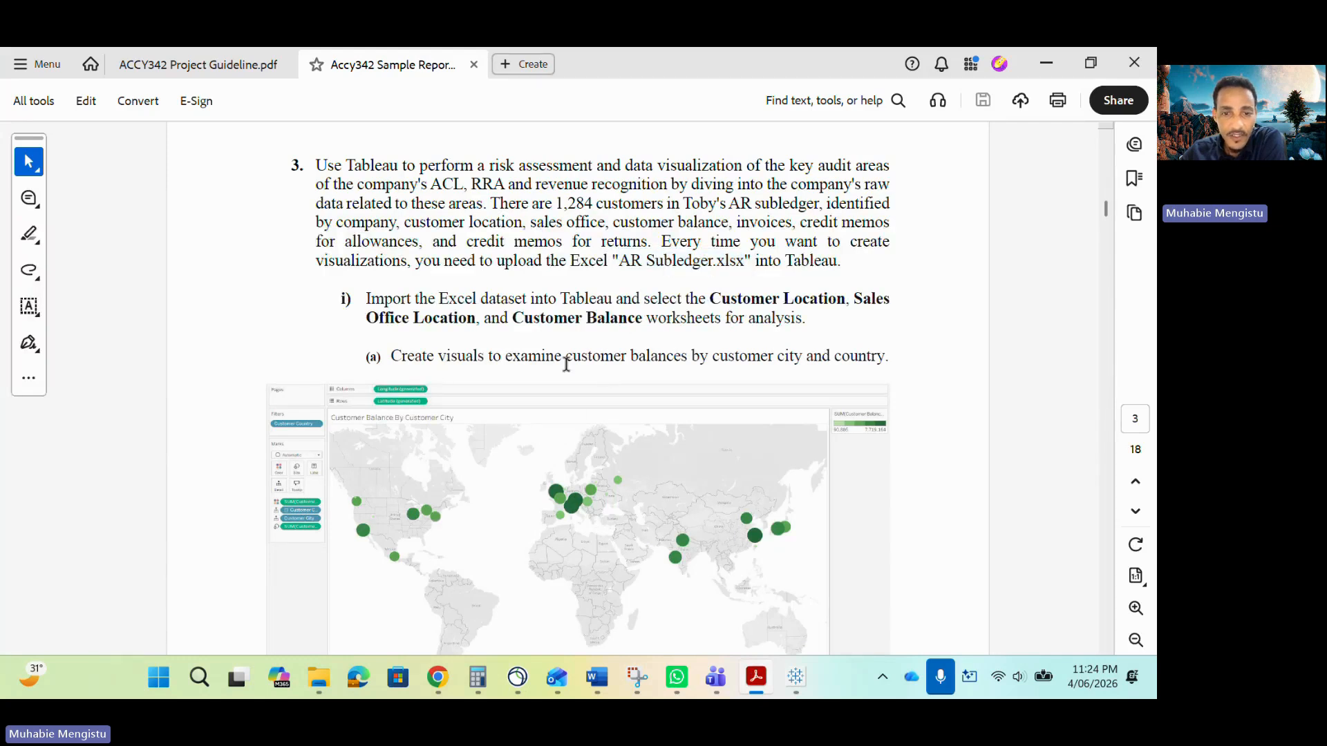
# Copy the phrase "customer balances by customer city" from the sample report PDF.
pyautogui.moveTo(566, 359); pyautogui.dragTo(801, 357)
pyautogui.hotkey('ctrl', 'c')
pyautogui.rightClick(775, 361)
pyautogui.click(796, 257)
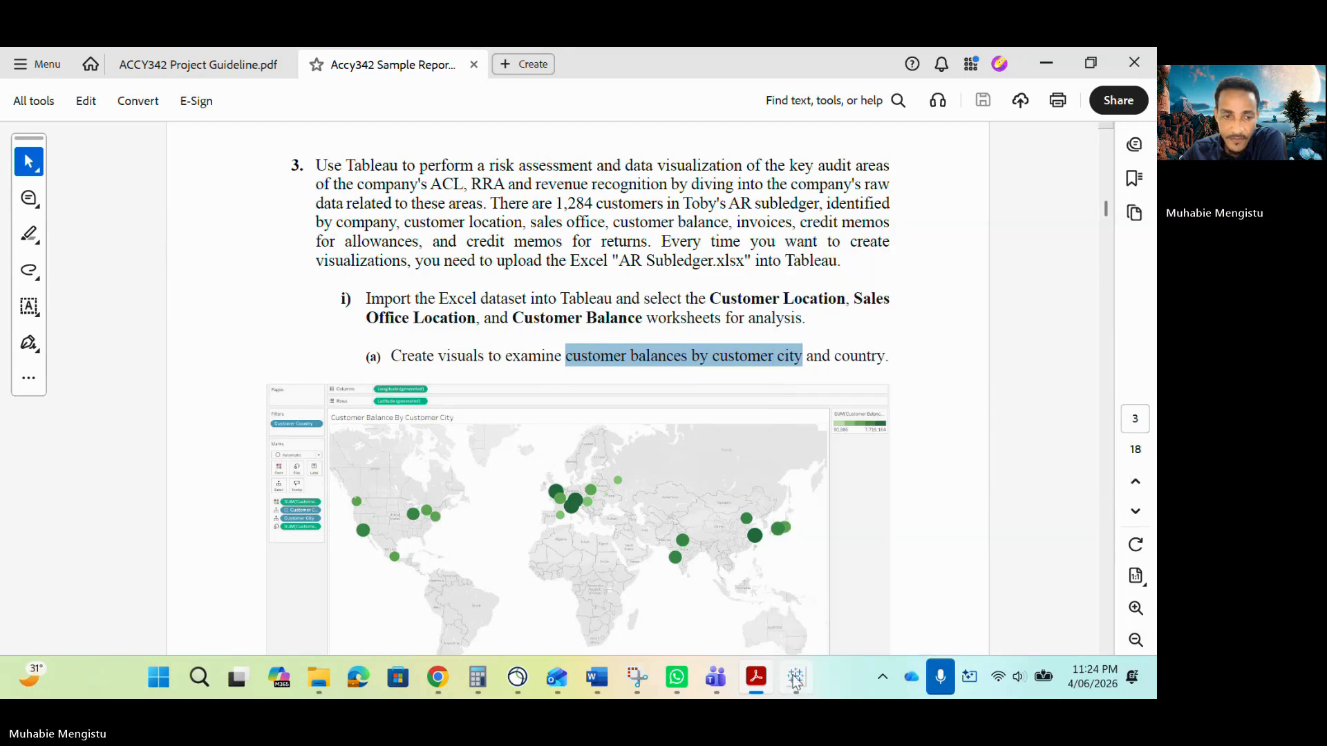
# Rename Sheet 1 as "Customer Balances by Customer City" using the copied phrase with capitalized words.
pyautogui.click(795, 681)
pyautogui.doubleClick(148, 625)
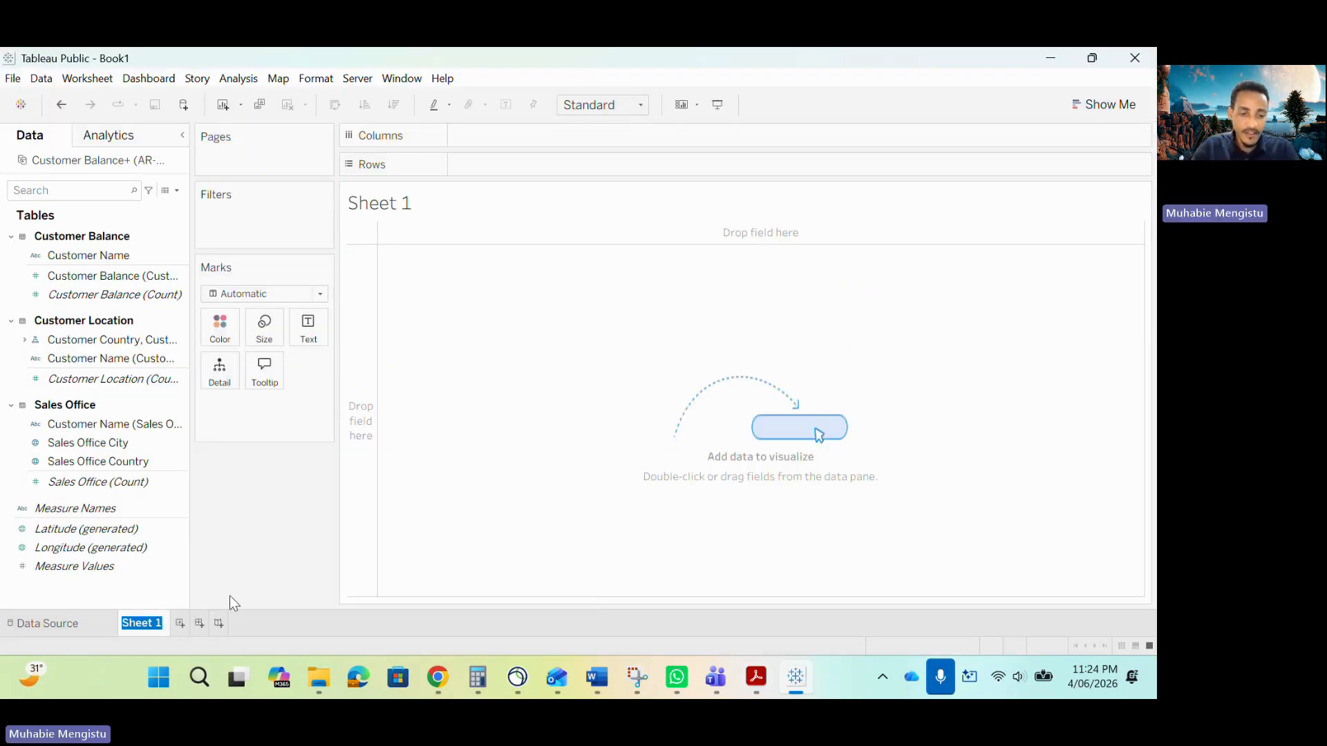
pyautogui.hotkey('ctrl', 'v')
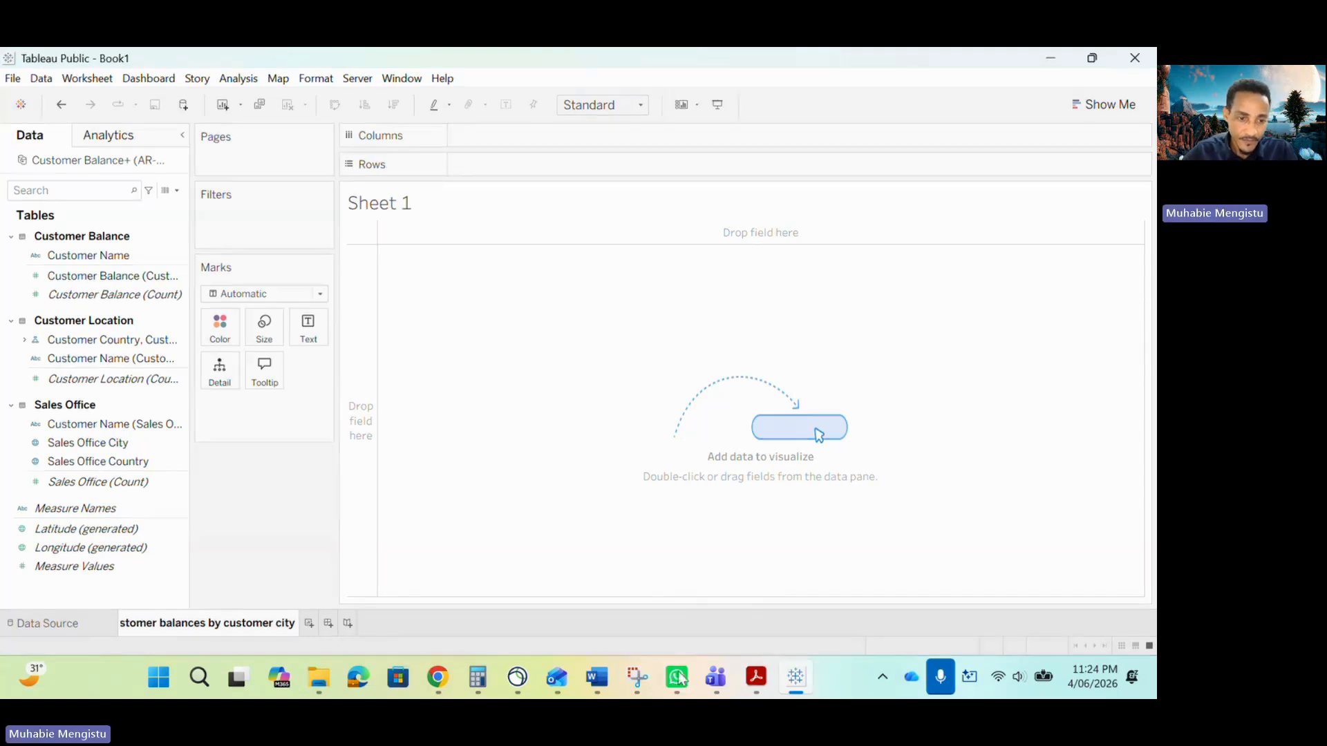
pyautogui.press('BackSpace')
pyautogui.write('C')
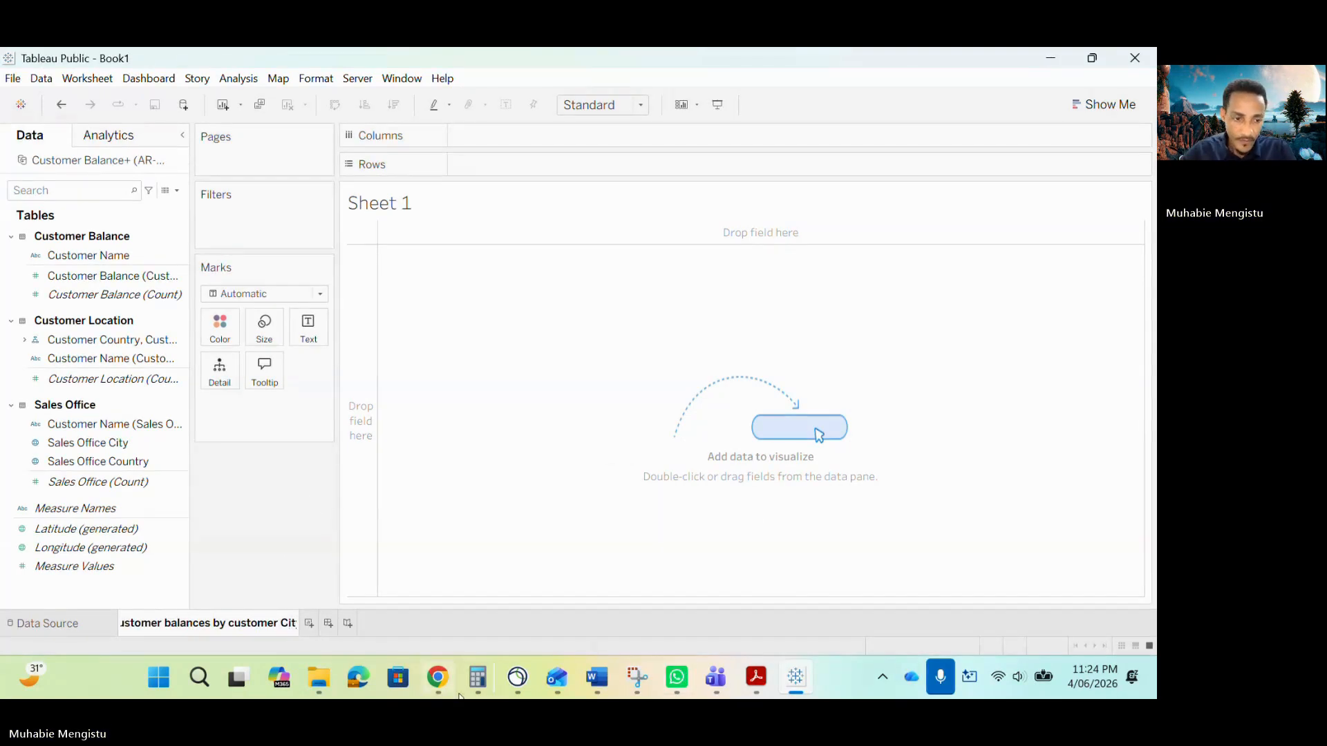
pyautogui.press('BackSpace')
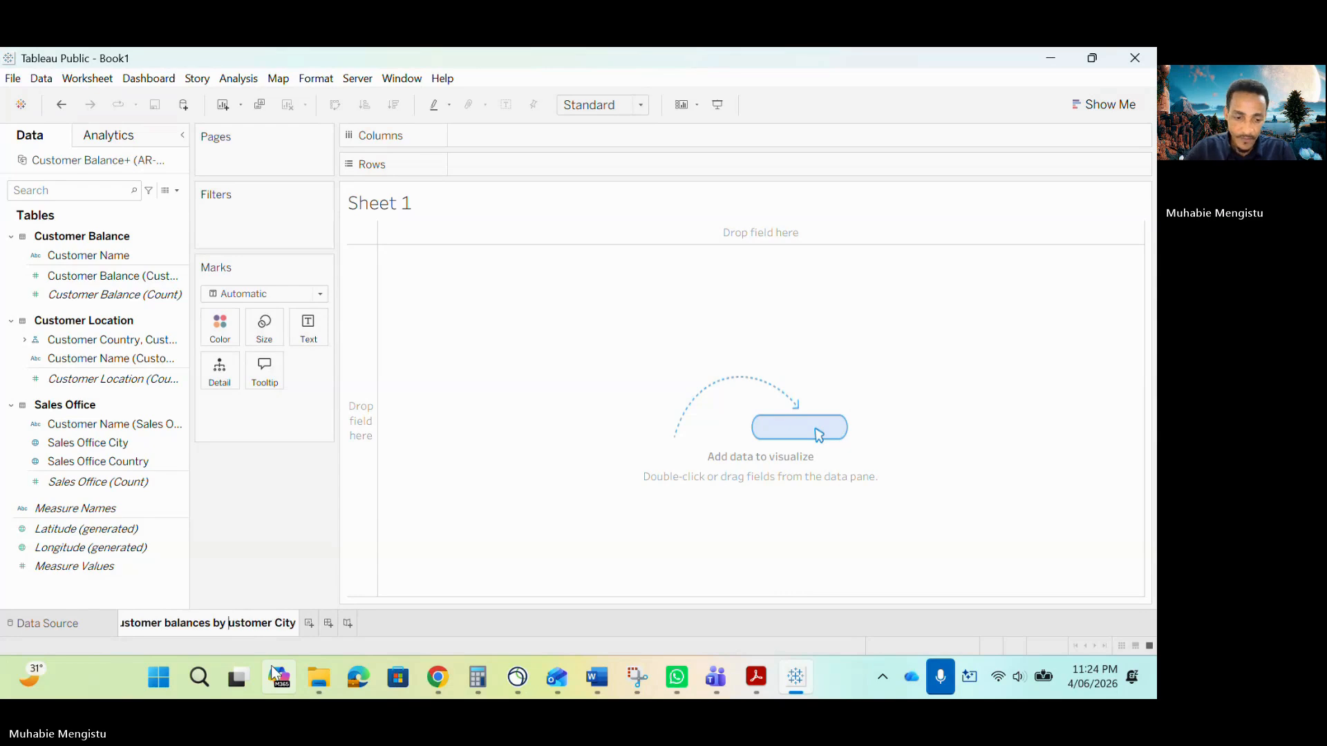
pyautogui.write('C')
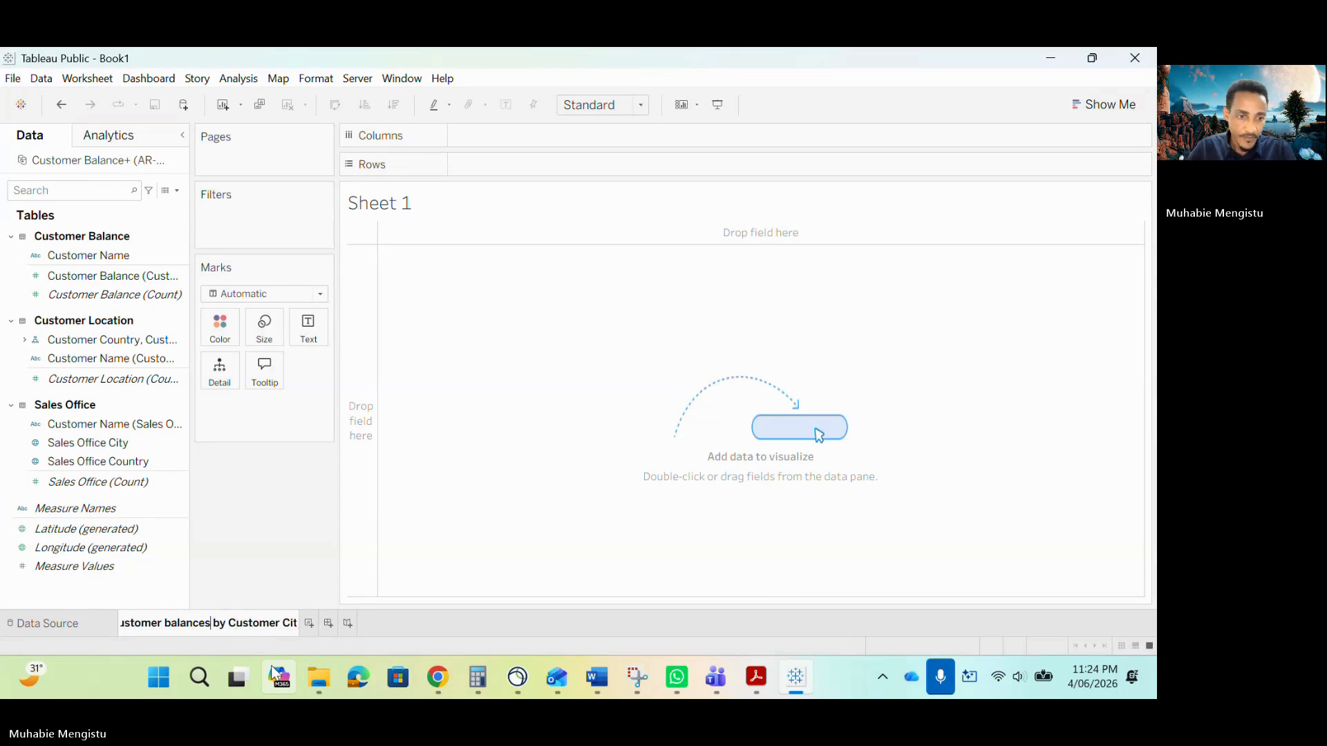
pyautogui.press('BackSpace')
pyautogui.write('B')
pyautogui.press('Home')
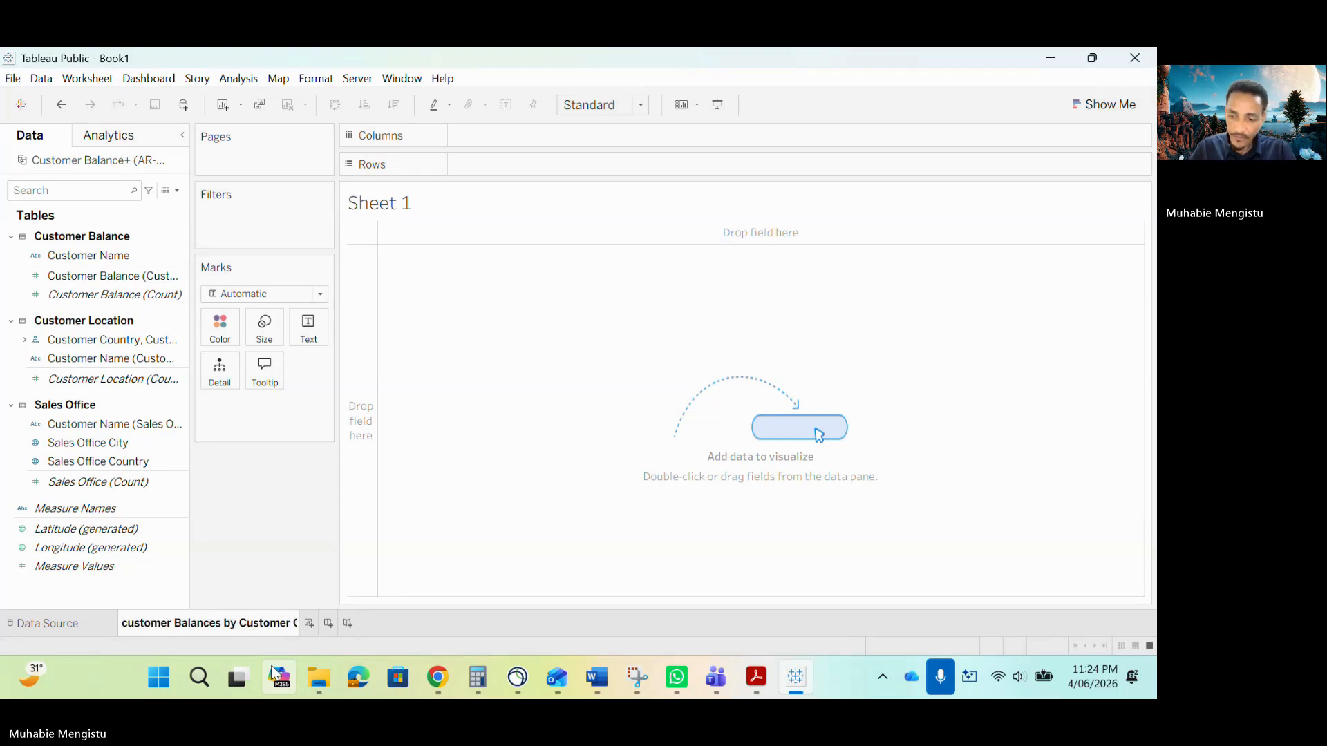
pyautogui.press('BackSpace')
pyautogui.write('C')
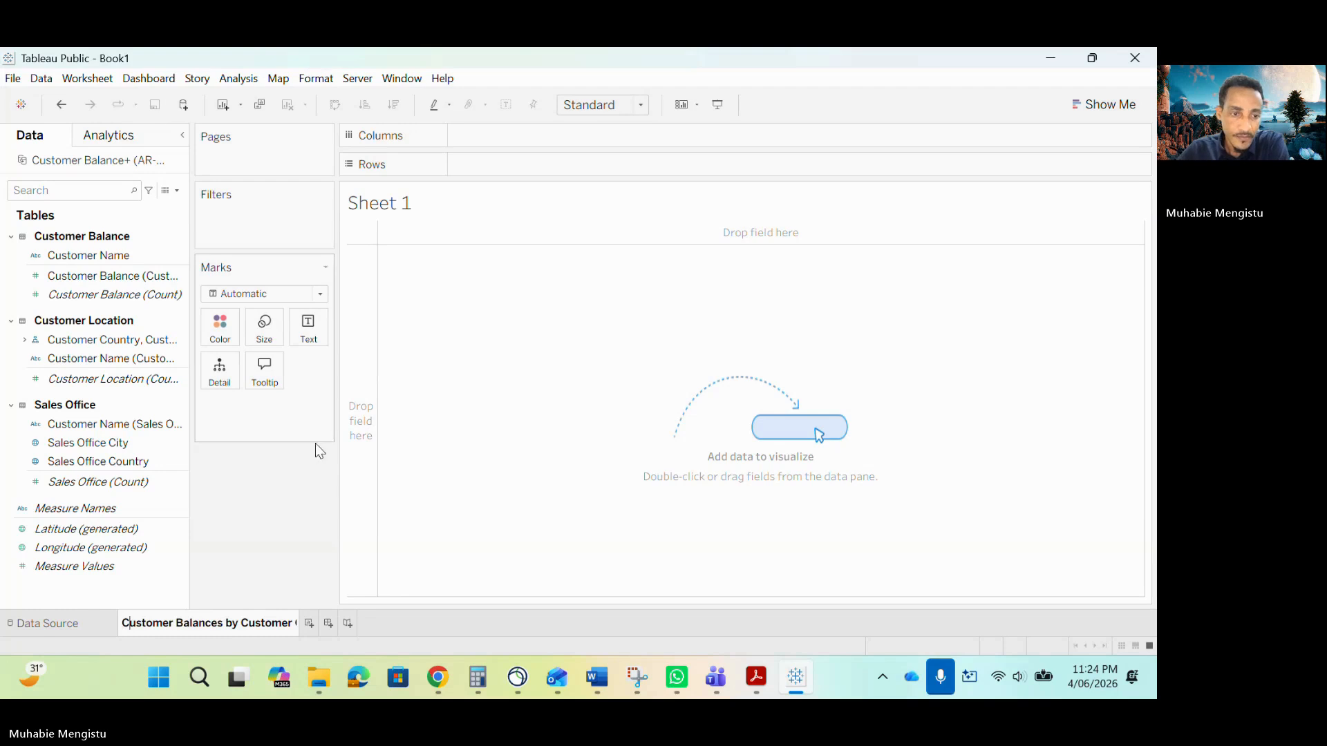
pyautogui.press('Return')
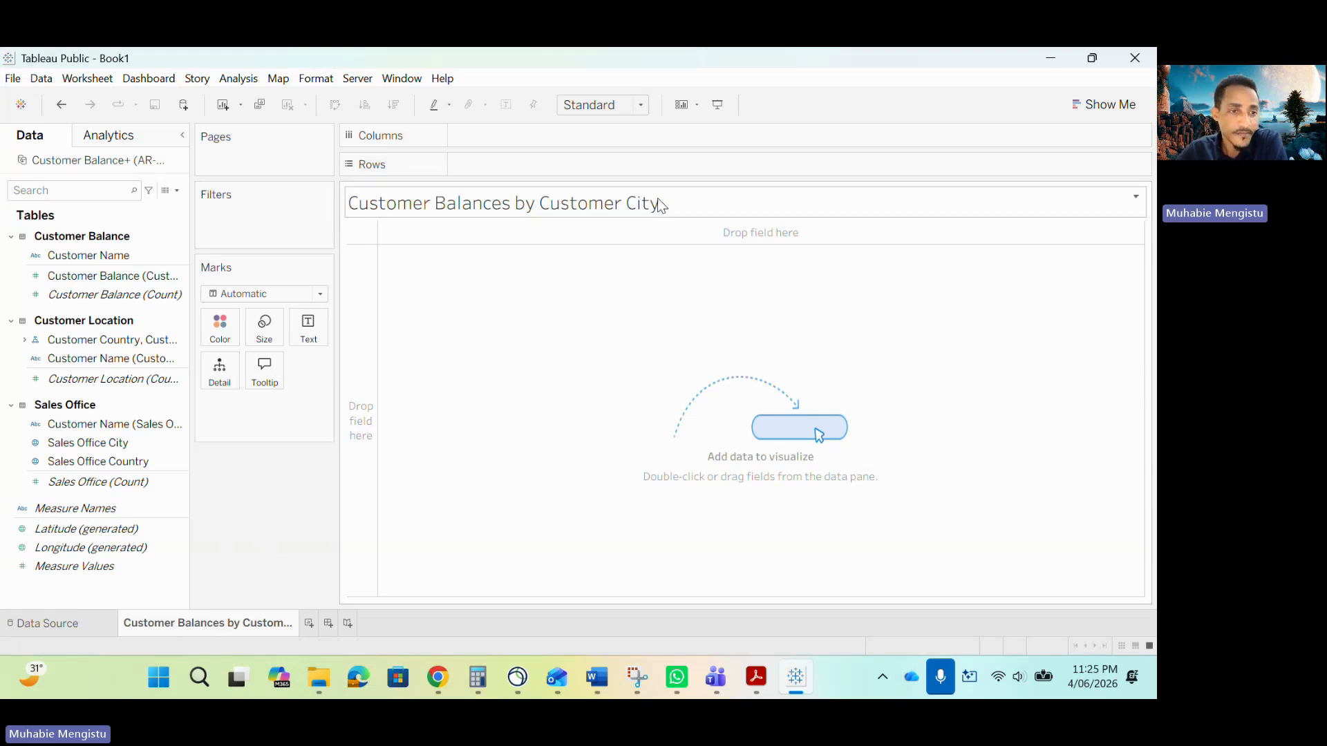
# Build a bar chart with the Customer Country hierarchy on Rows and SUM of Customer Balance on Columns.
pyautogui.click(757, 679)
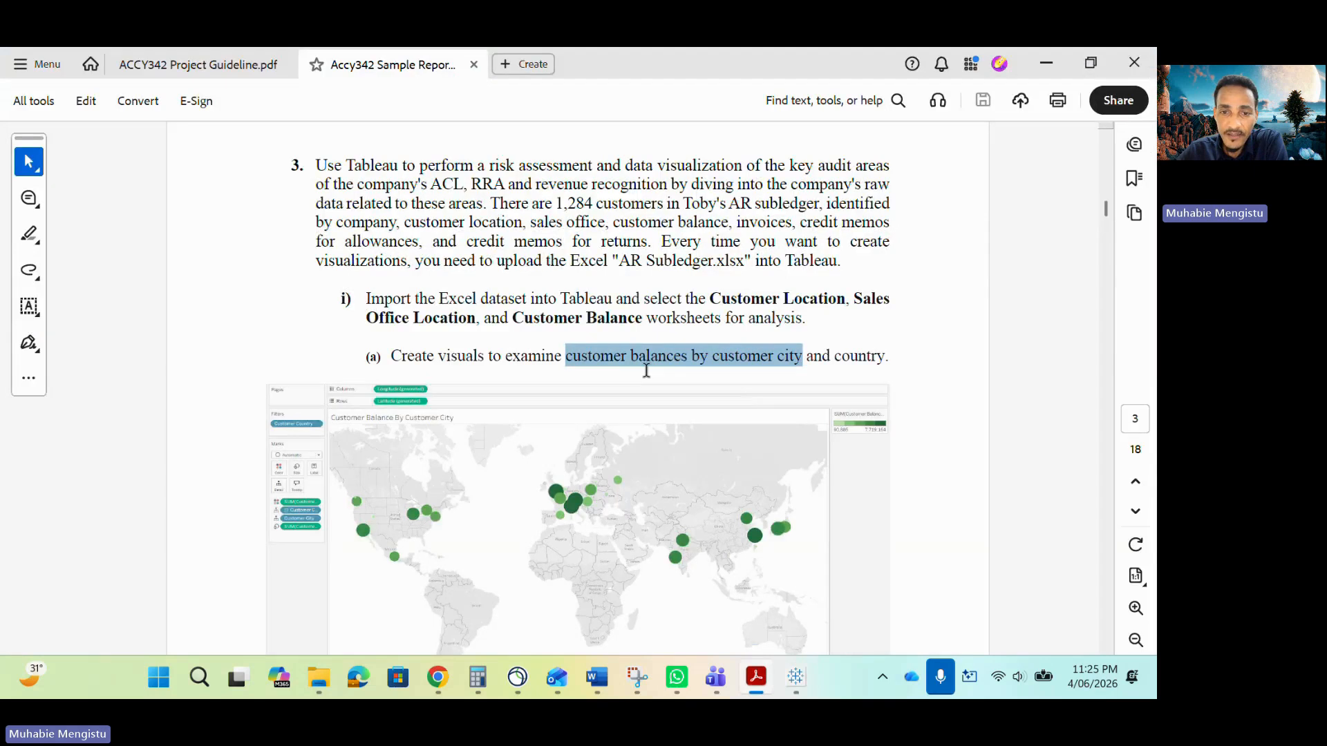
pyautogui.click(610, 360)
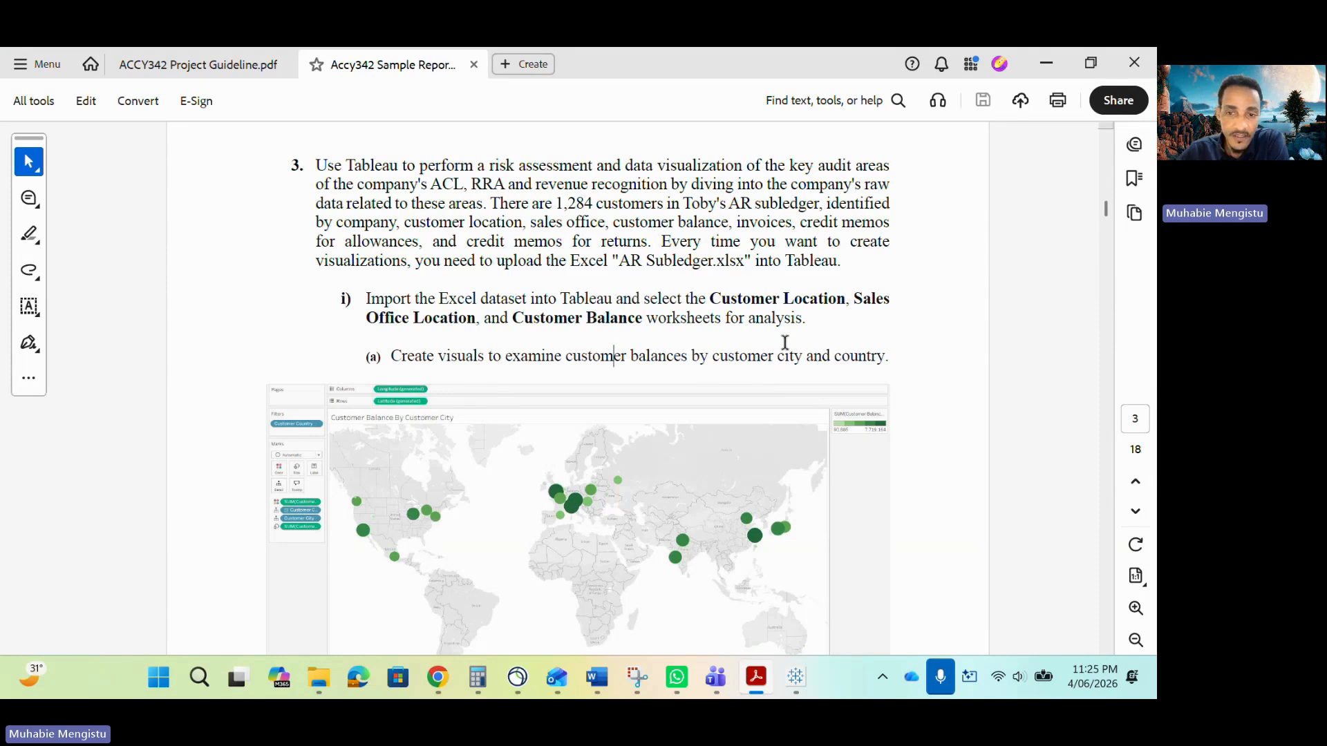
pyautogui.click(795, 677)
pyautogui.click(84, 276)
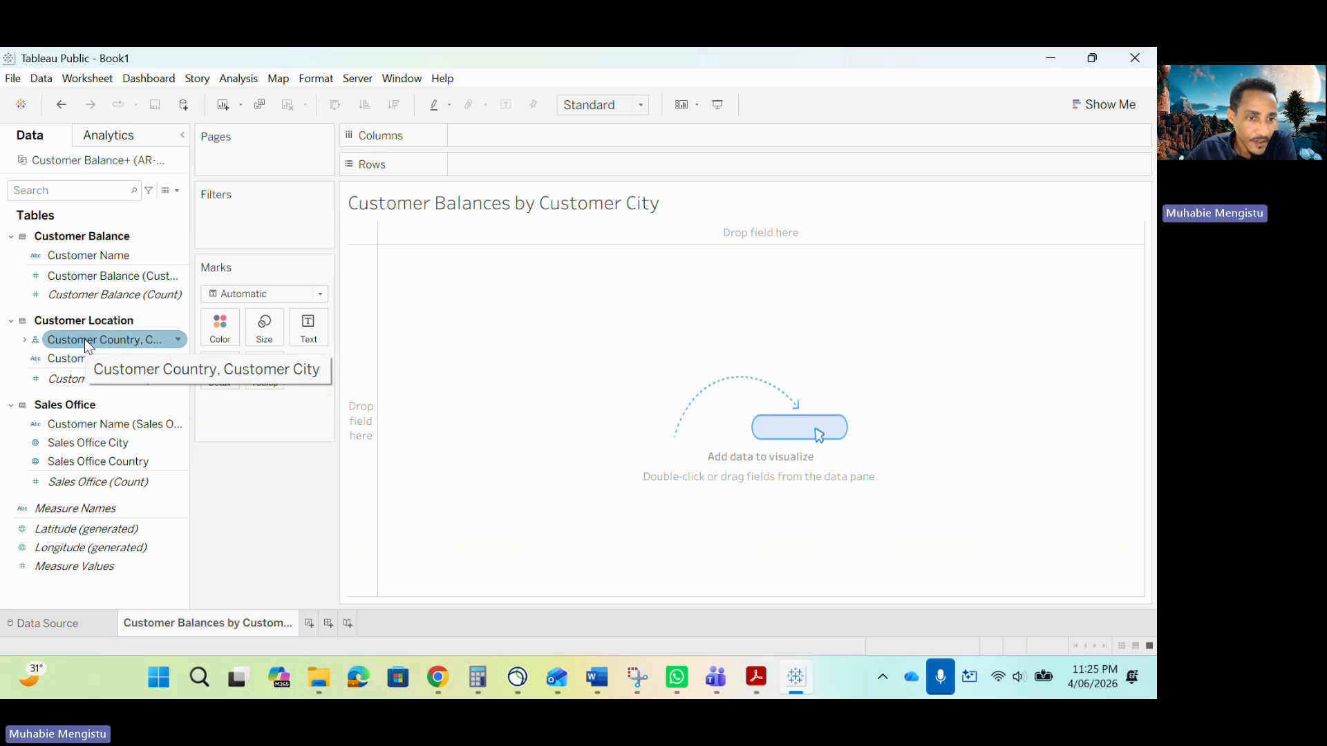
pyautogui.moveTo(84, 338); pyautogui.dragTo(510, 179)
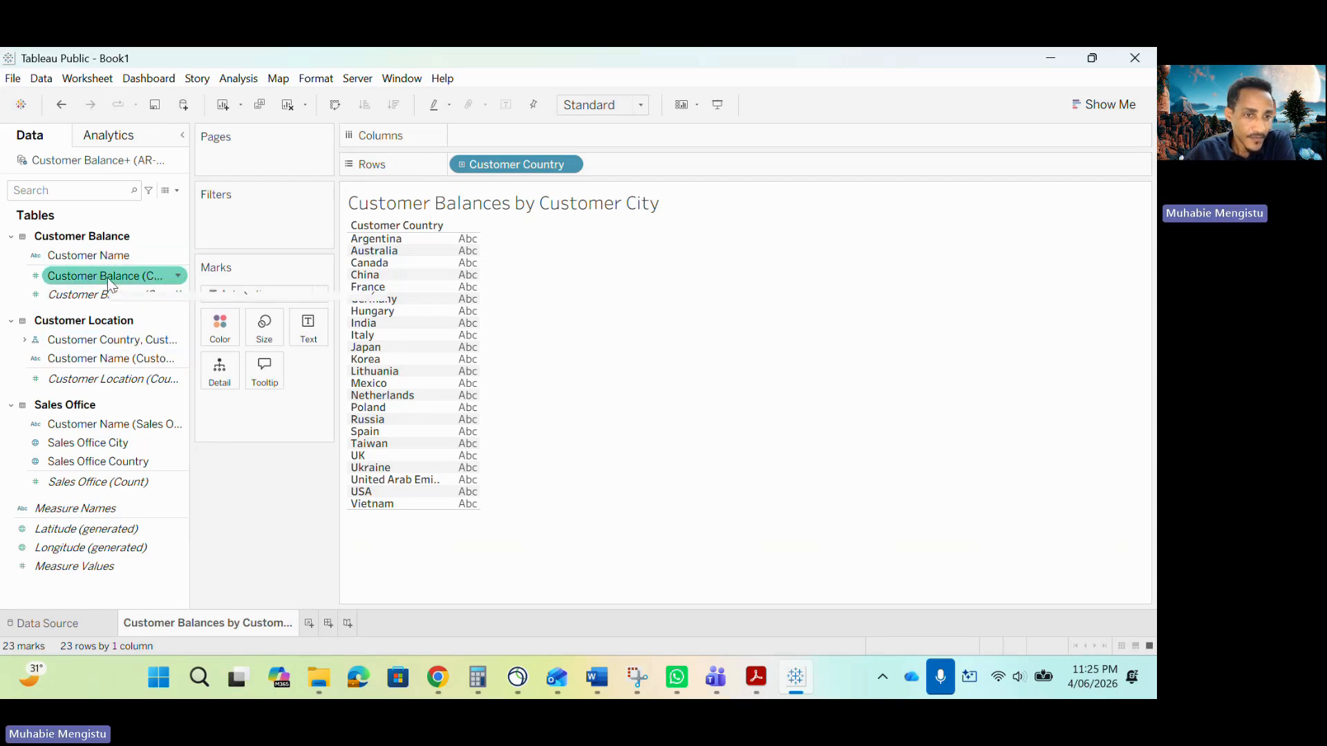
pyautogui.moveTo(98, 276); pyautogui.dragTo(504, 136)
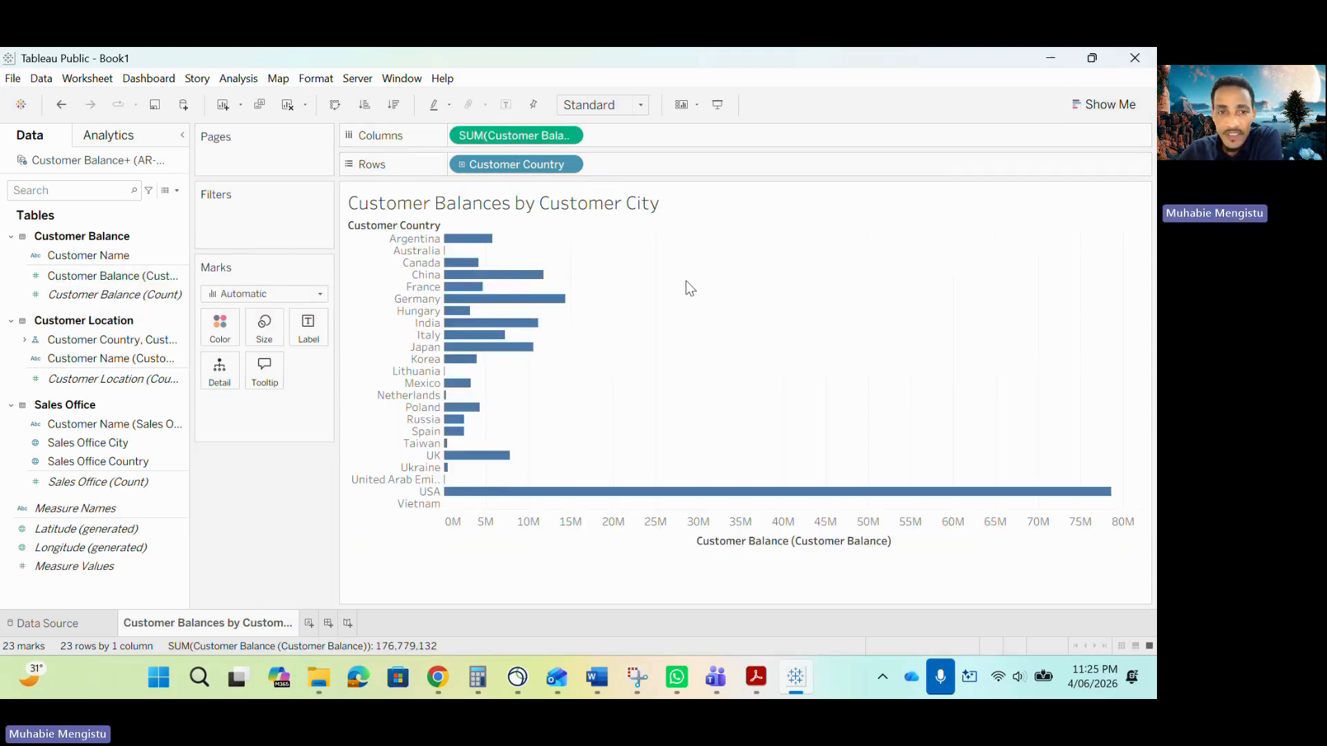
# Convert the view to a symbol map with Show Me and expand the Customer Country hierarchy down to Customer City.
pyautogui.moveTo(462, 385)
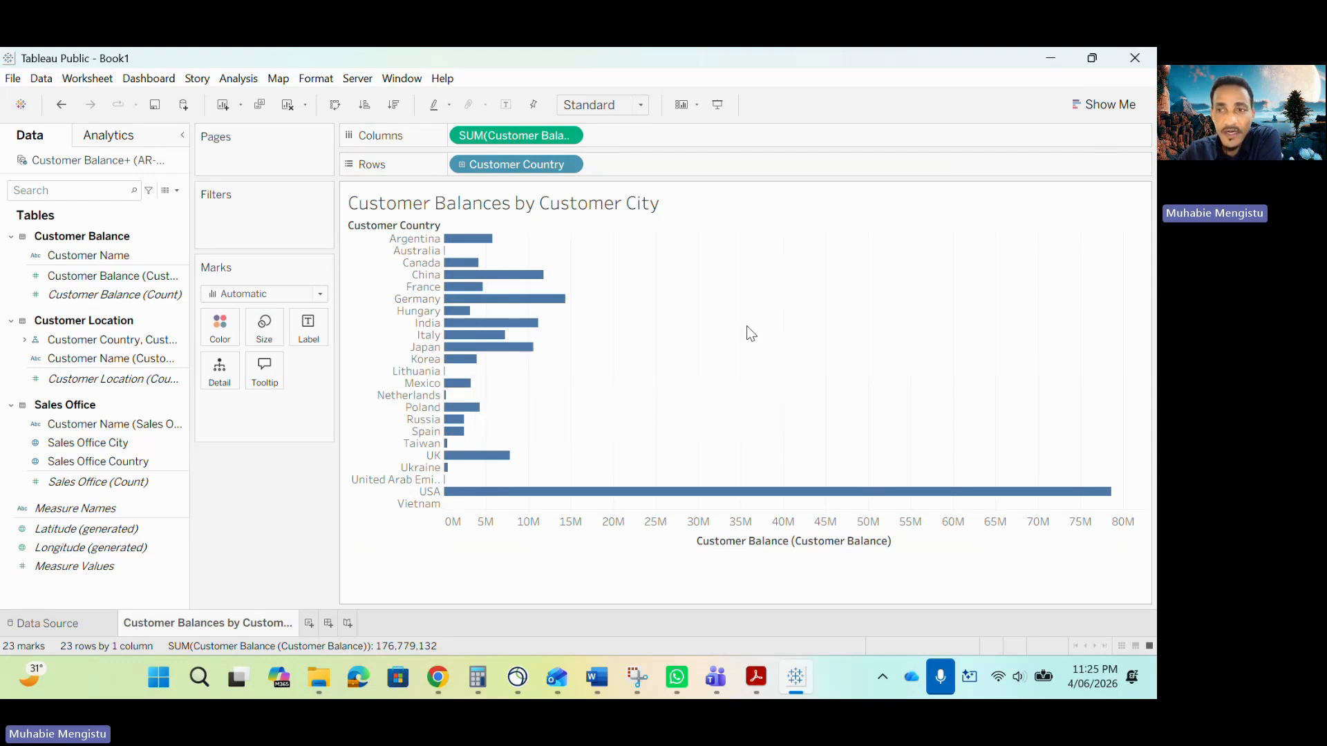
pyautogui.click(1103, 104)
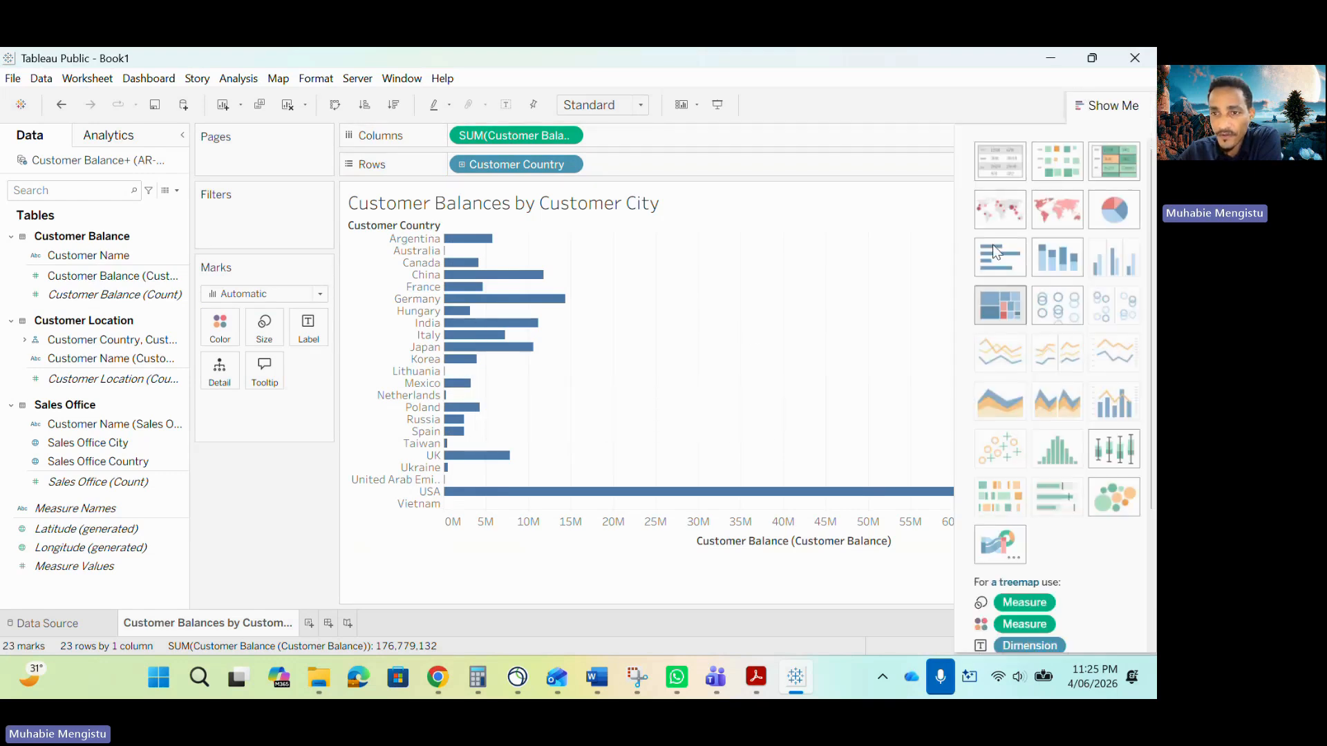
pyautogui.click(995, 196)
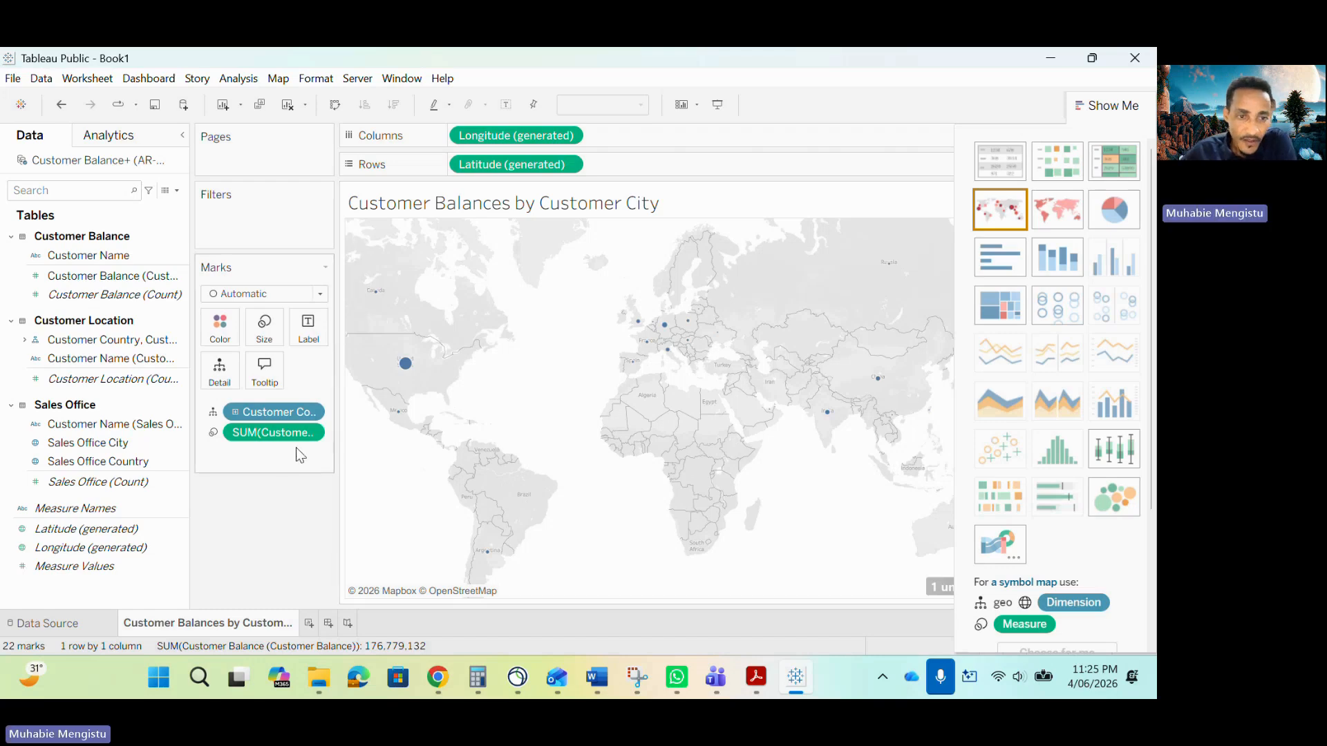
pyautogui.click(235, 417)
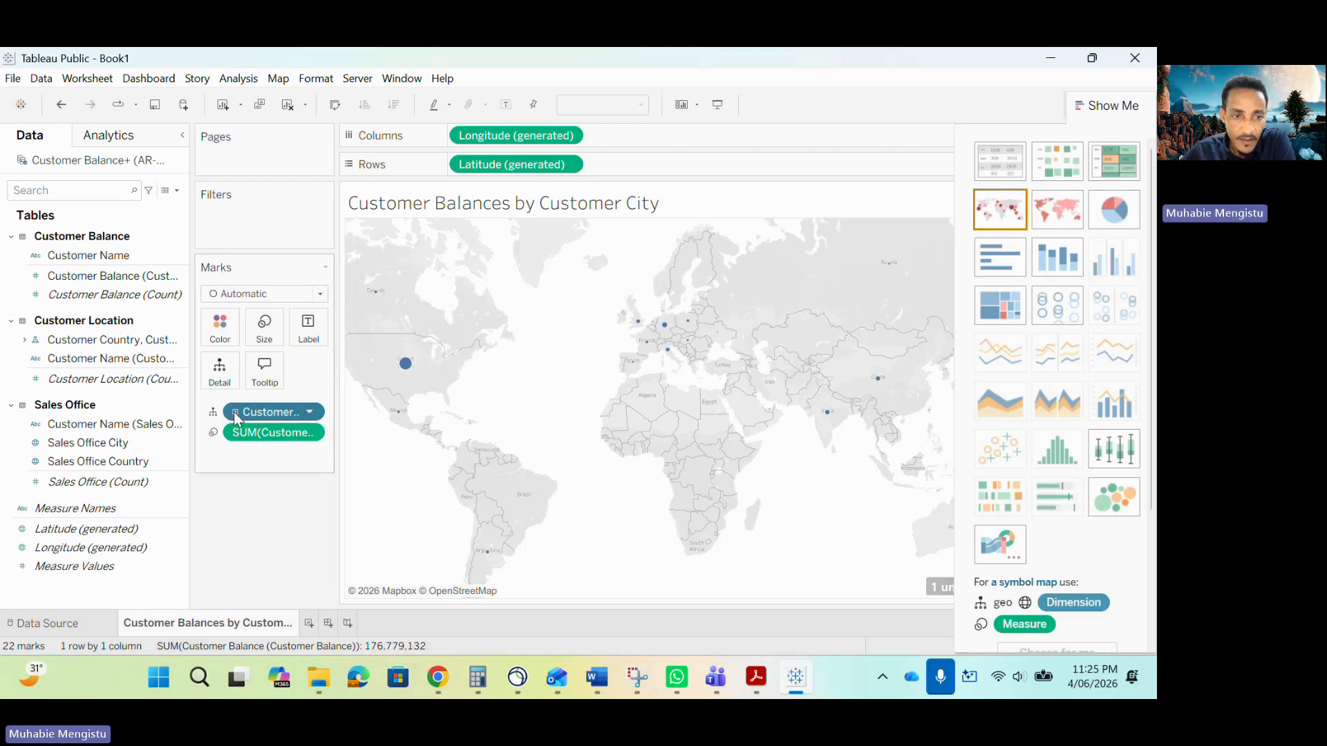
pyautogui.click(236, 413)
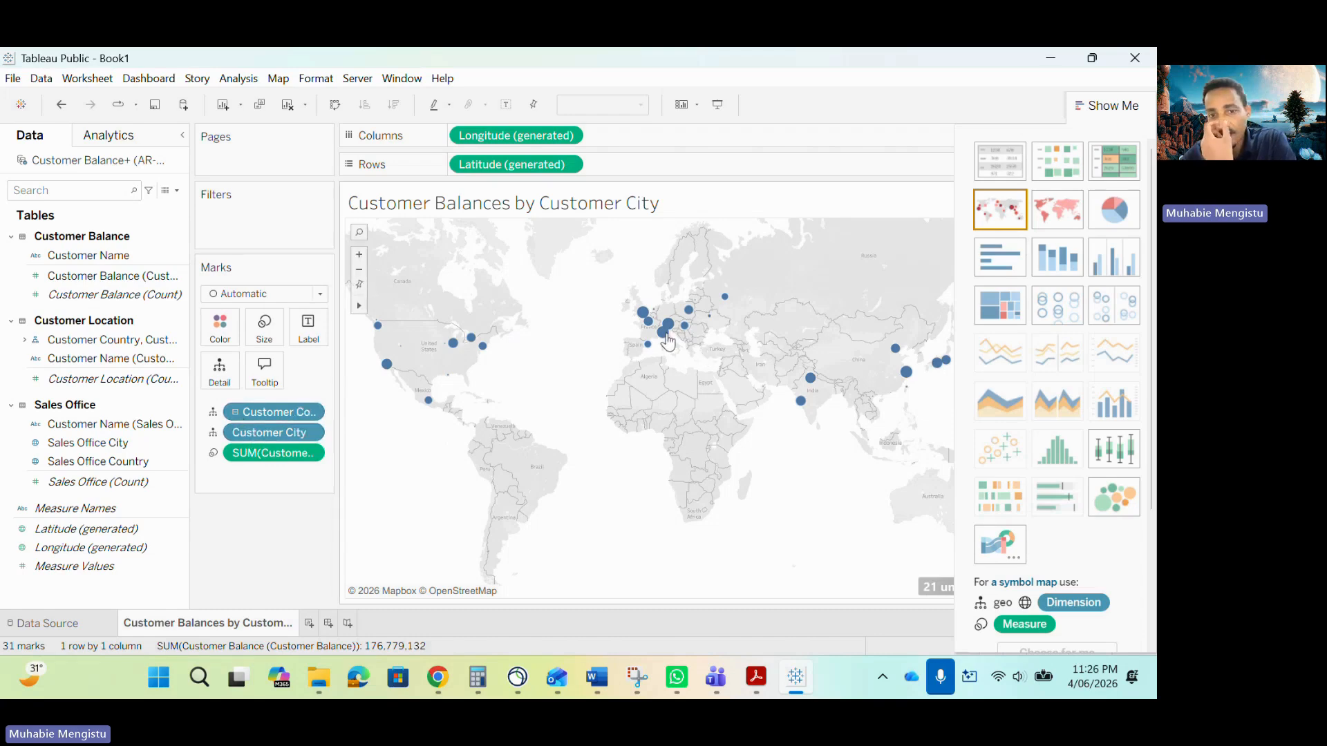
# Color the map marks by SUM of Customer Balance and close Show Me.
pyautogui.moveTo(664, 336)
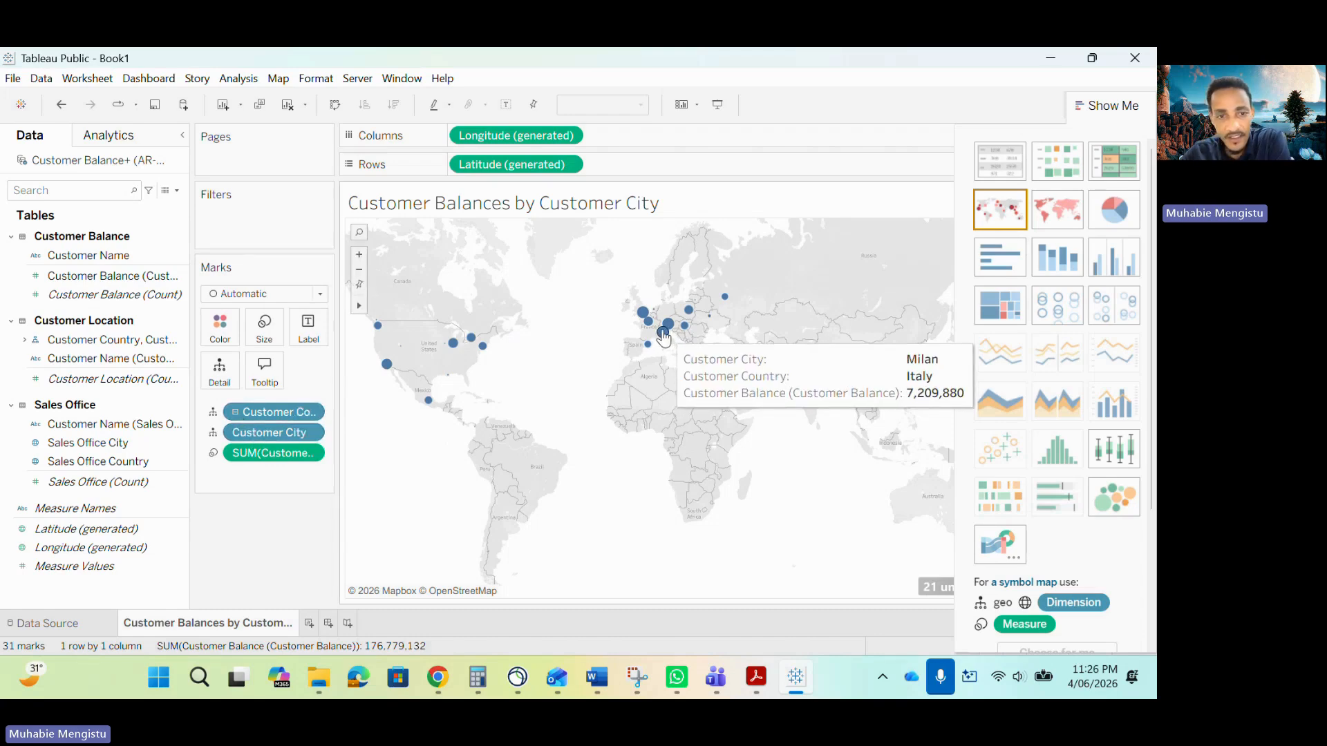
pyautogui.moveTo(800, 402)
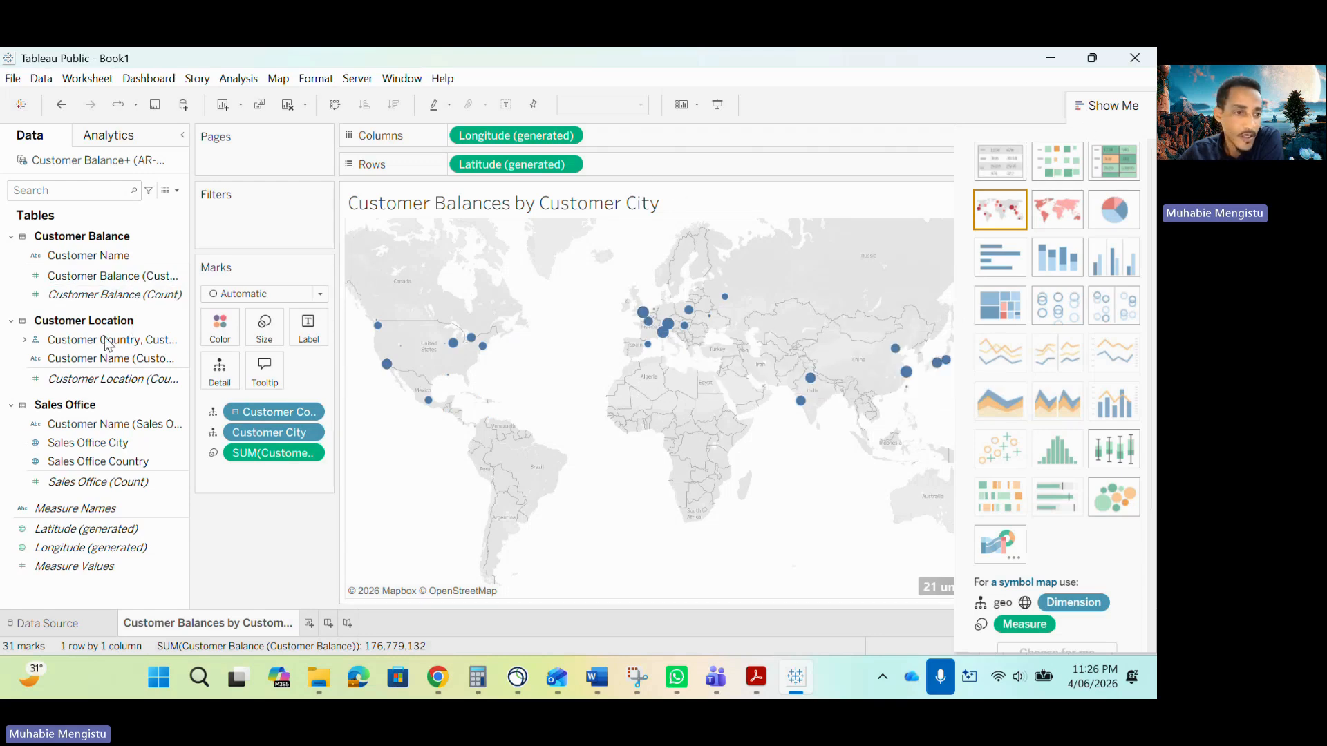
pyautogui.moveTo(97, 281); pyautogui.dragTo(223, 328)
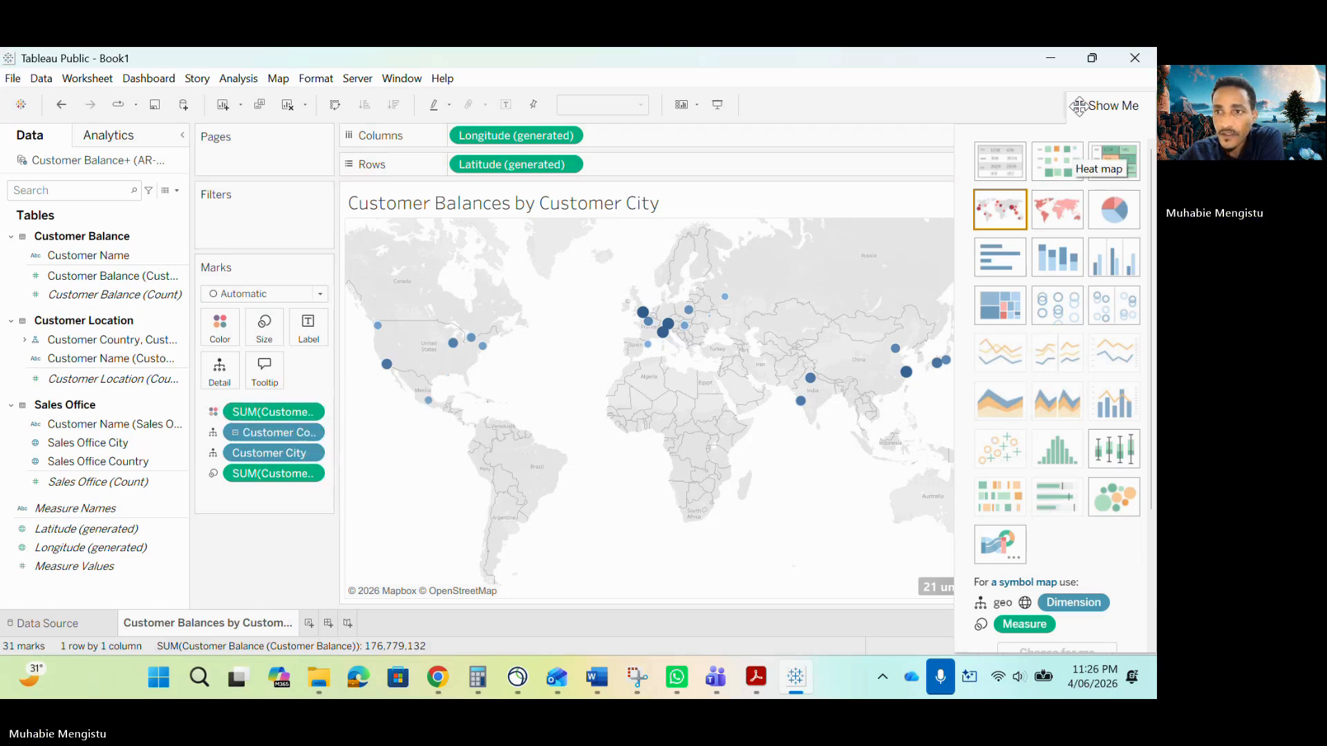
pyautogui.click(1103, 105)
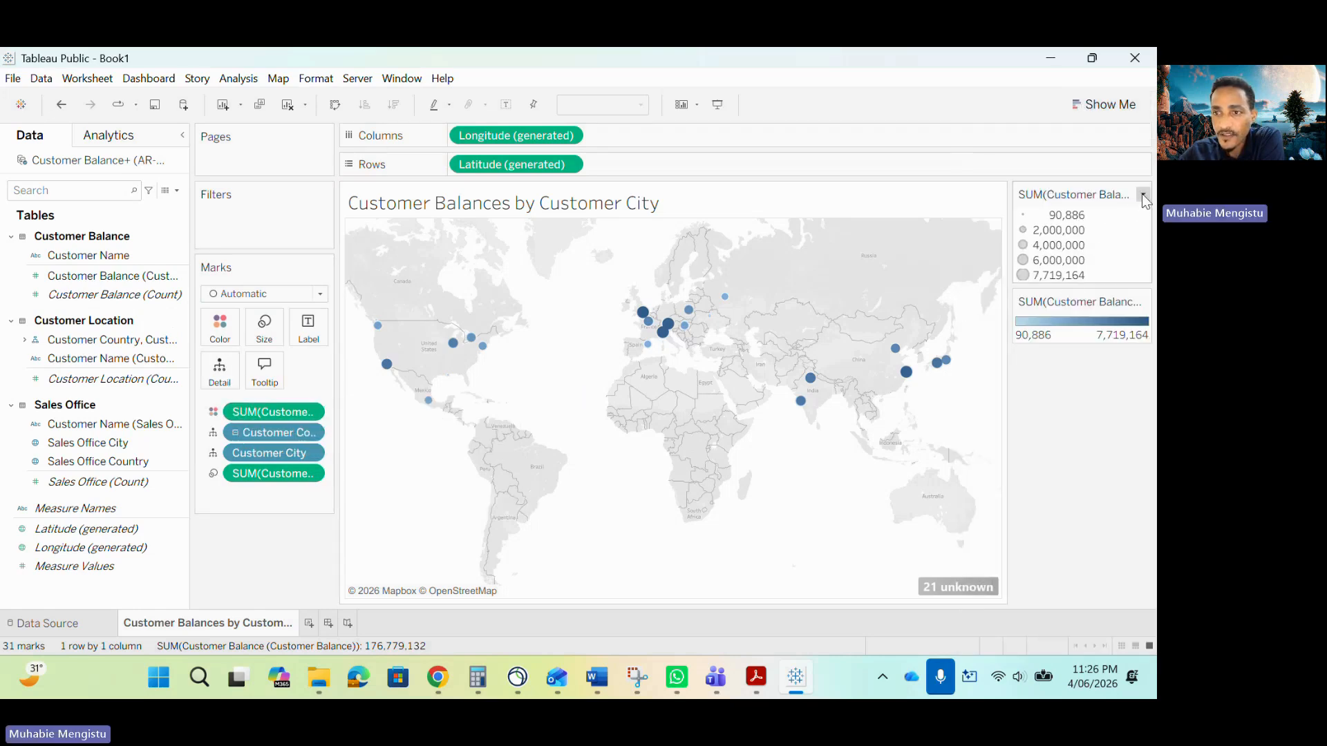
# Hide the size legend and set the color legend to the Green palette with 5 stepped colors.
pyautogui.click(1142, 194)
pyautogui.click(1094, 294)
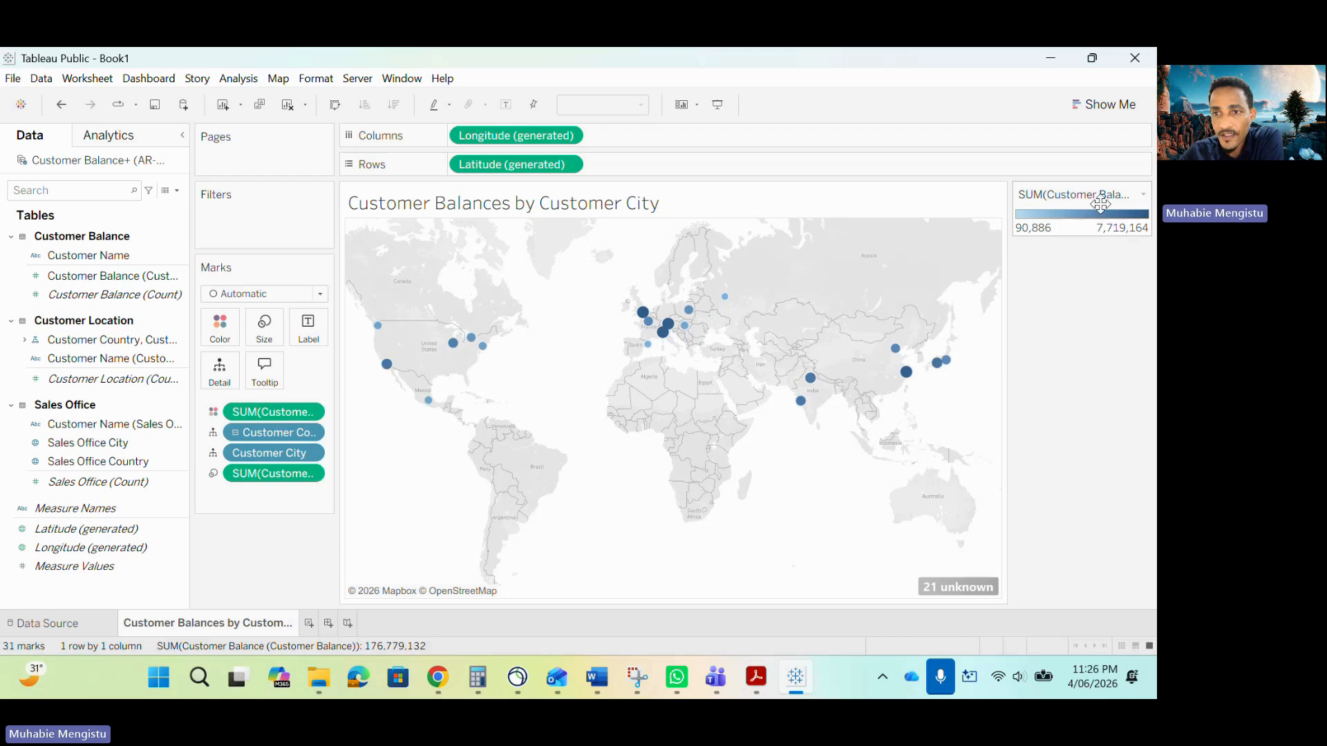
pyautogui.click(1142, 195)
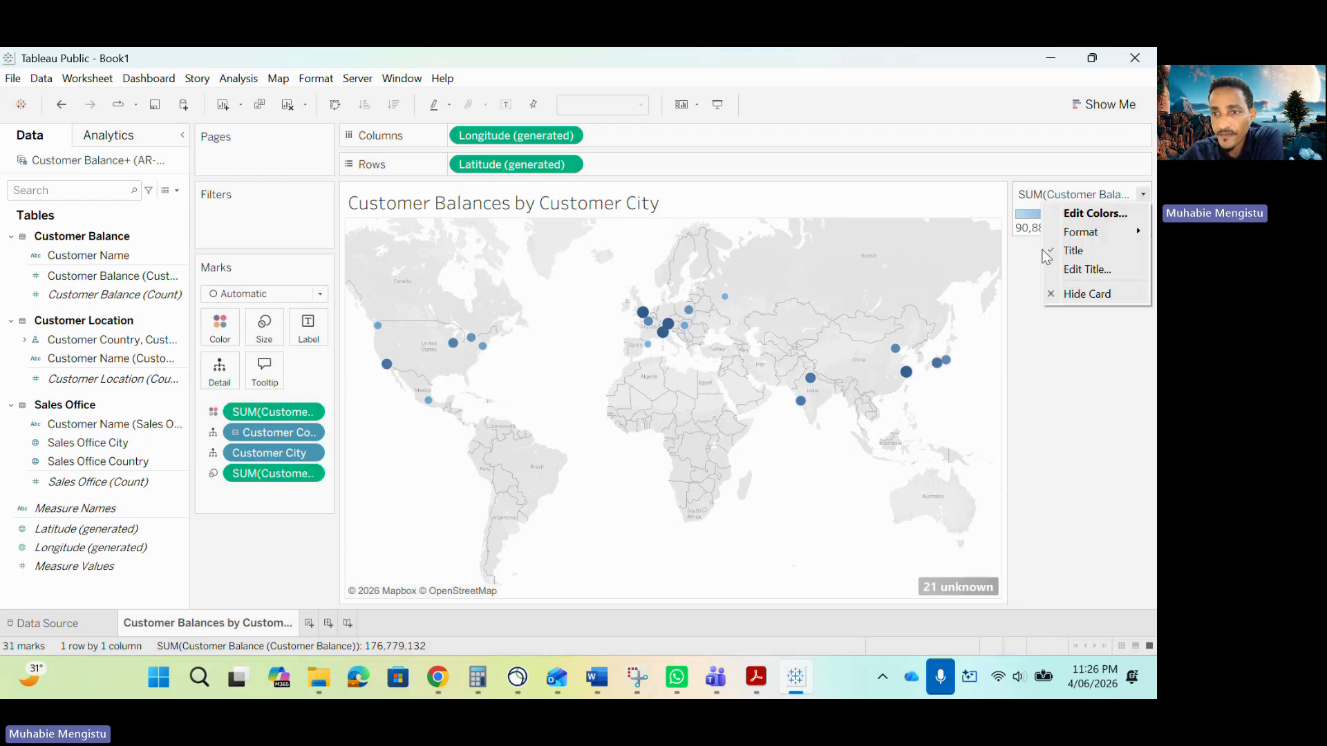
pyautogui.click(1098, 215)
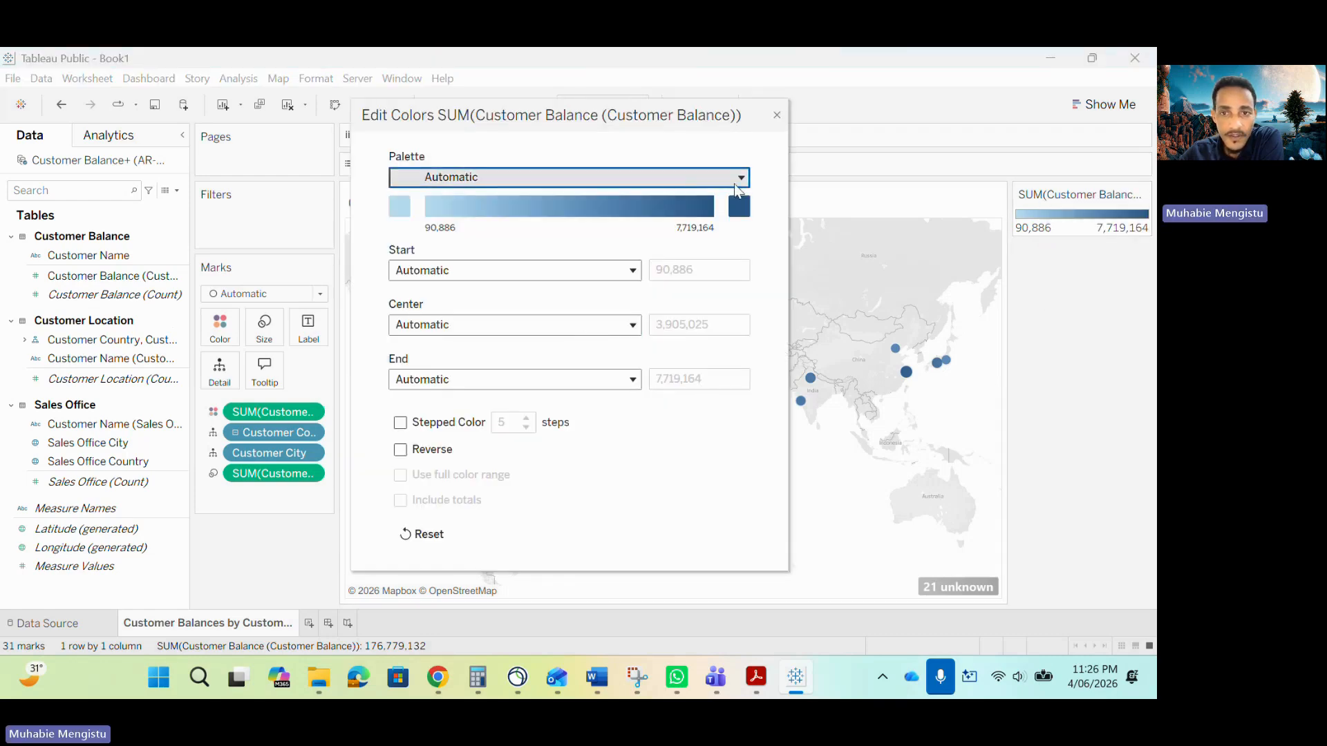
pyautogui.click(696, 181)
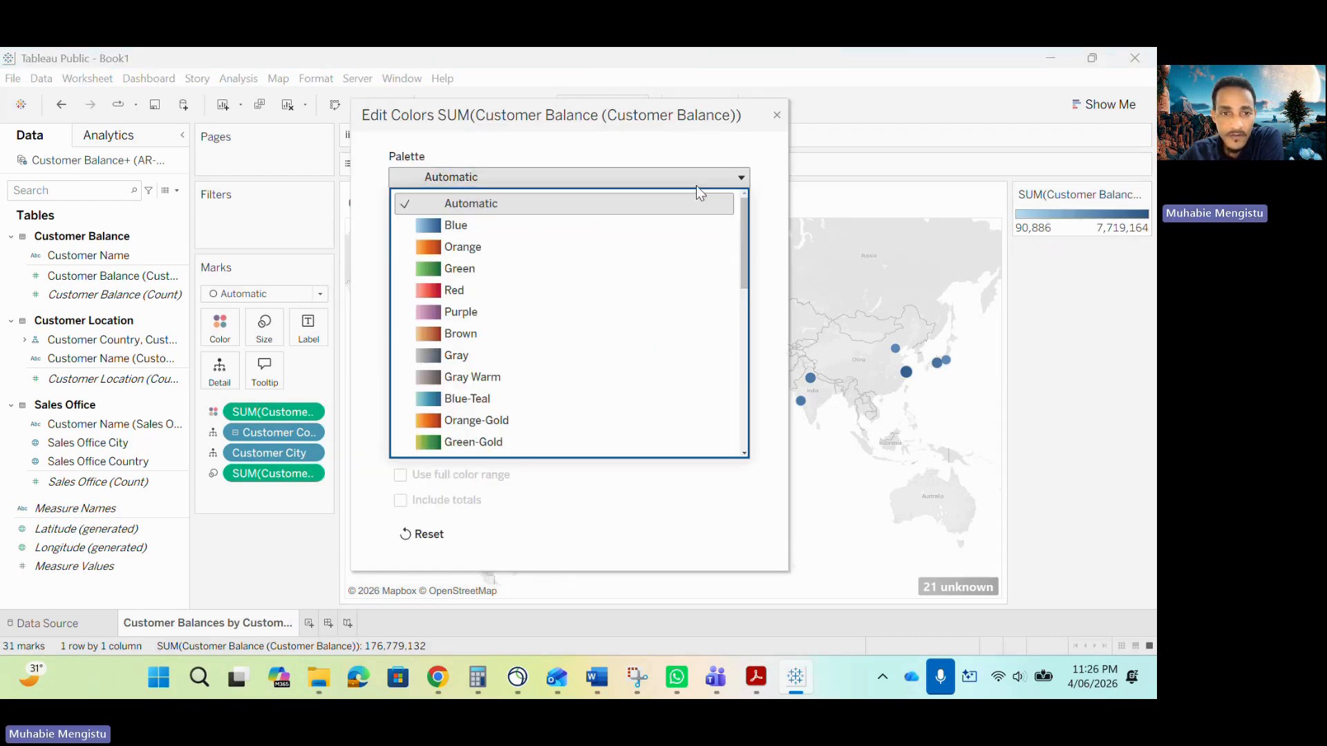
pyautogui.click(472, 268)
pyautogui.click(400, 426)
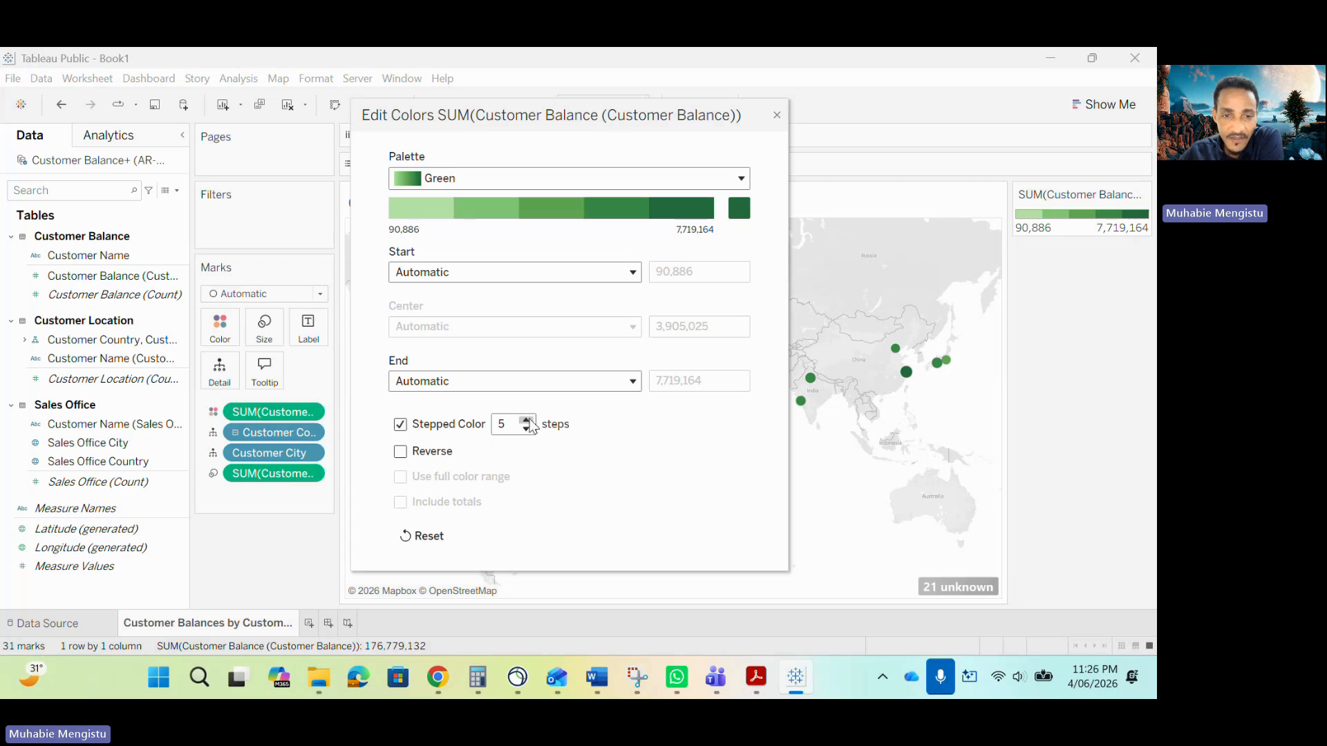
pyautogui.click(526, 419)
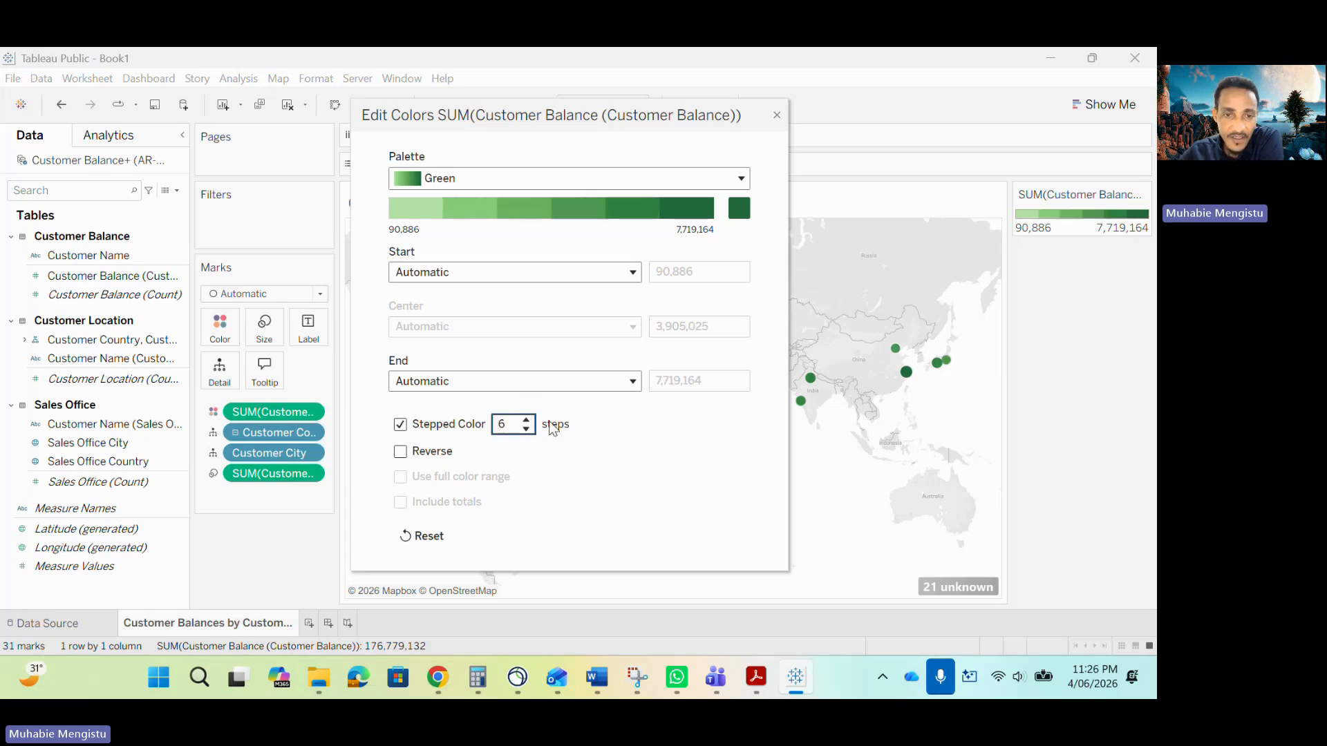
pyautogui.click(526, 428)
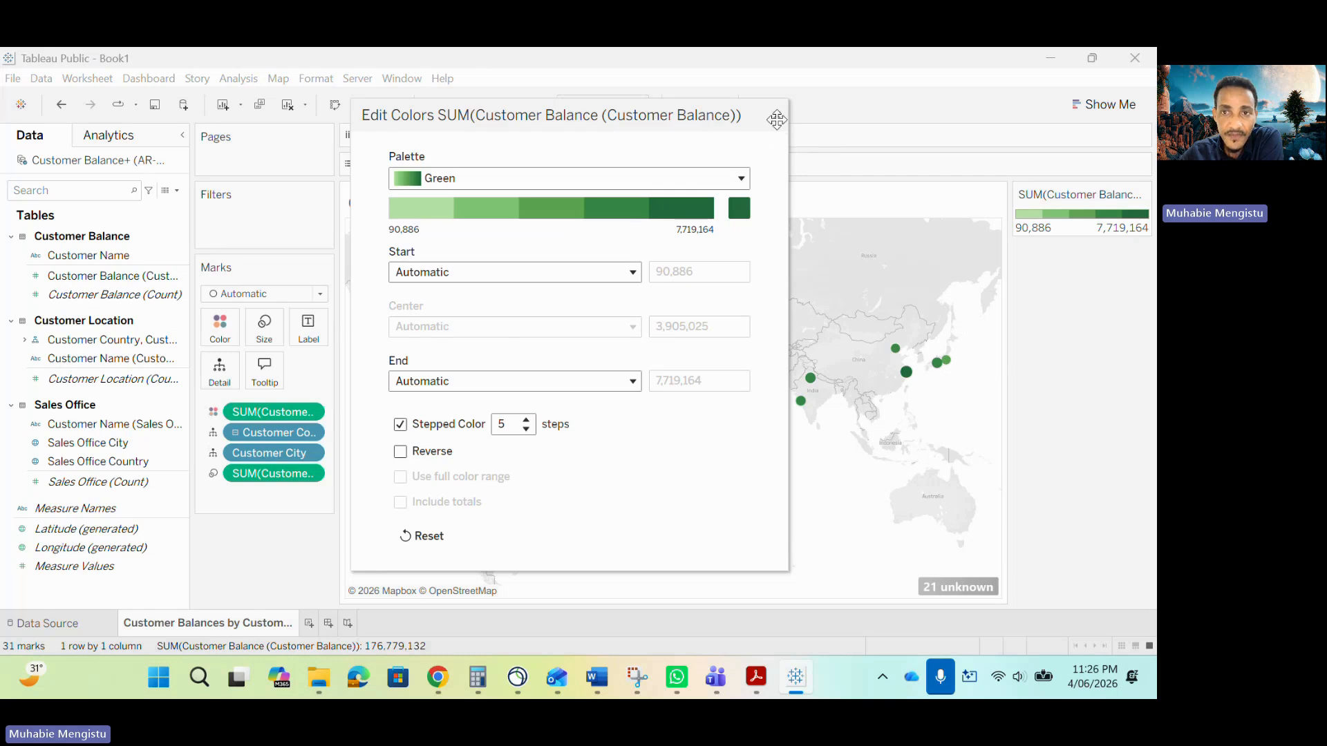
pyautogui.click(776, 114)
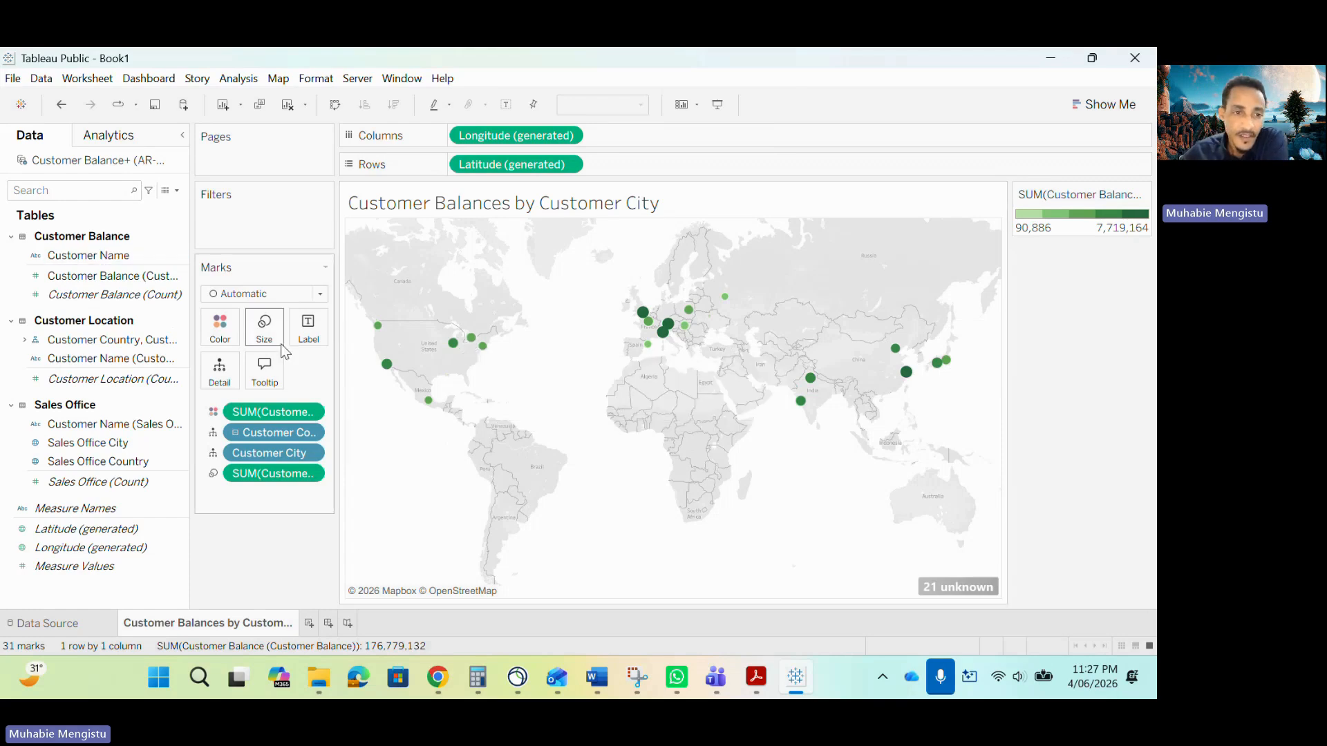
# Enlarge the map marks slightly with the Size slider, then switch back to the sample report PDF.
pyautogui.moveTo(642, 312)
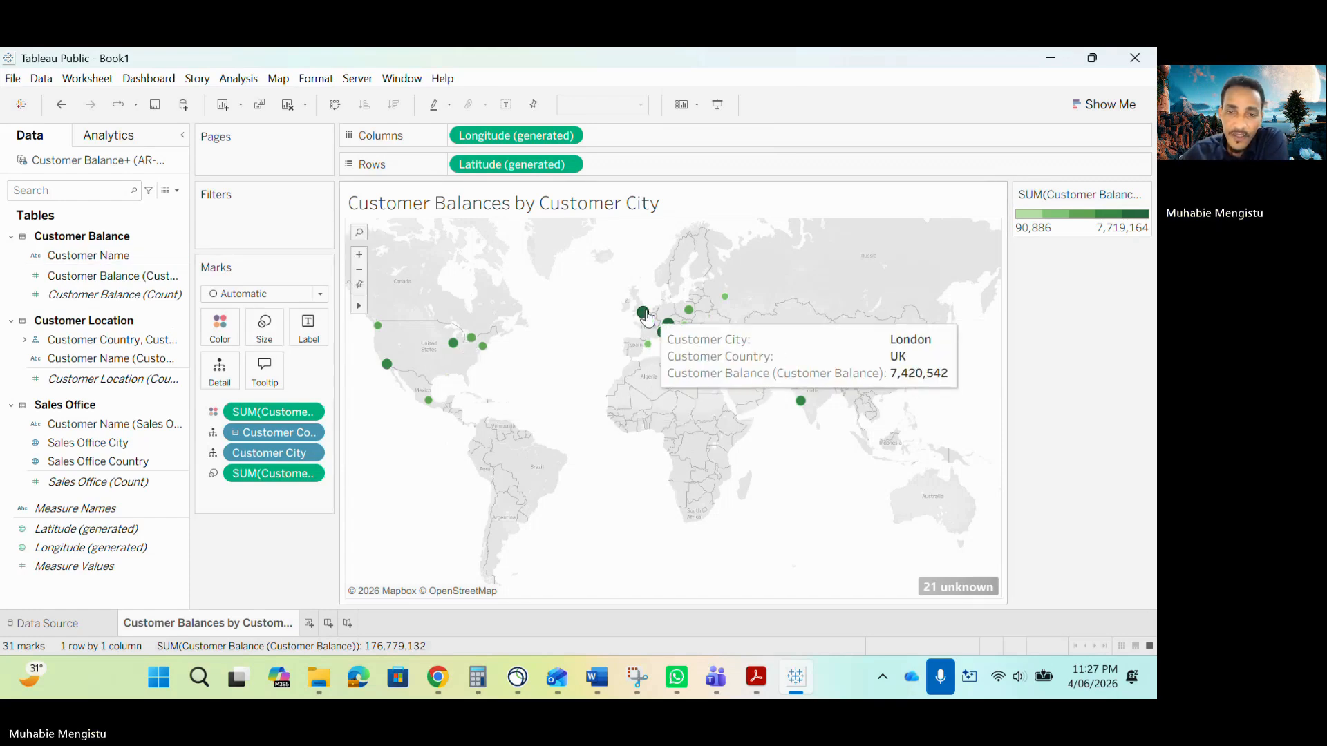
pyautogui.click(269, 337)
pyautogui.moveTo(284, 367); pyautogui.dragTo(290, 367)
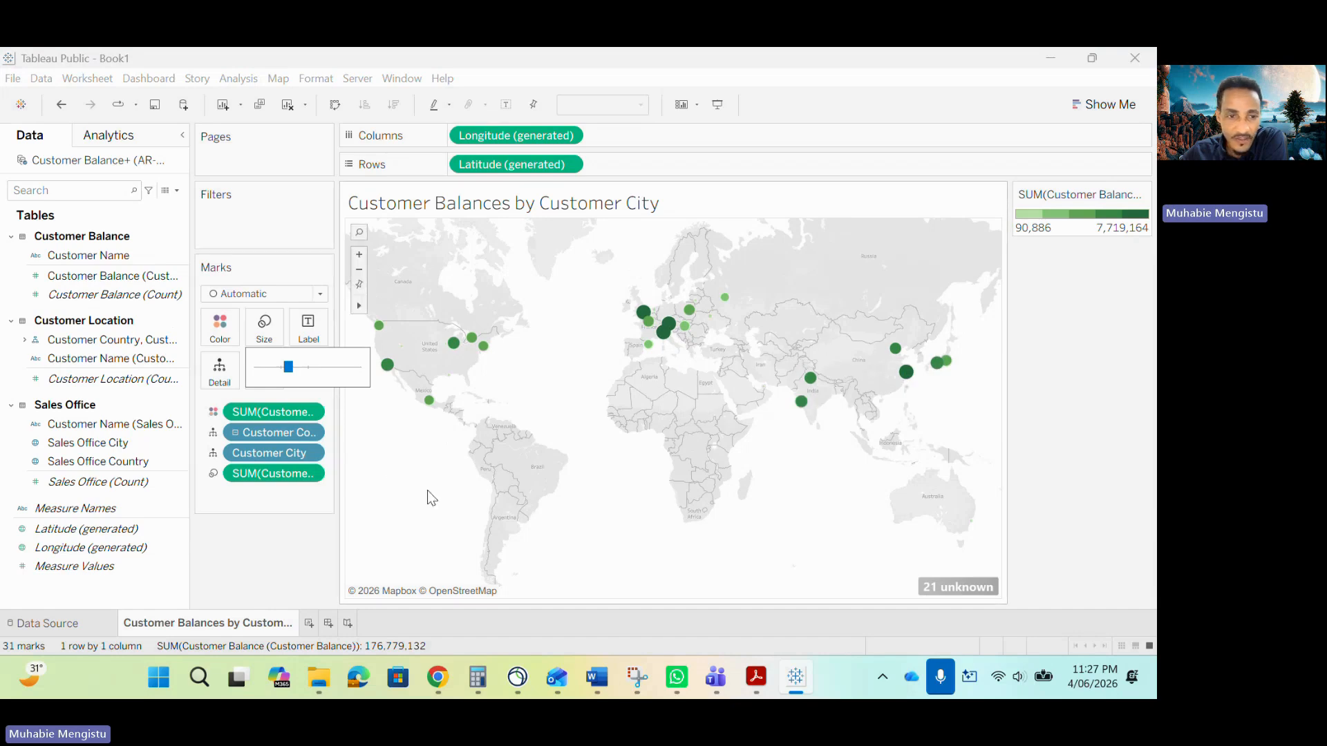
pyautogui.click(373, 481)
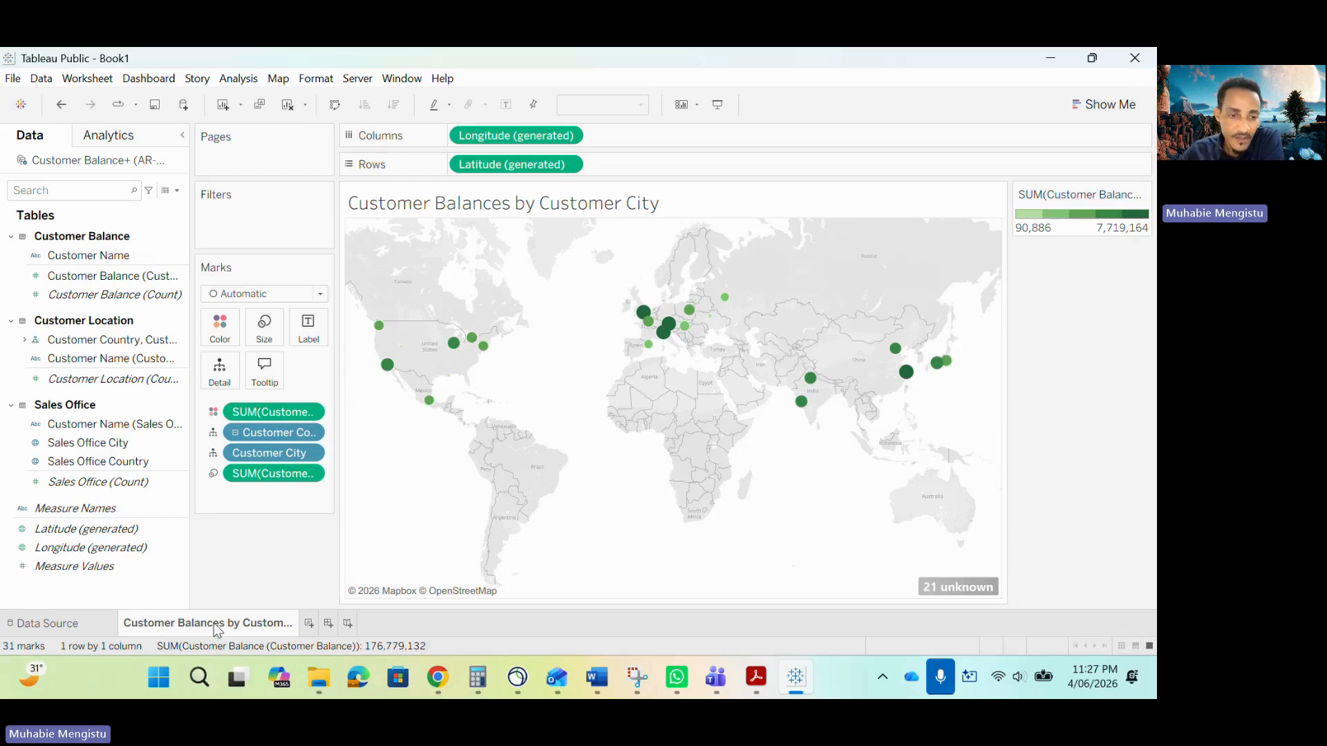
pyautogui.click(756, 677)
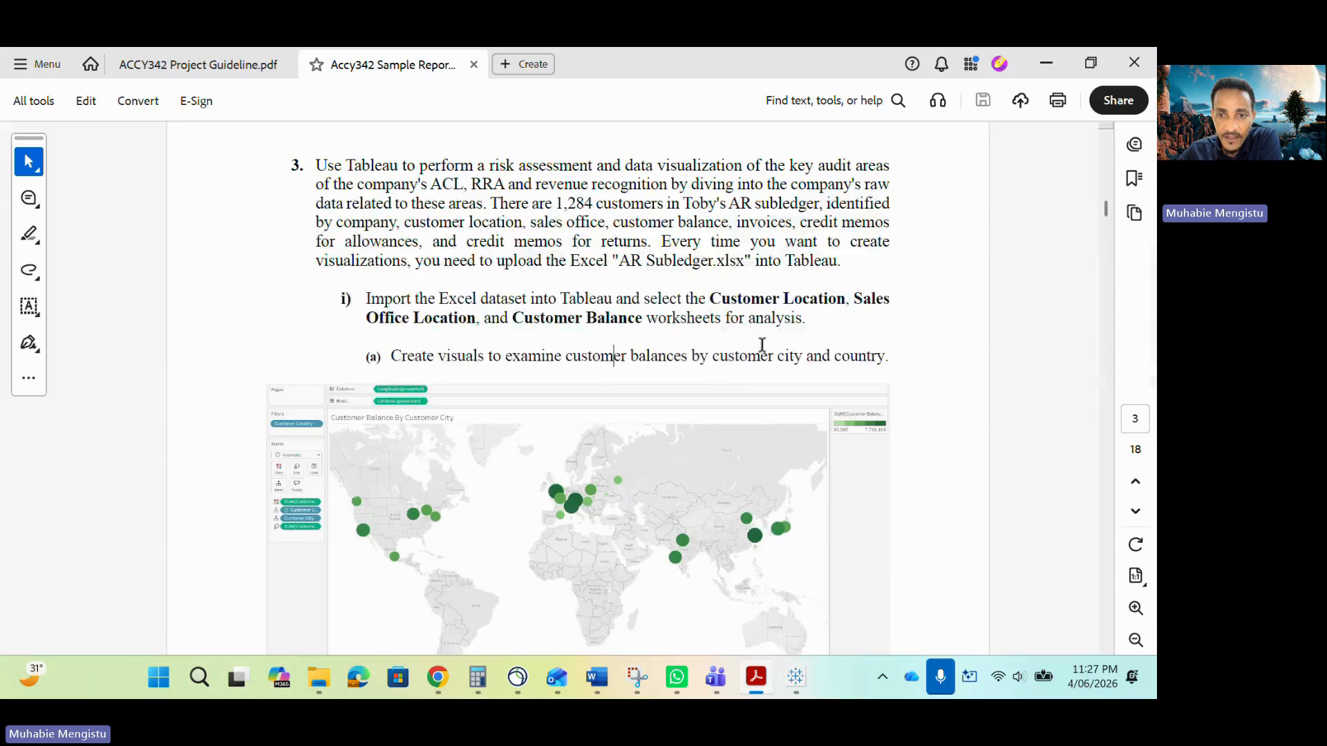
# Duplicate the Customer Balances by Customer City worksheet after checking the next chart in the sample report.
pyautogui.scroll(-3, 778, 376)
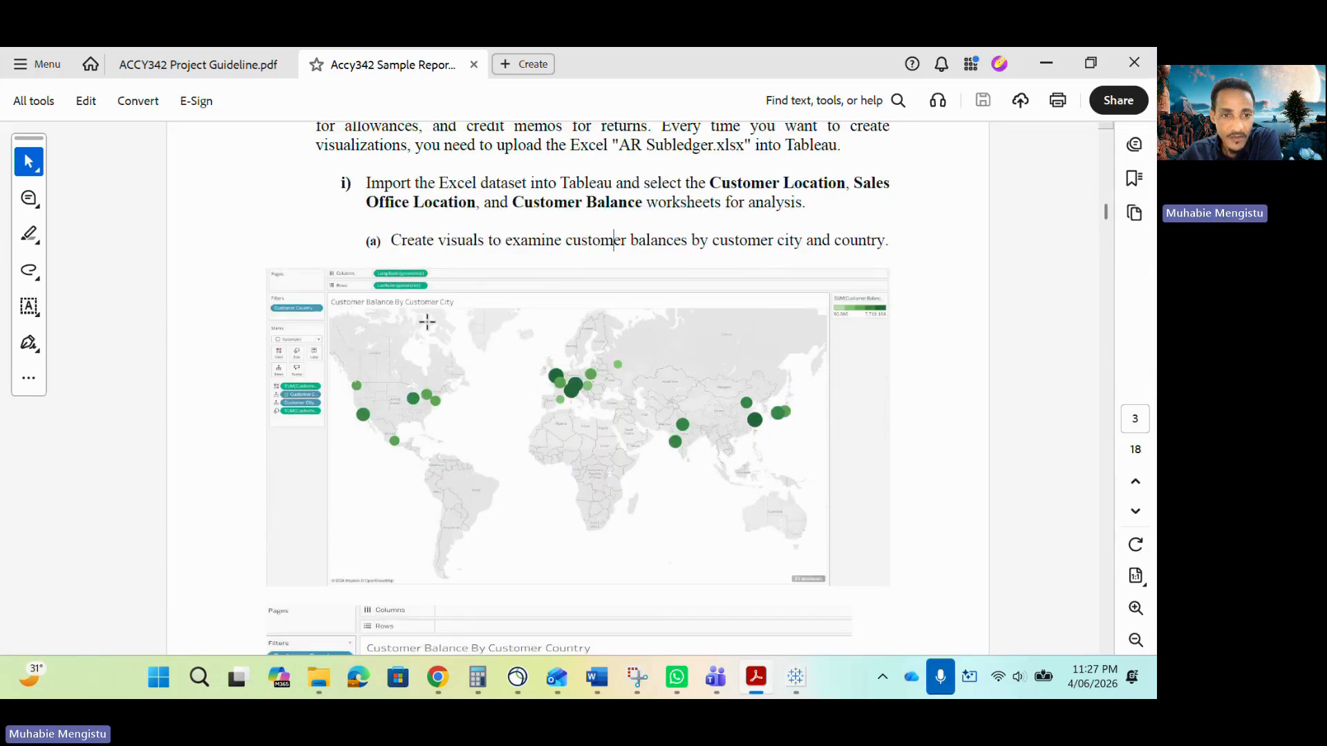
pyautogui.scroll(-6, 542, 532)
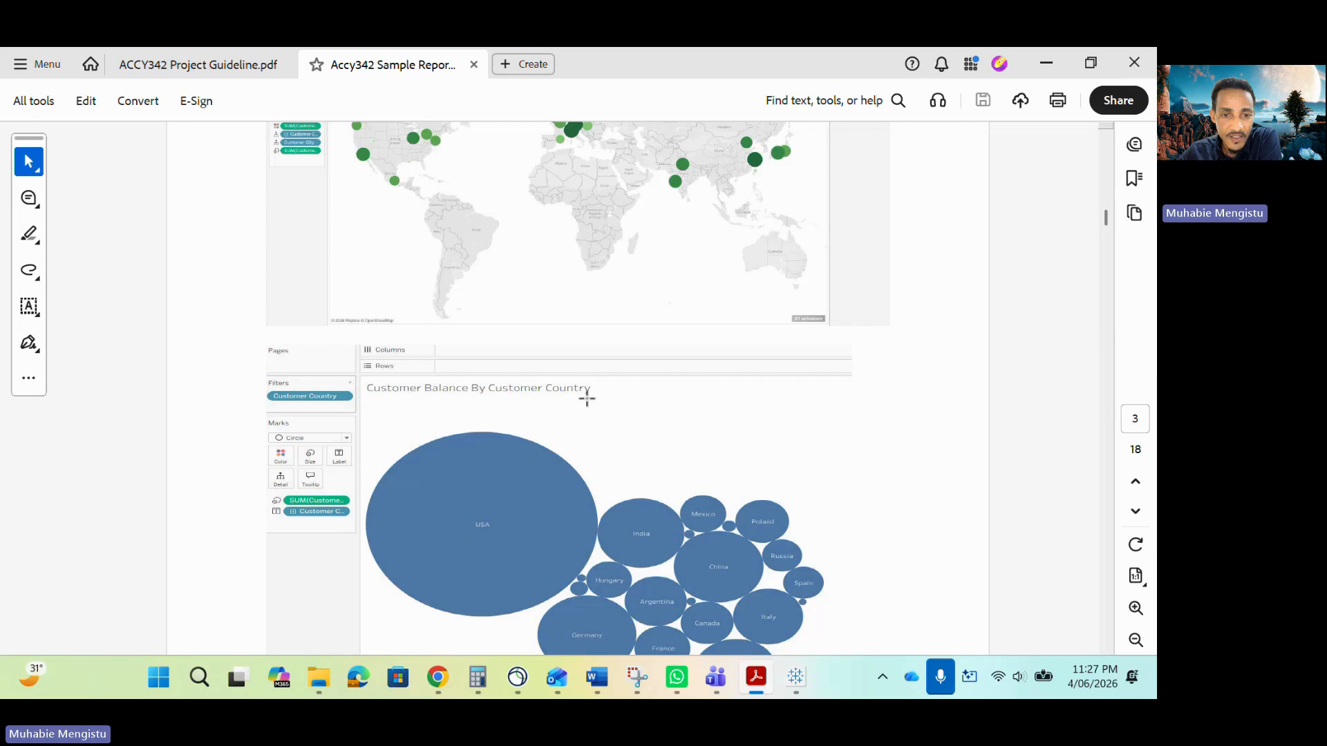
pyautogui.click(796, 677)
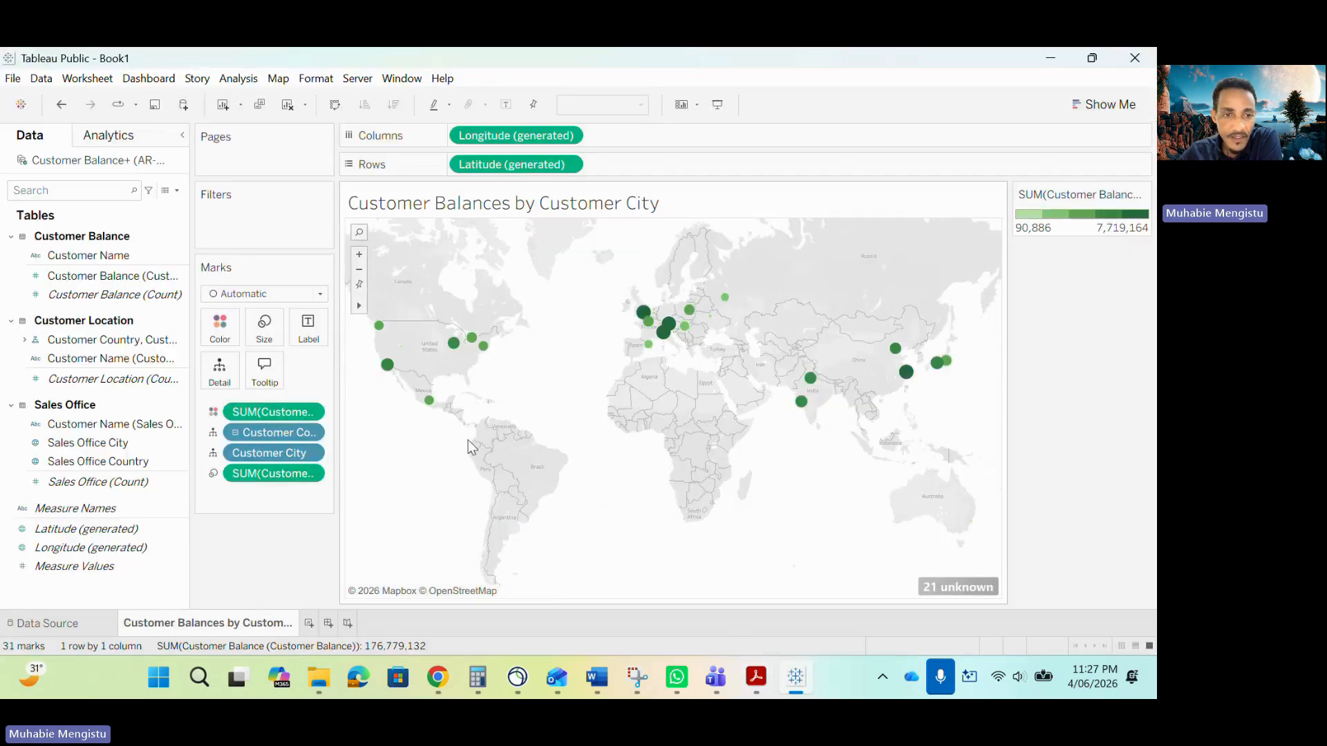
pyautogui.rightClick(239, 627)
pyautogui.click(302, 477)
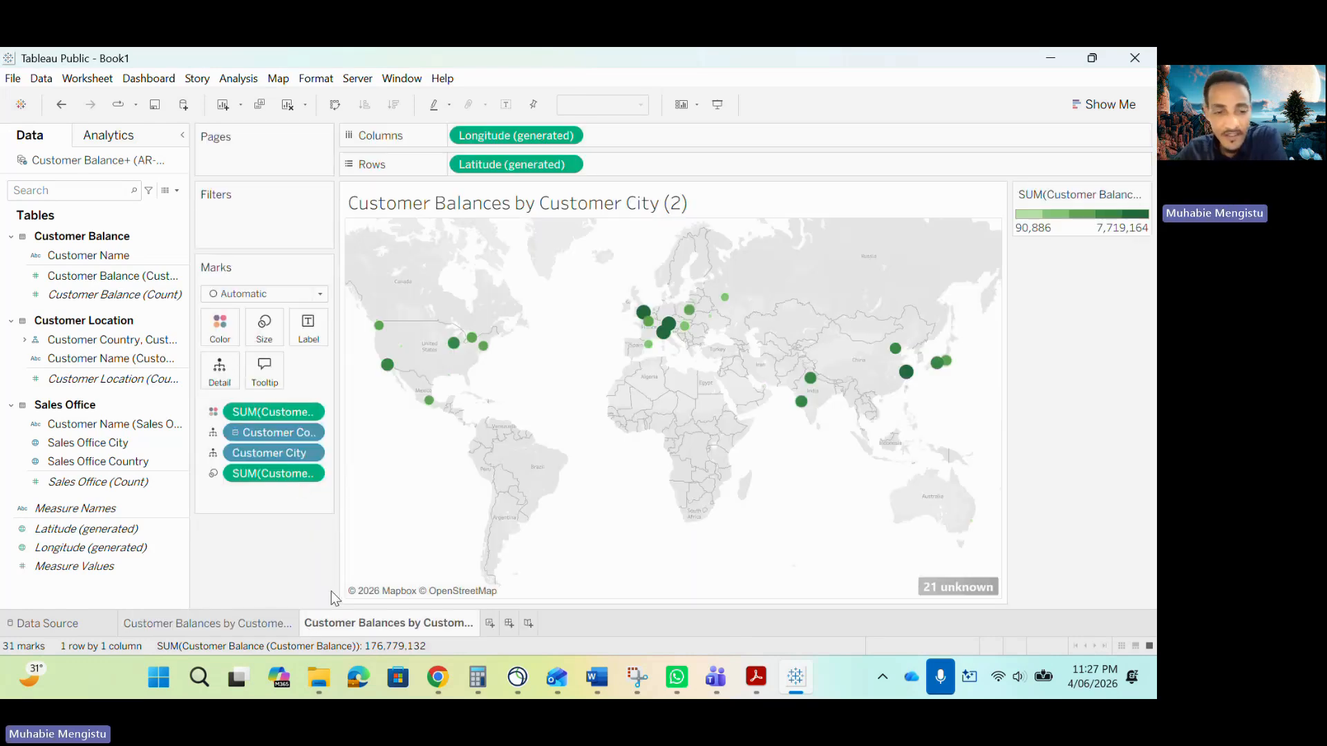
# Rename the duplicated sheet to Customer Balances by Customer Country.
pyautogui.doubleClick(438, 619)
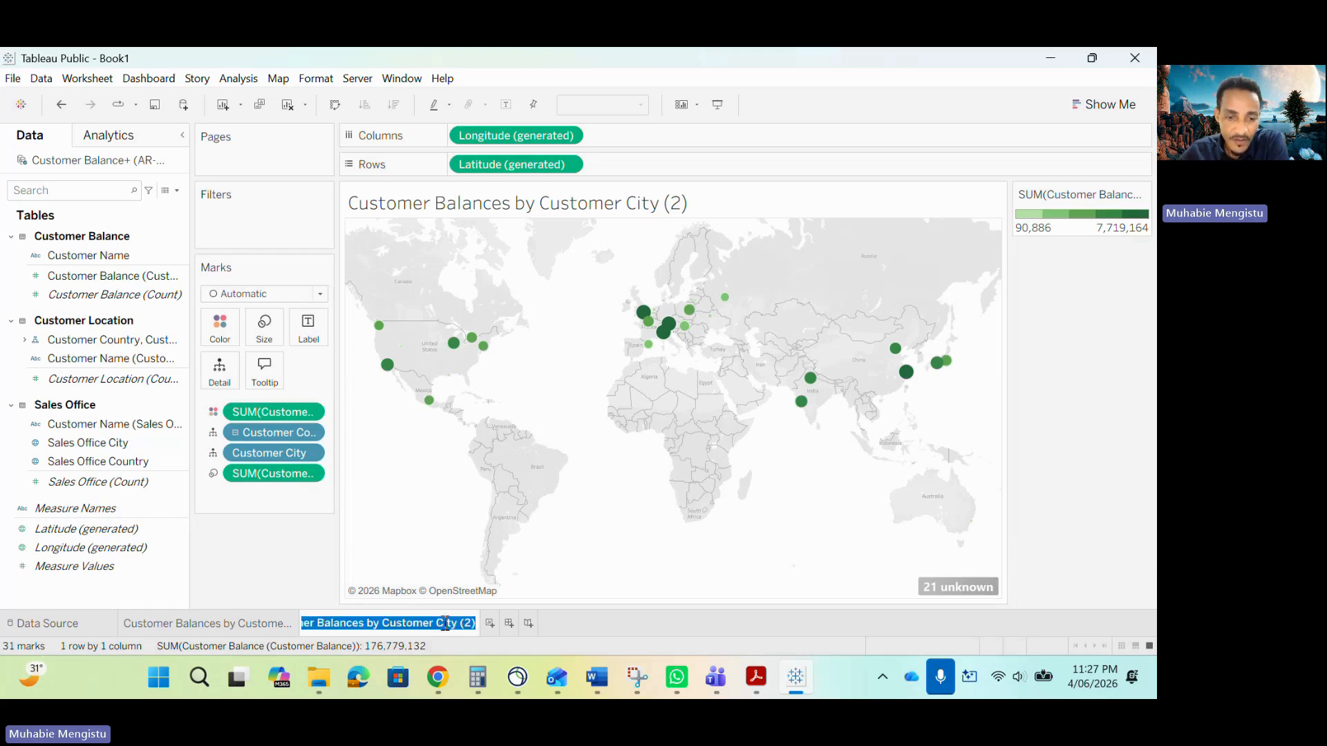
pyautogui.click(481, 630)
pyautogui.doubleClick(446, 625)
pyautogui.click(439, 622)
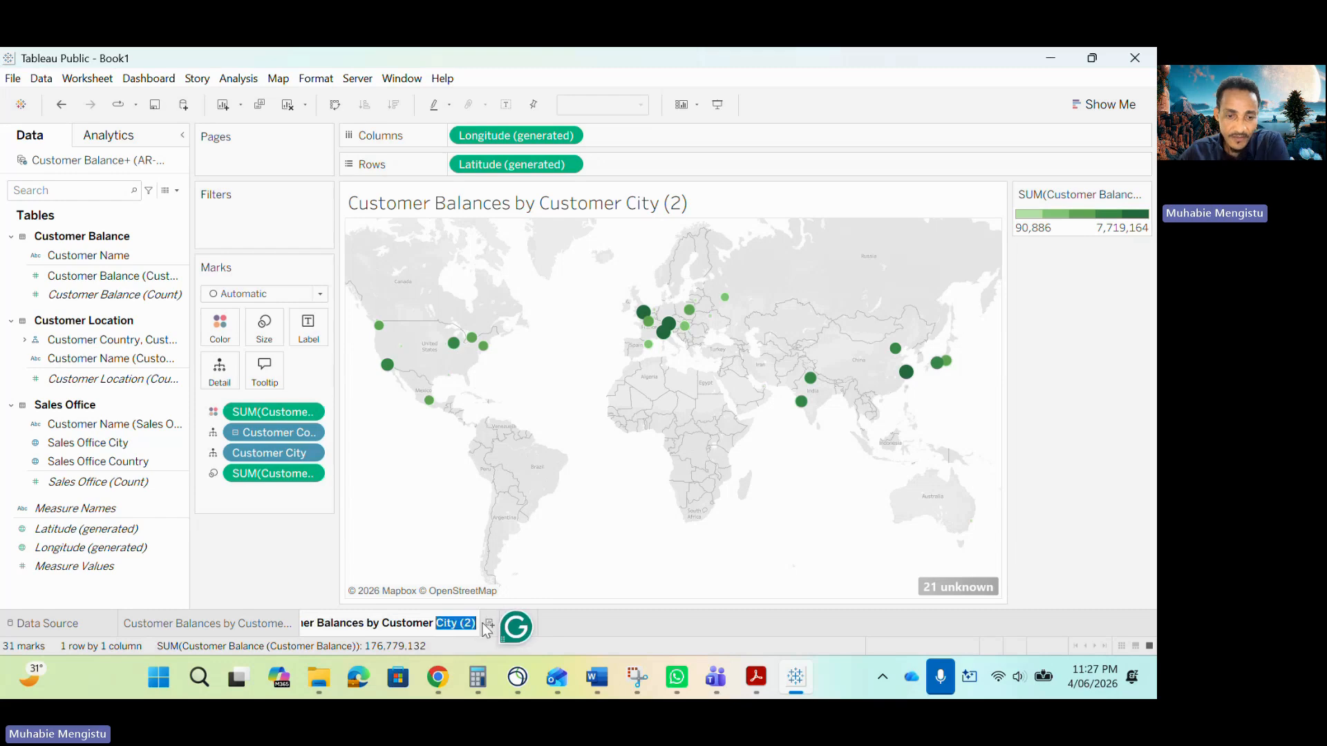
pyautogui.press('BackSpace')
pyautogui.write('Country')
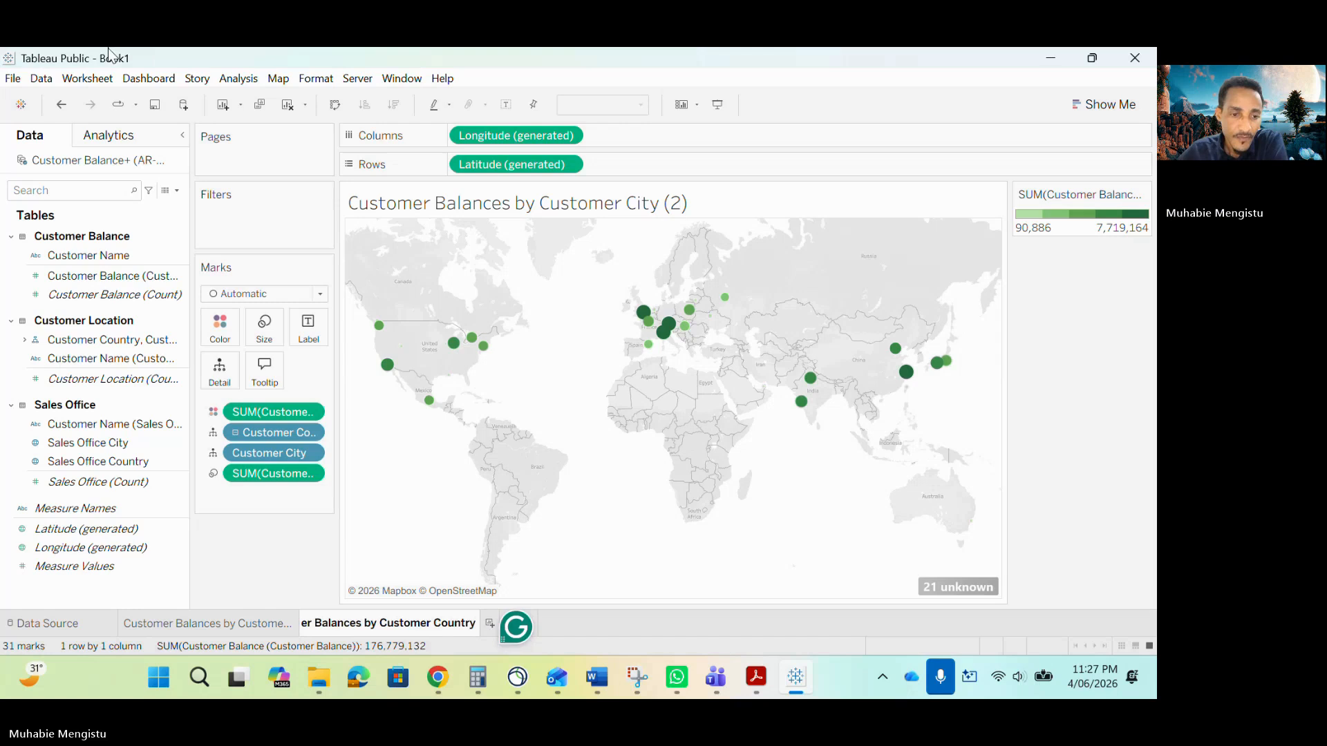
# Remove Customer City from the Marks card so the map shows one mark per customer country.
pyautogui.click(243, 520)
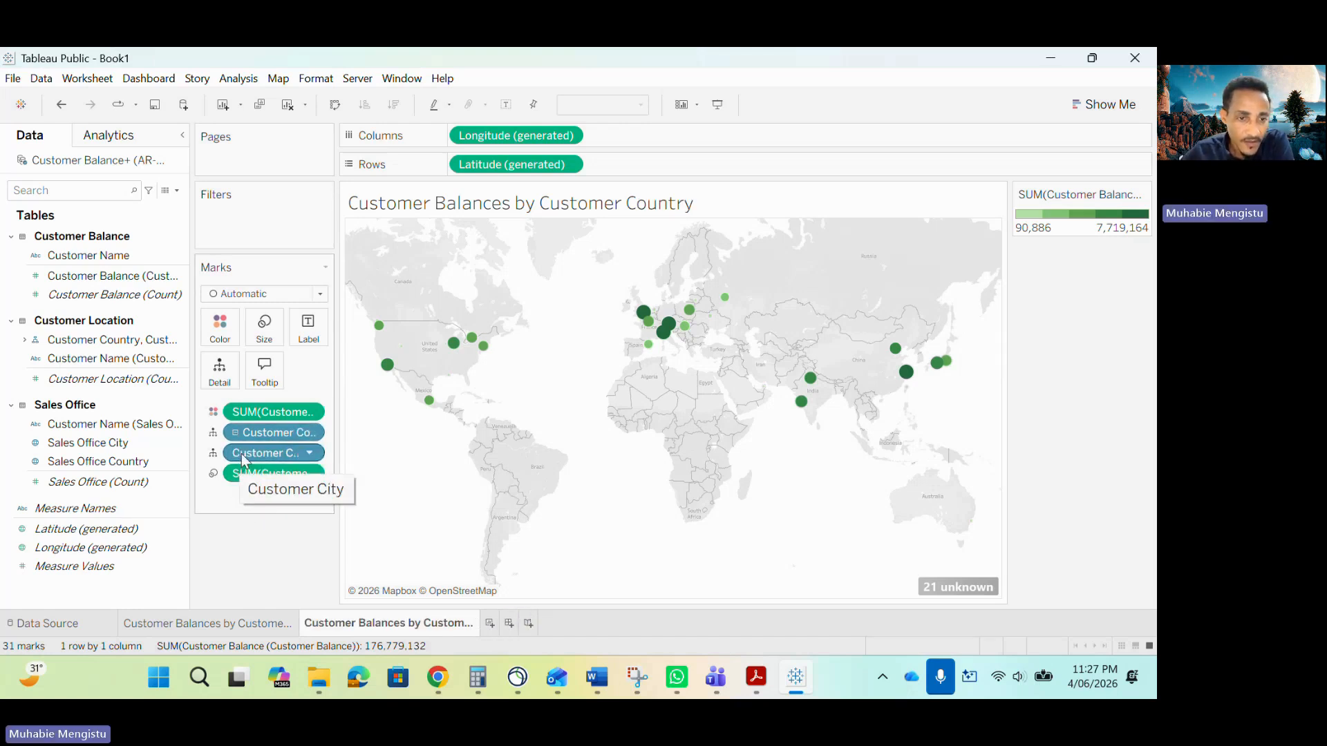
pyautogui.moveTo(244, 460); pyautogui.dragTo(142, 594)
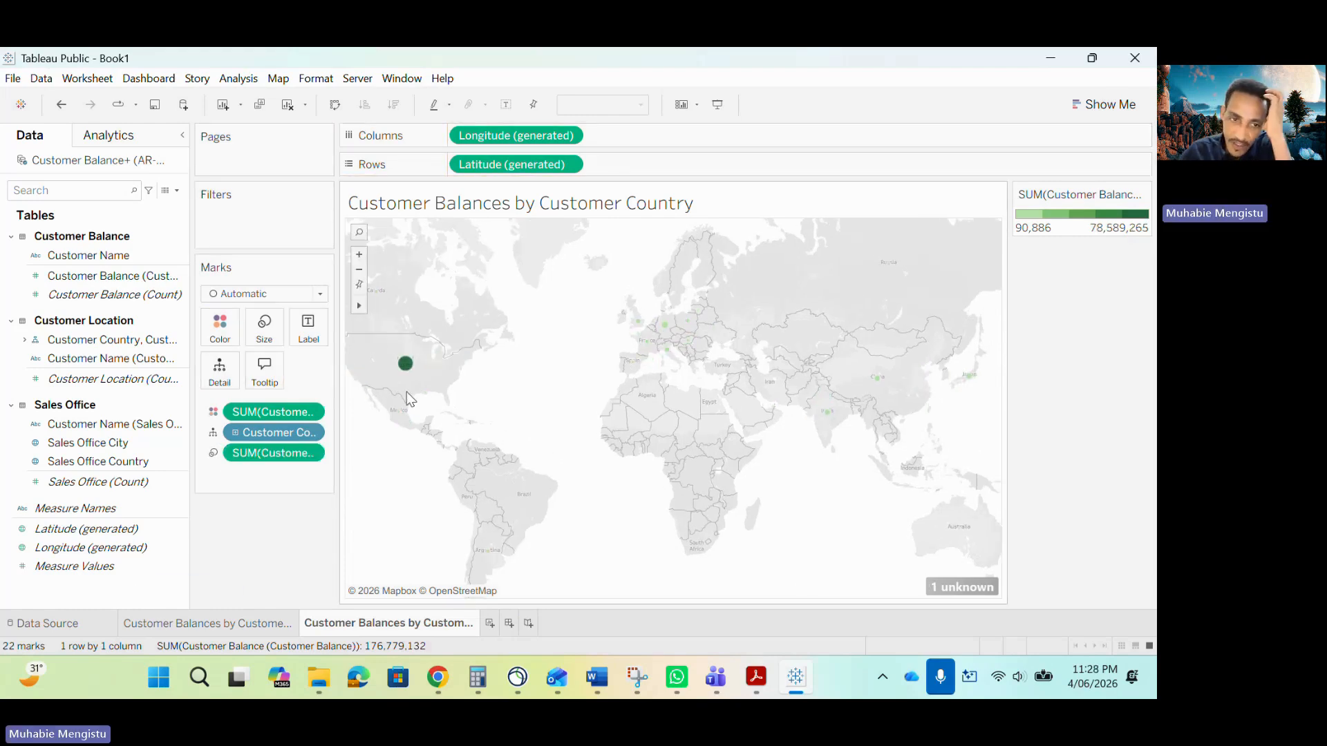
pyautogui.moveTo(405, 375)
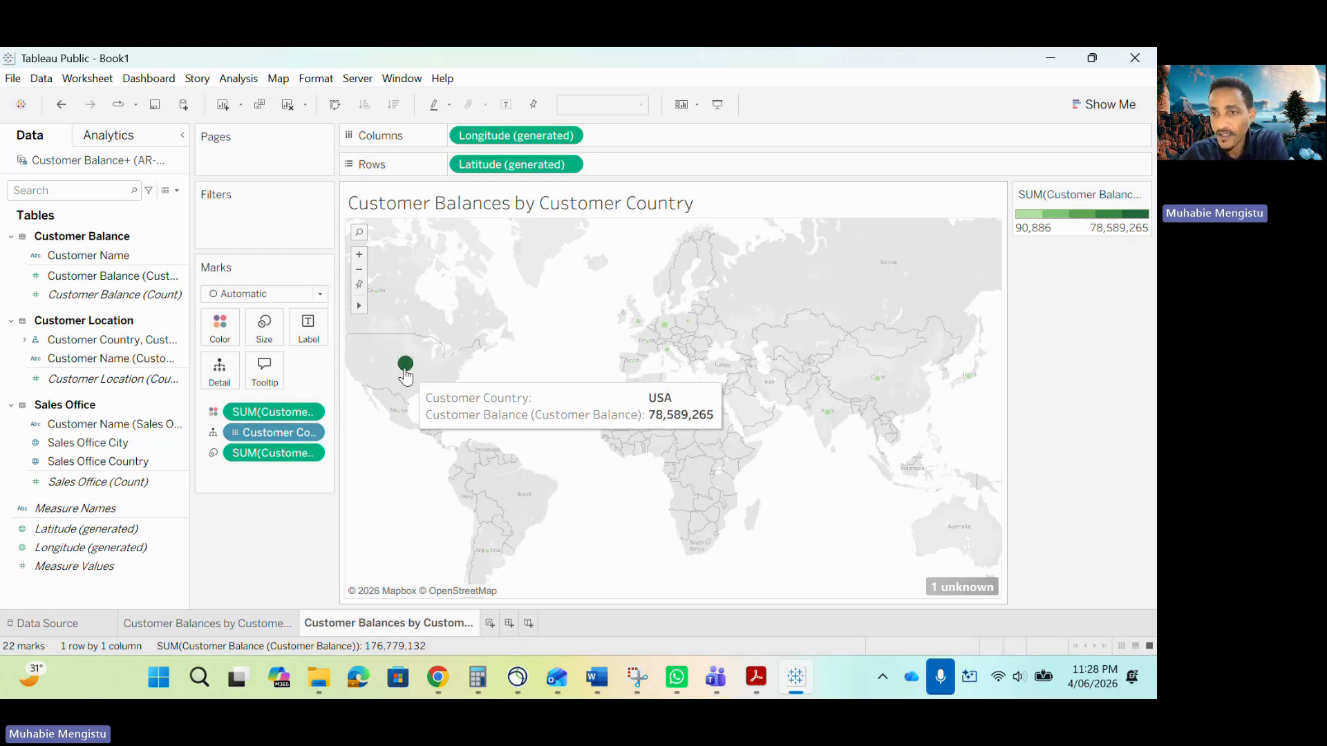
# Convert the country view to a packed bubble chart with Show Me and return to the sample report.
pyautogui.click(1077, 109)
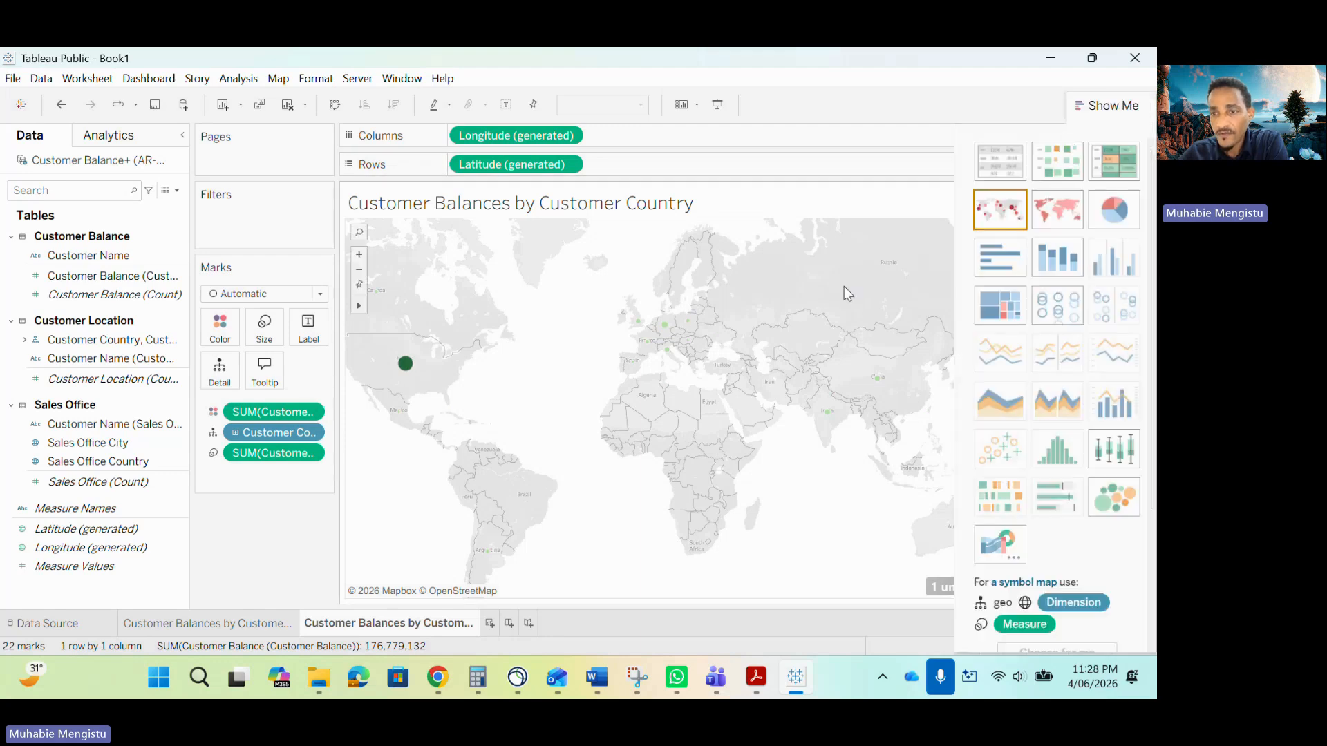
pyautogui.click(1115, 497)
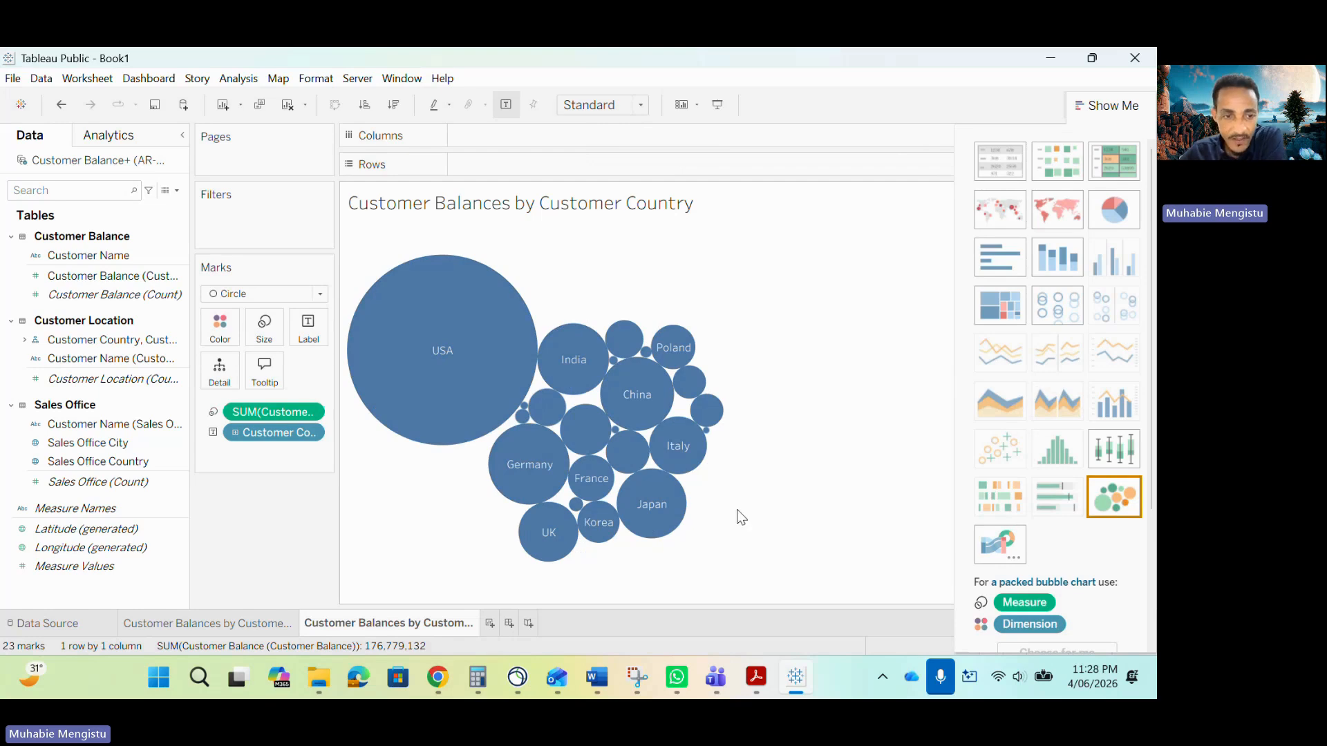
pyautogui.click(756, 678)
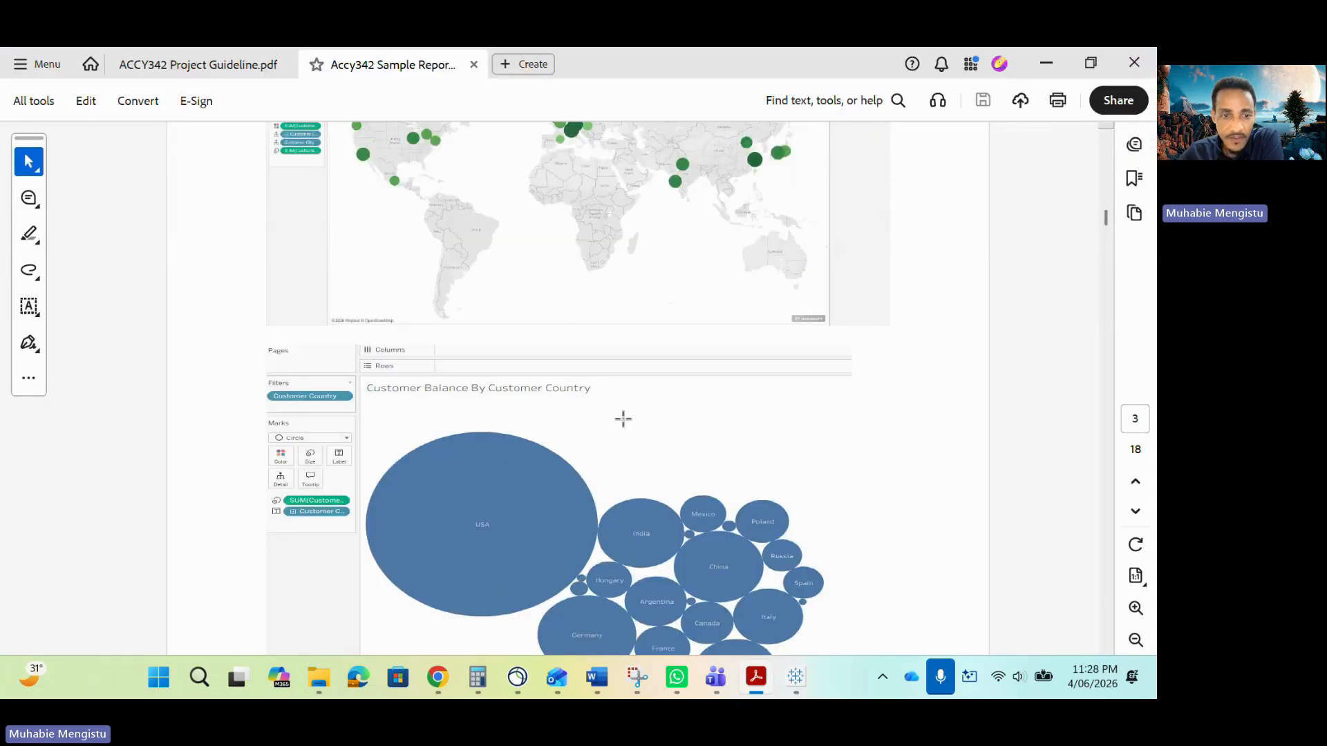
# Scroll the sample report to the Customer City–Sales Office relationships section.
pyautogui.scroll(-3, 454, 451)
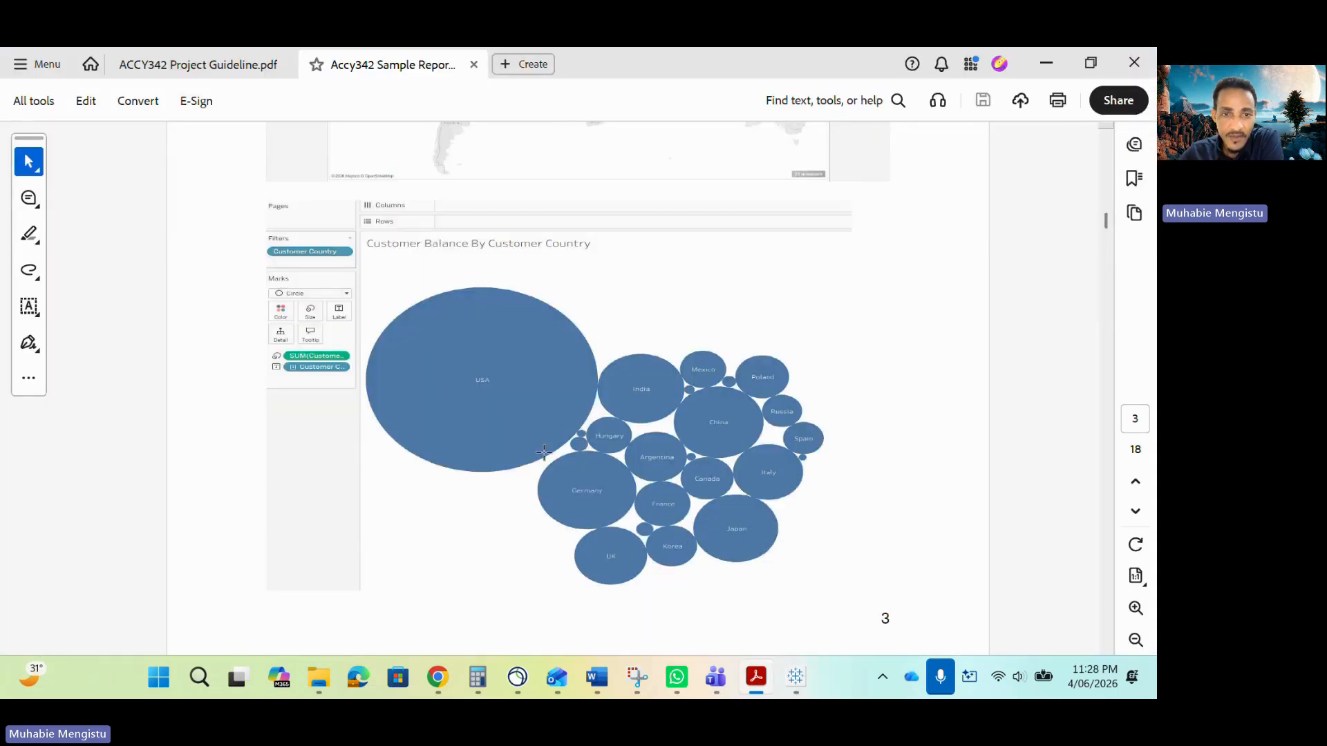
pyautogui.scroll(-8, 551, 463)
pyautogui.scroll(1, 552, 461)
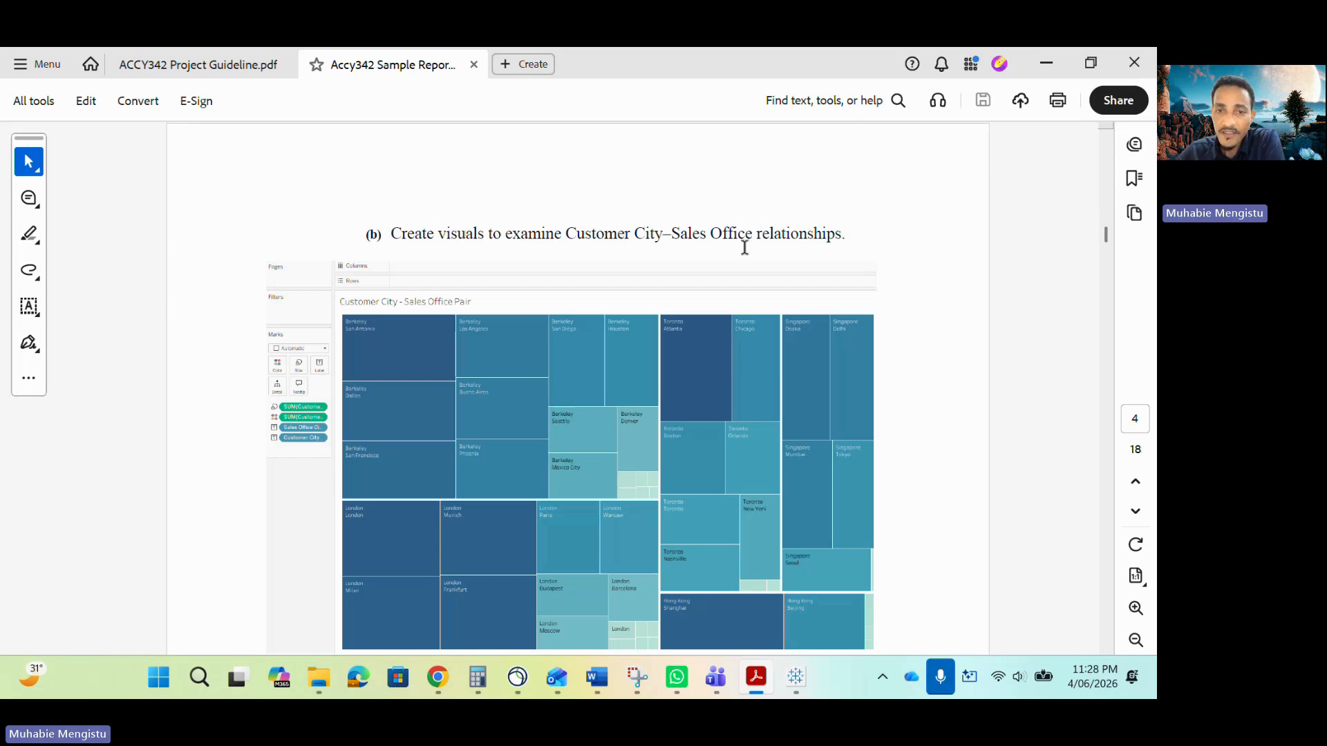
pyautogui.click(796, 678)
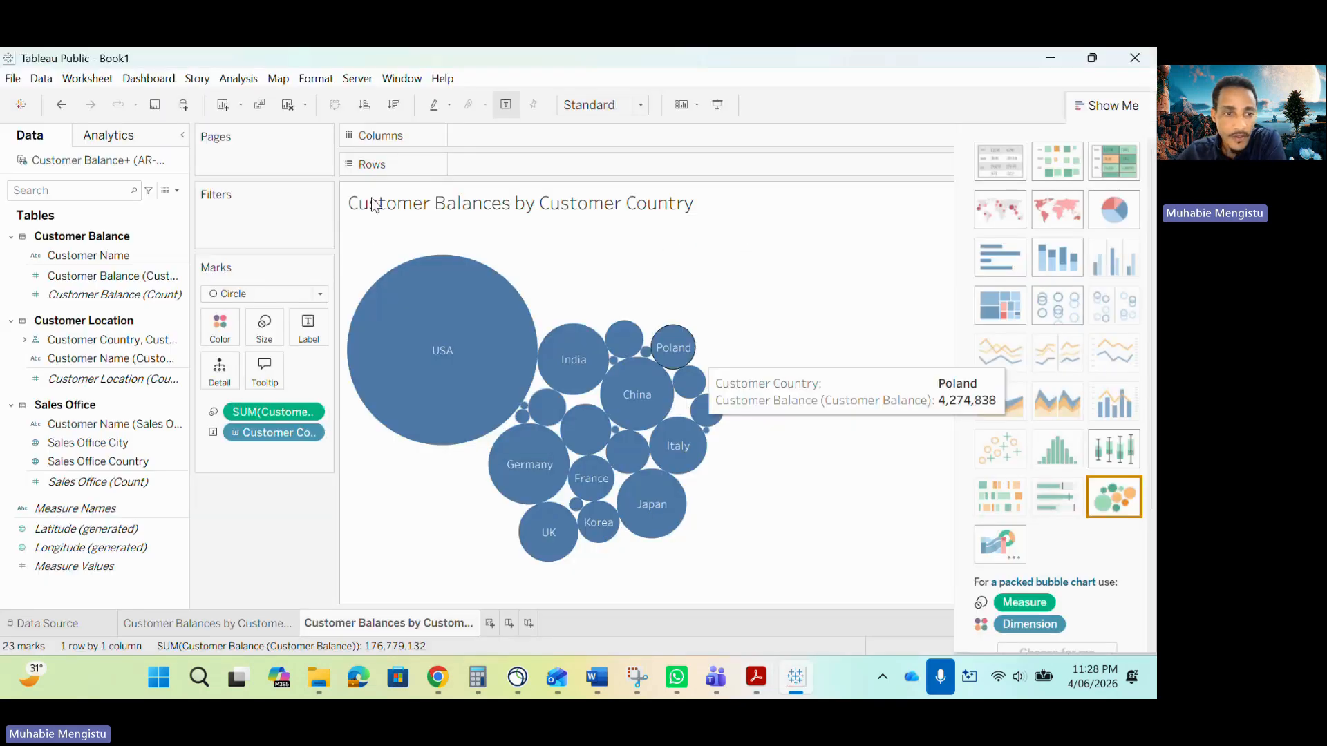
# Add a new worksheet and name it Customer City–Sales Office, copying the title from the sample report.
pyautogui.click(490, 623)
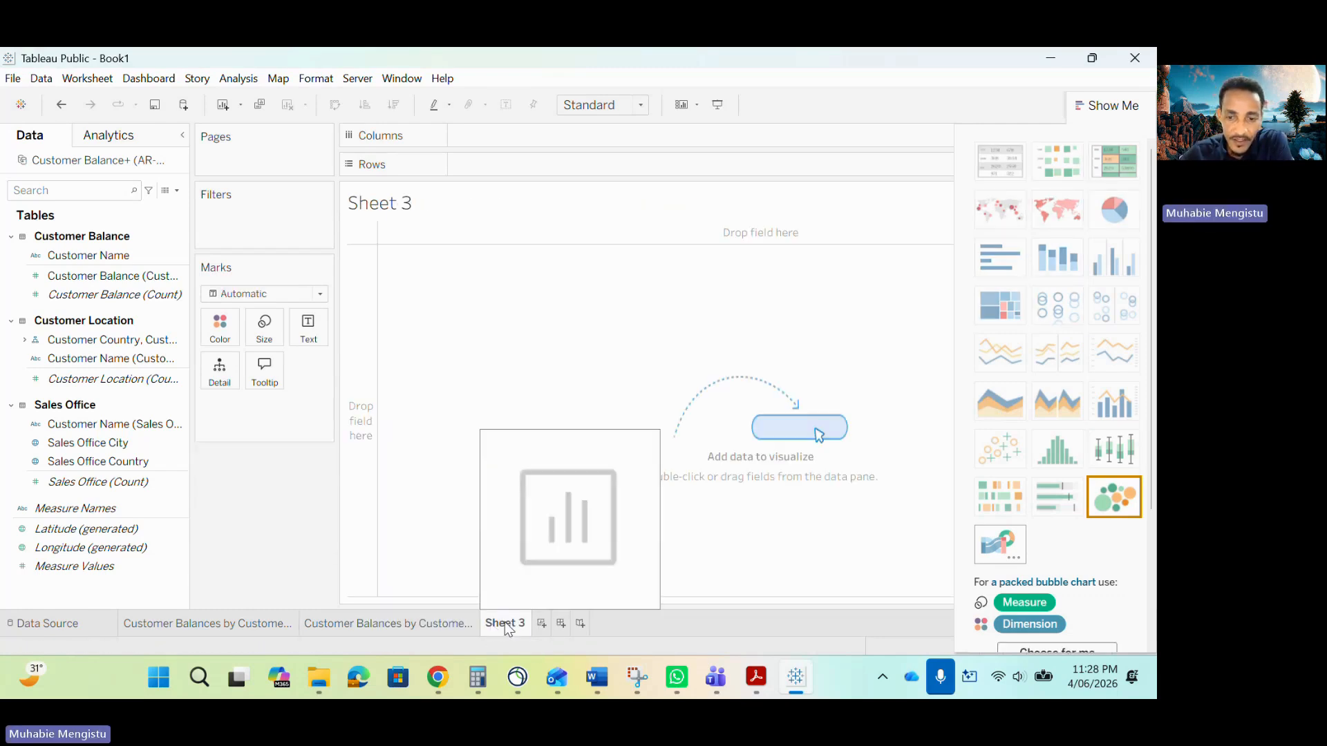
pyautogui.hotkey('alt', 'Tab')
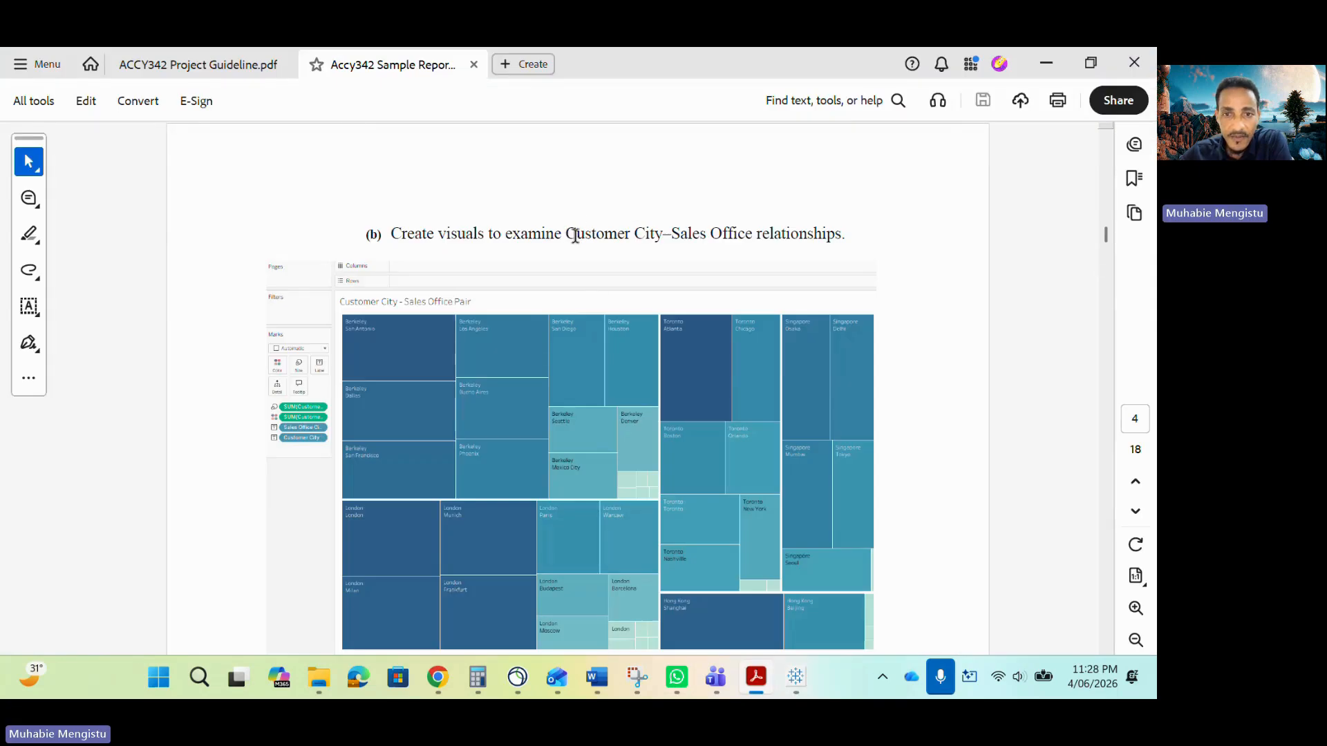
pyautogui.moveTo(566, 235); pyautogui.dragTo(752, 235)
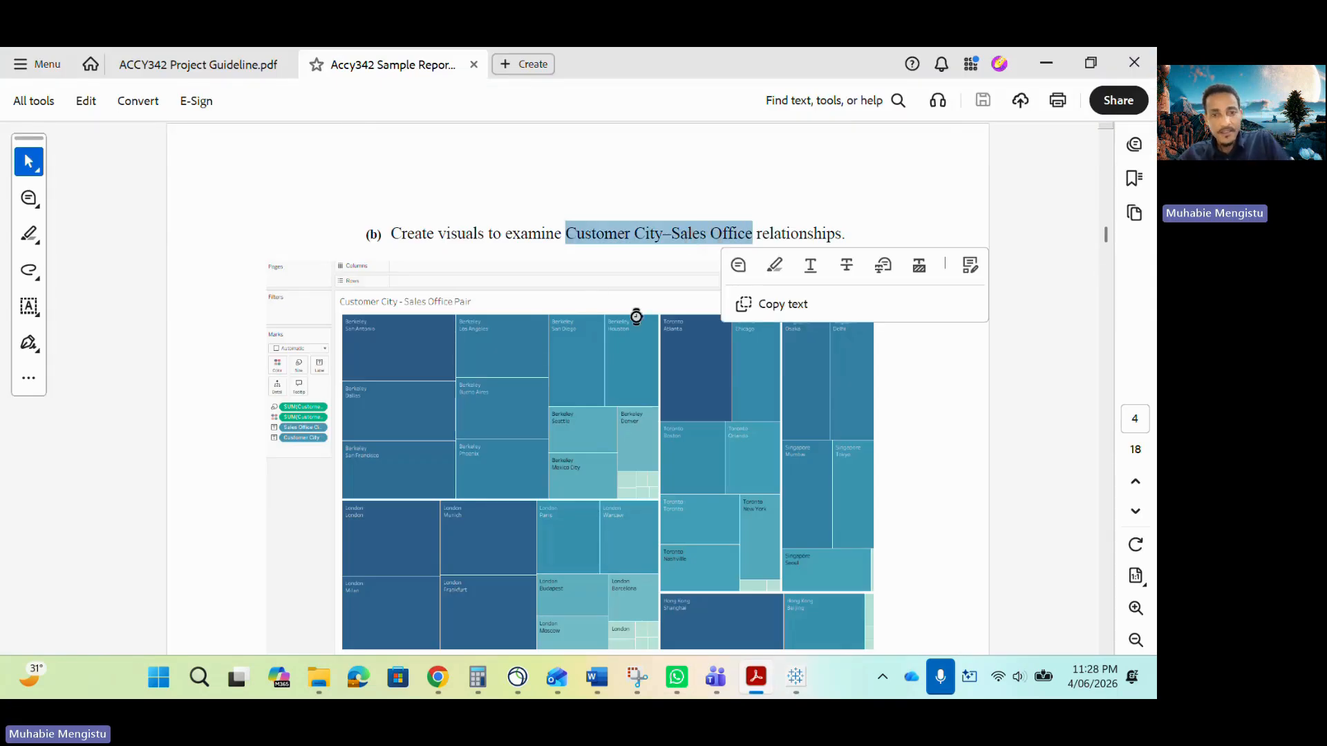
pyautogui.hotkey('ctrl', 'c')
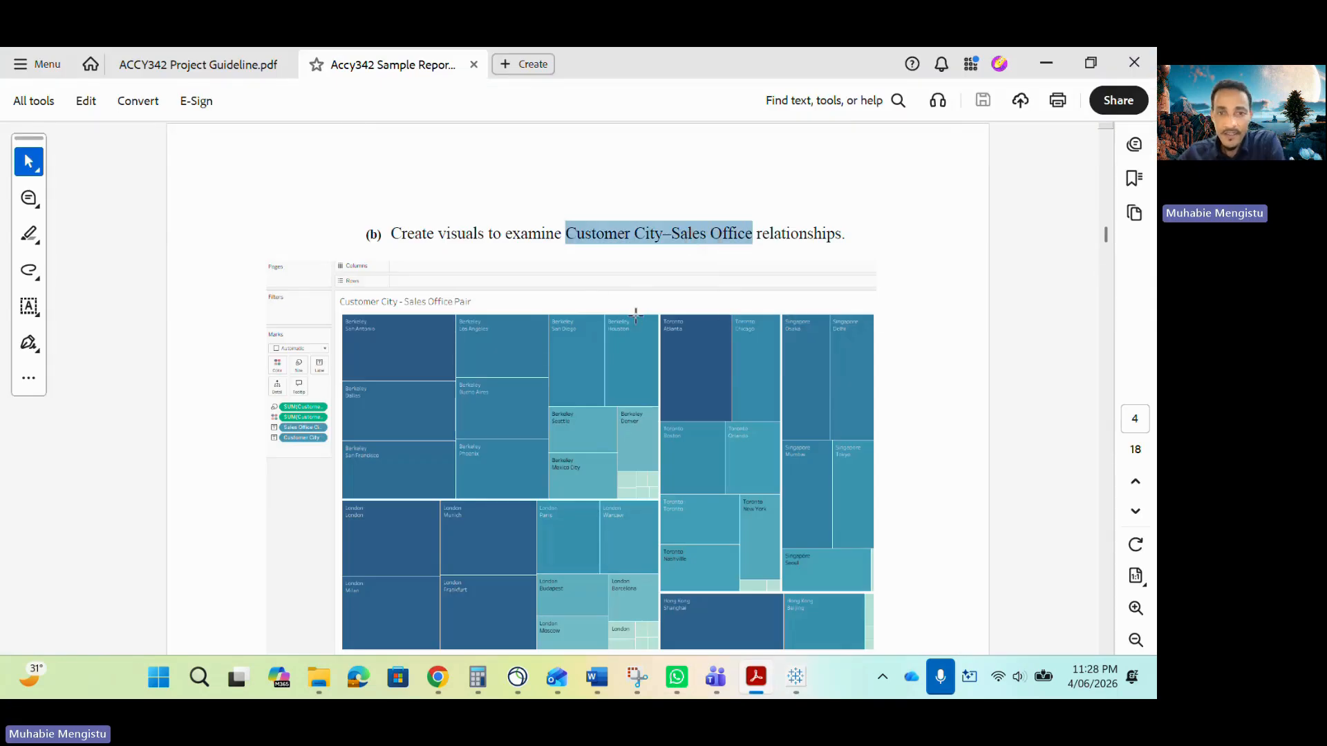
pyautogui.click(796, 677)
pyautogui.doubleClick(503, 623)
pyautogui.hotkey('ctrl', 'v')
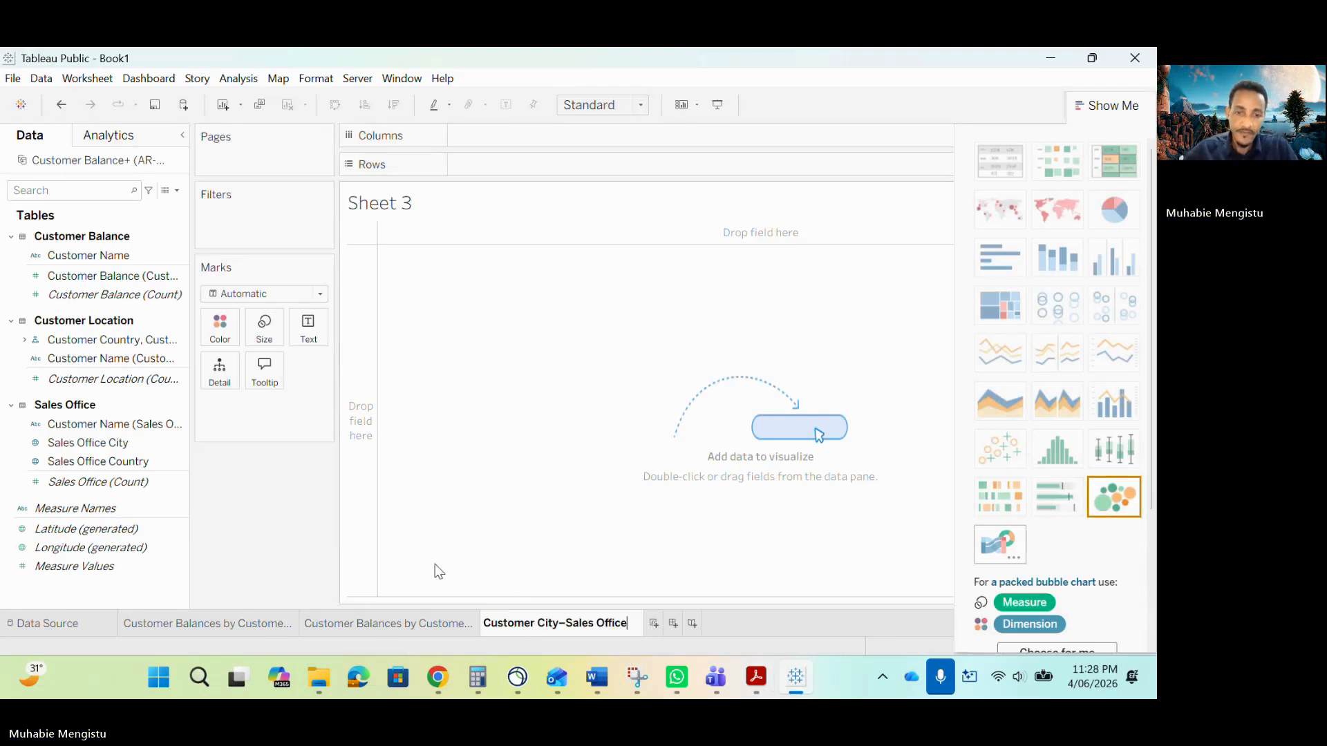
pyautogui.press('Return')
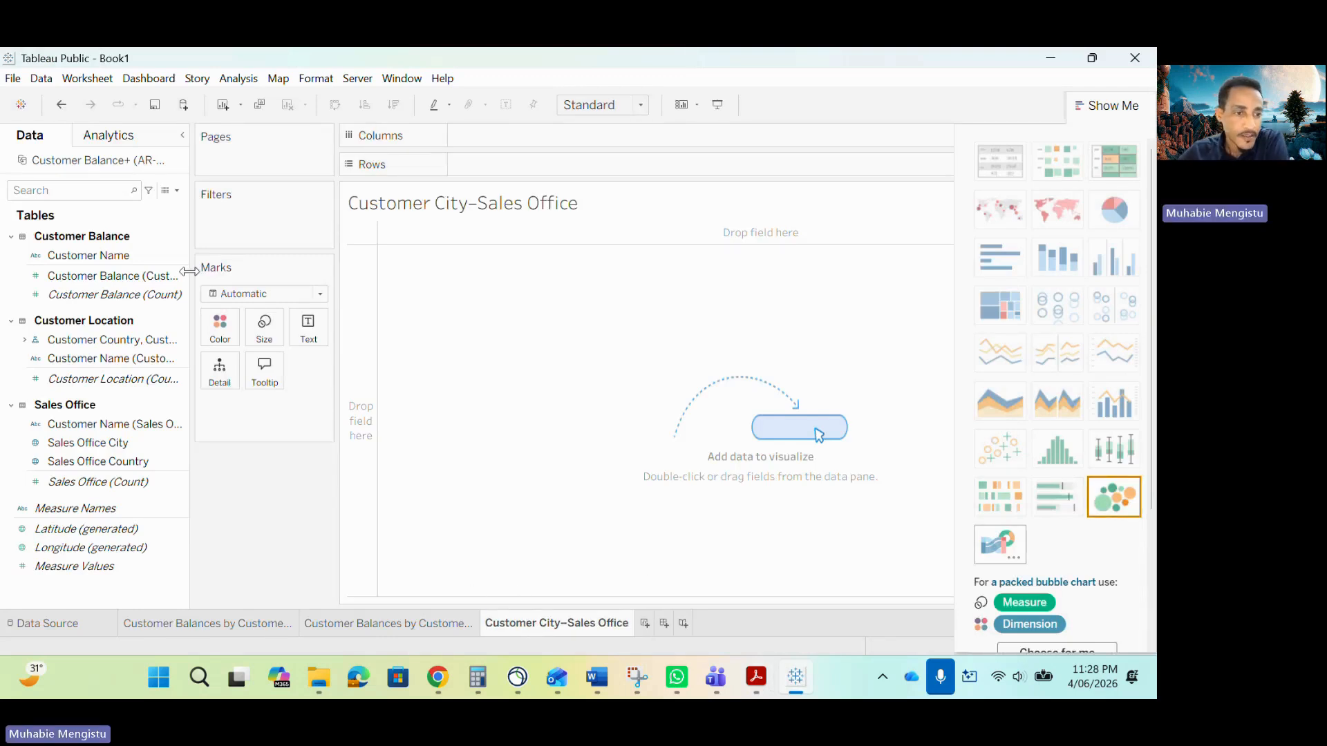
# Place SUM of Customer Balance on Rows and Customer Country on Columns.
pyautogui.click(103, 443)
pyautogui.click(134, 363)
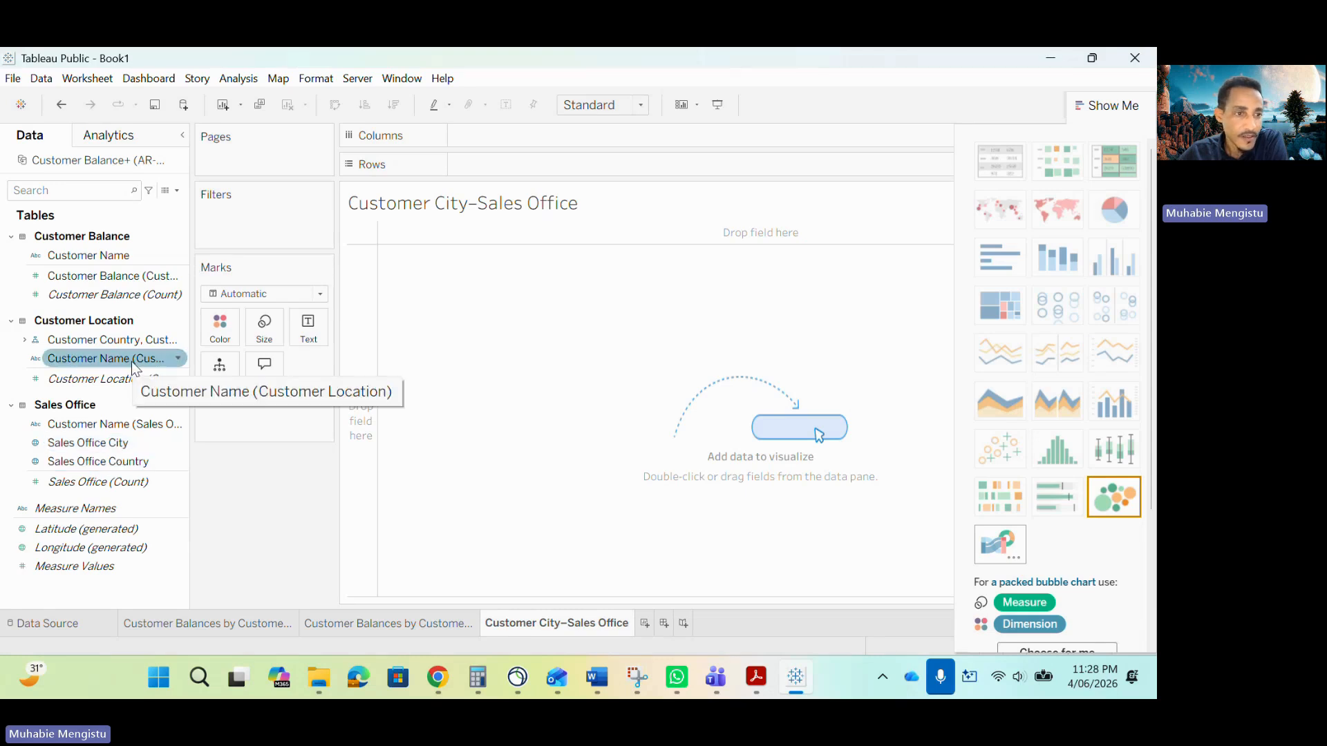
pyautogui.click(114, 277)
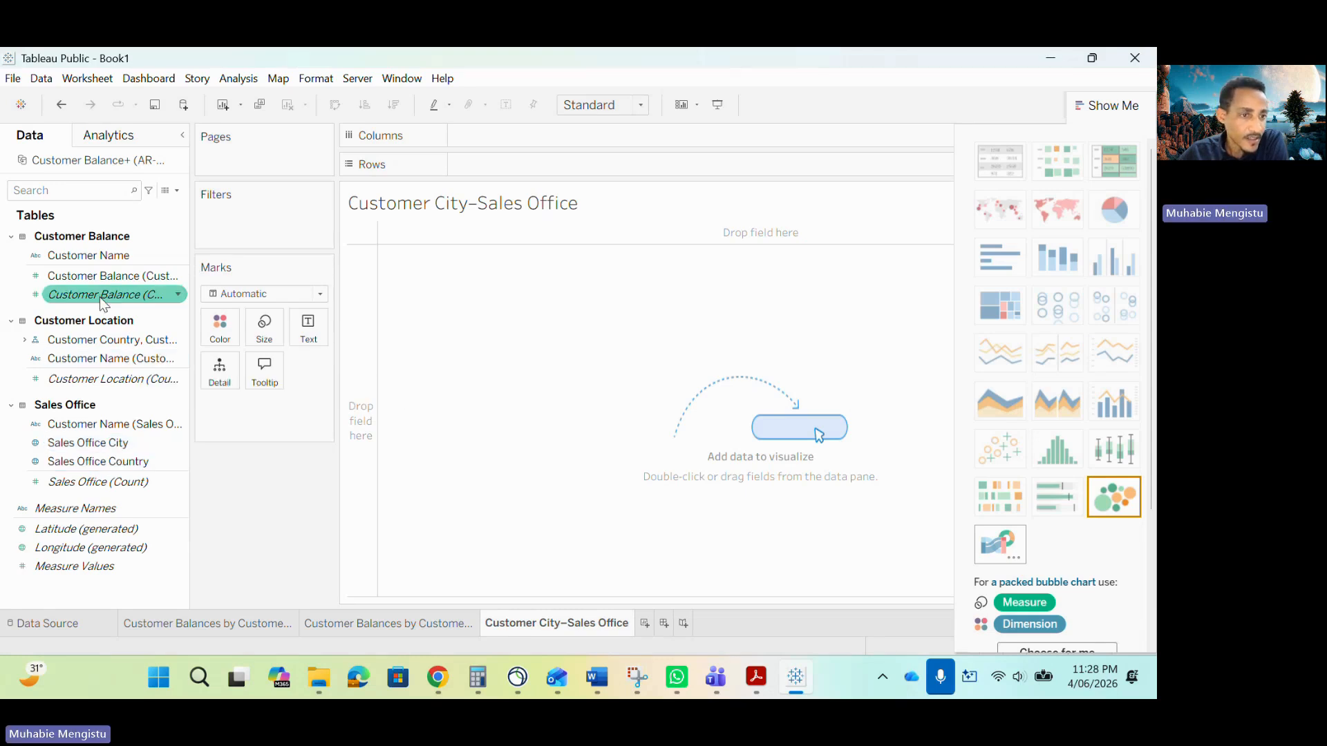
pyautogui.moveTo(88, 279); pyautogui.dragTo(504, 173)
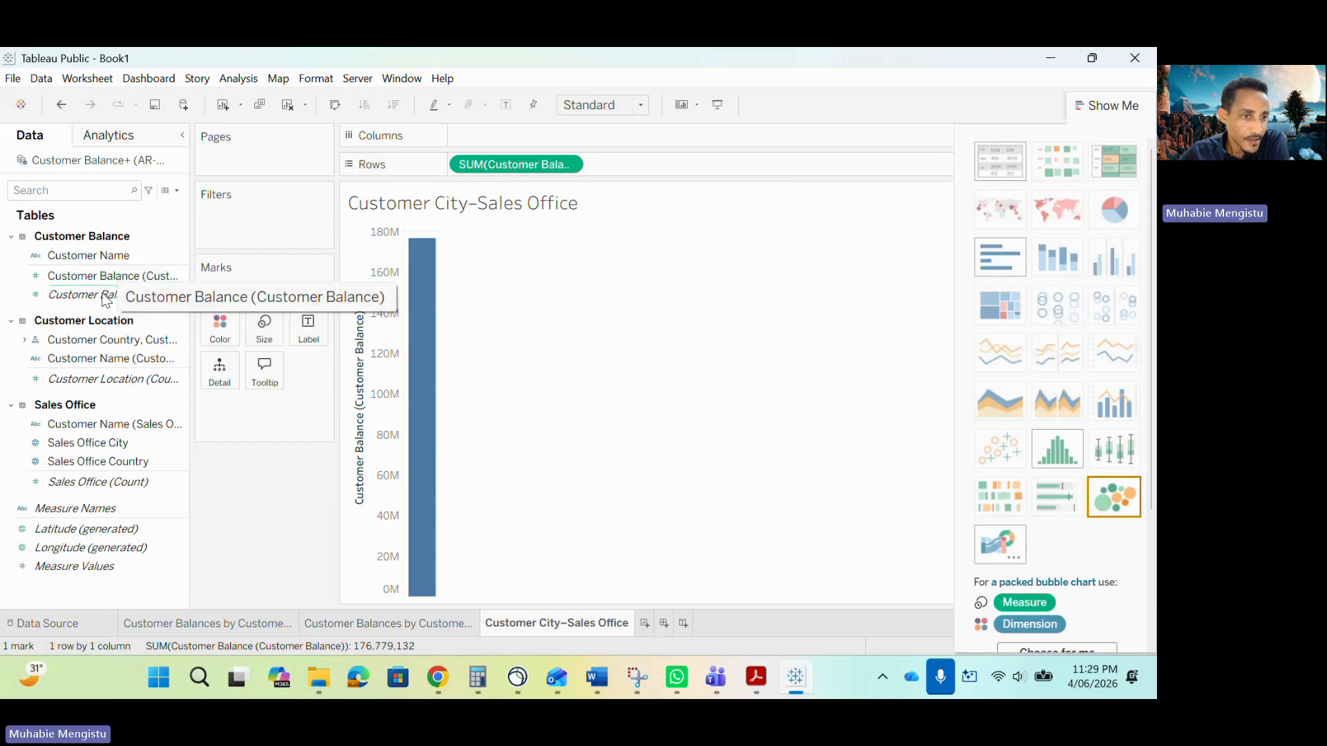
pyautogui.moveTo(114, 344); pyautogui.dragTo(579, 138)
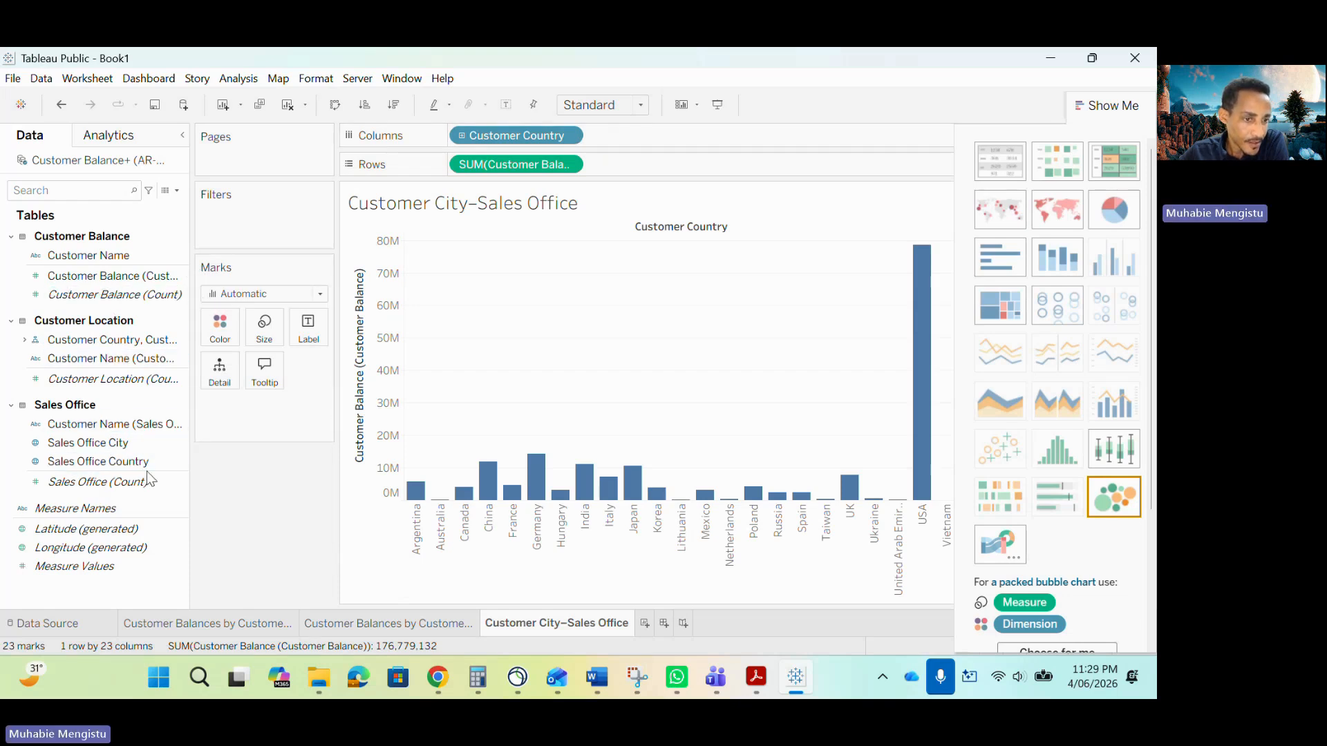
# Add Sales Office City to Columns and remove Customer Country, leaving Customer City and Sales Office City.
pyautogui.moveTo(102, 445); pyautogui.dragTo(675, 143)
pyautogui.click(461, 136)
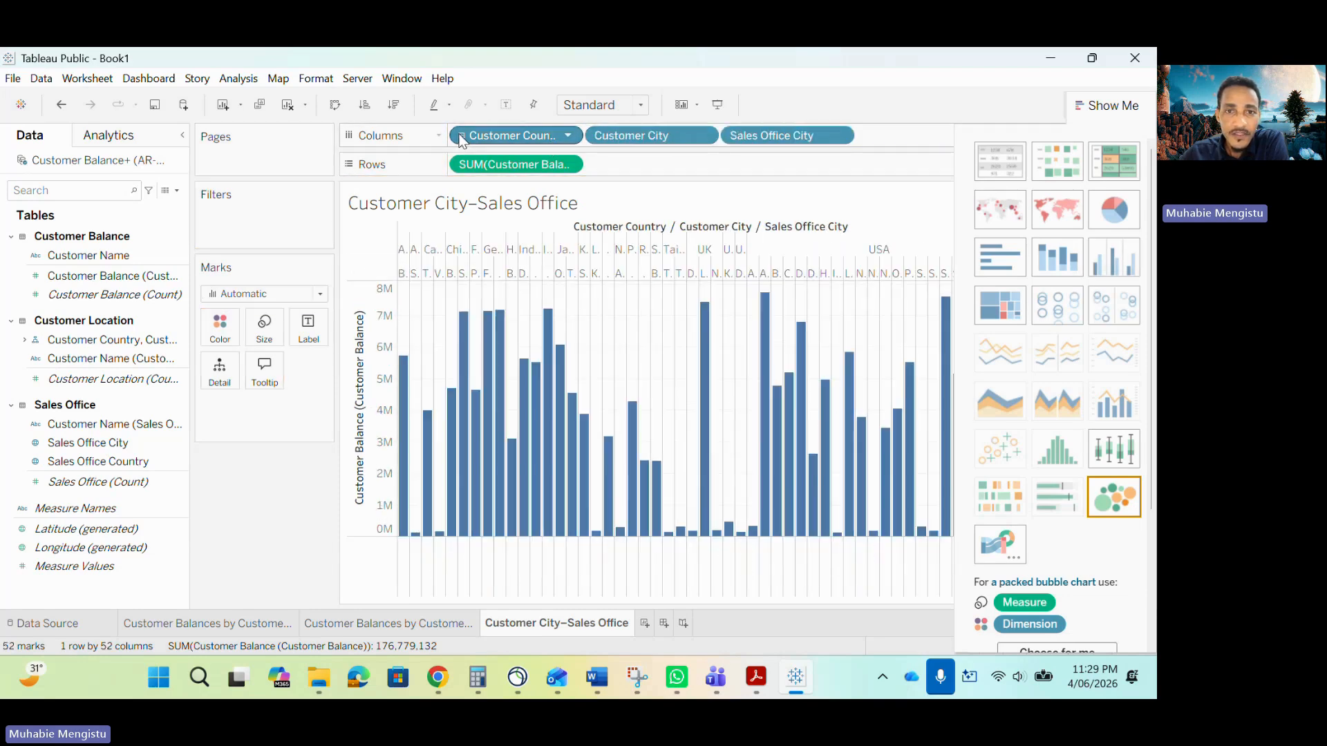
pyautogui.moveTo(498, 131); pyautogui.dragTo(255, 541)
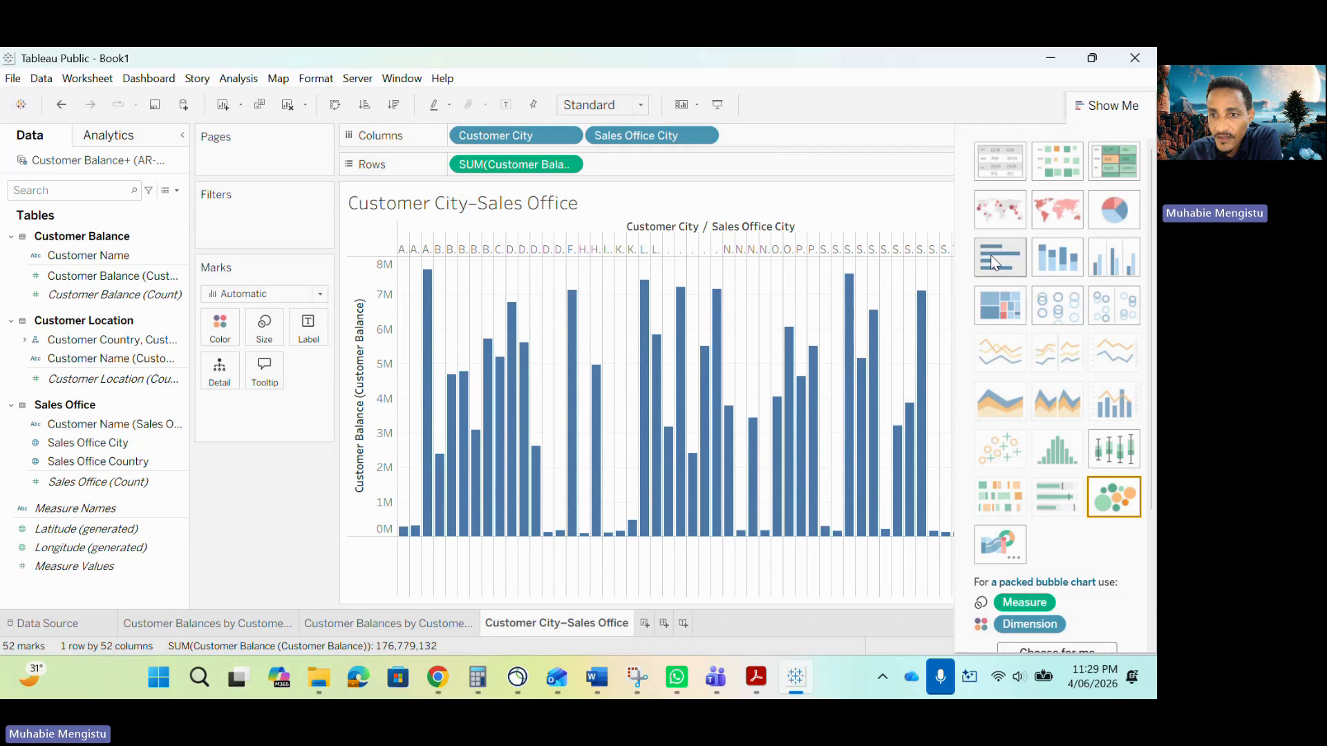
# Convert the view to a treemap with Show Me and compare it with the sample report.
pyautogui.click(997, 307)
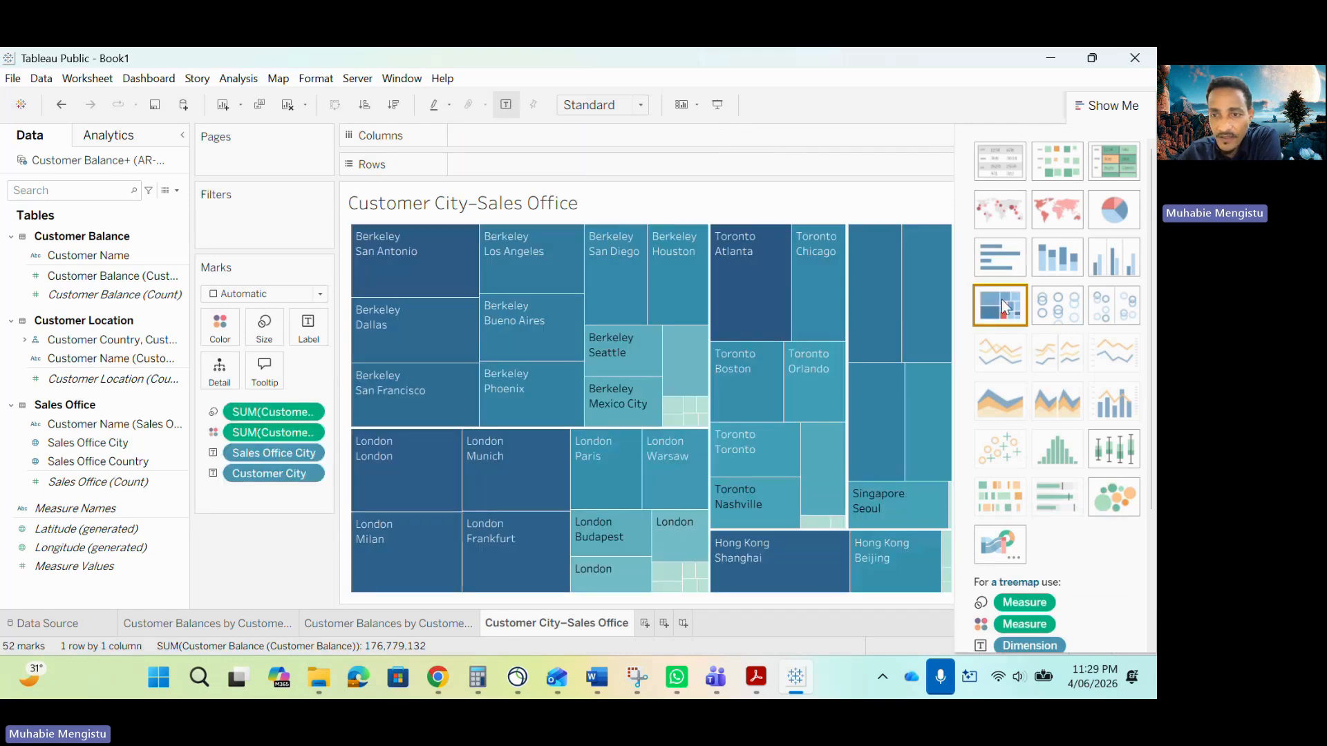
pyautogui.moveTo(642, 318)
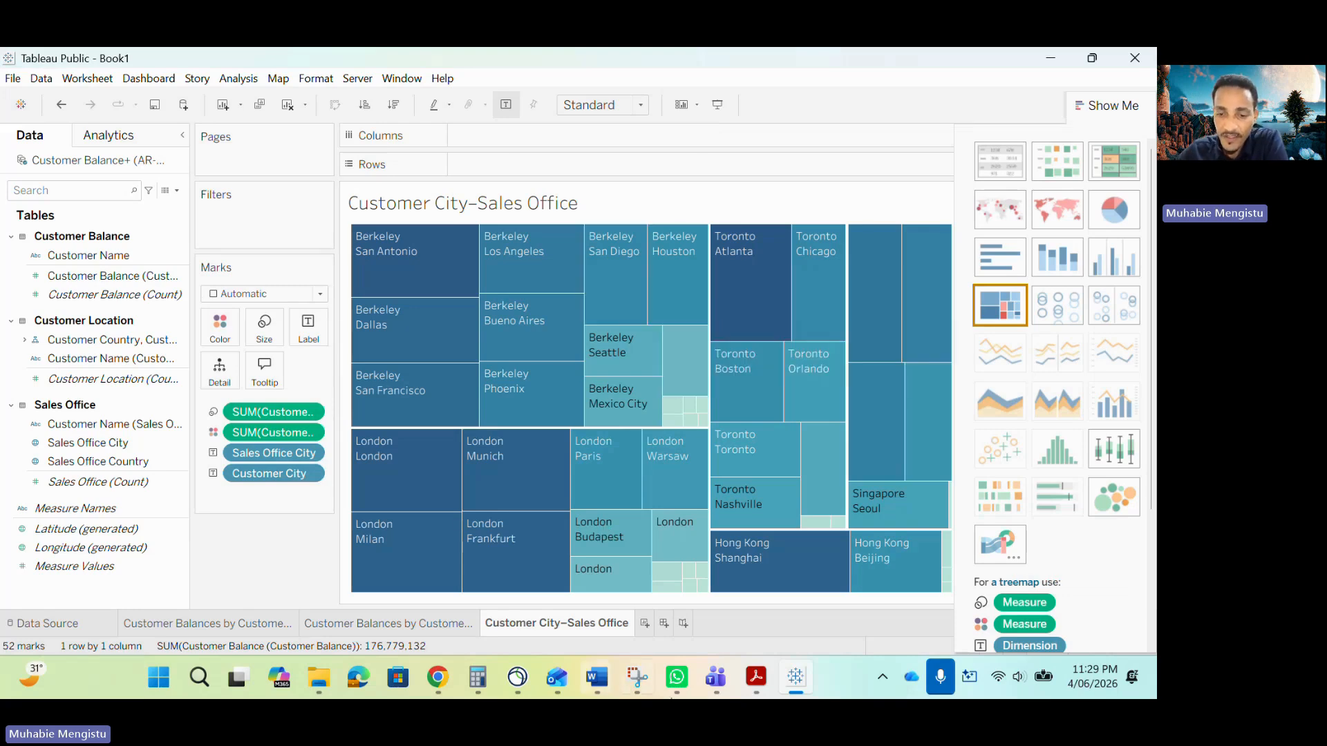
pyautogui.click(755, 680)
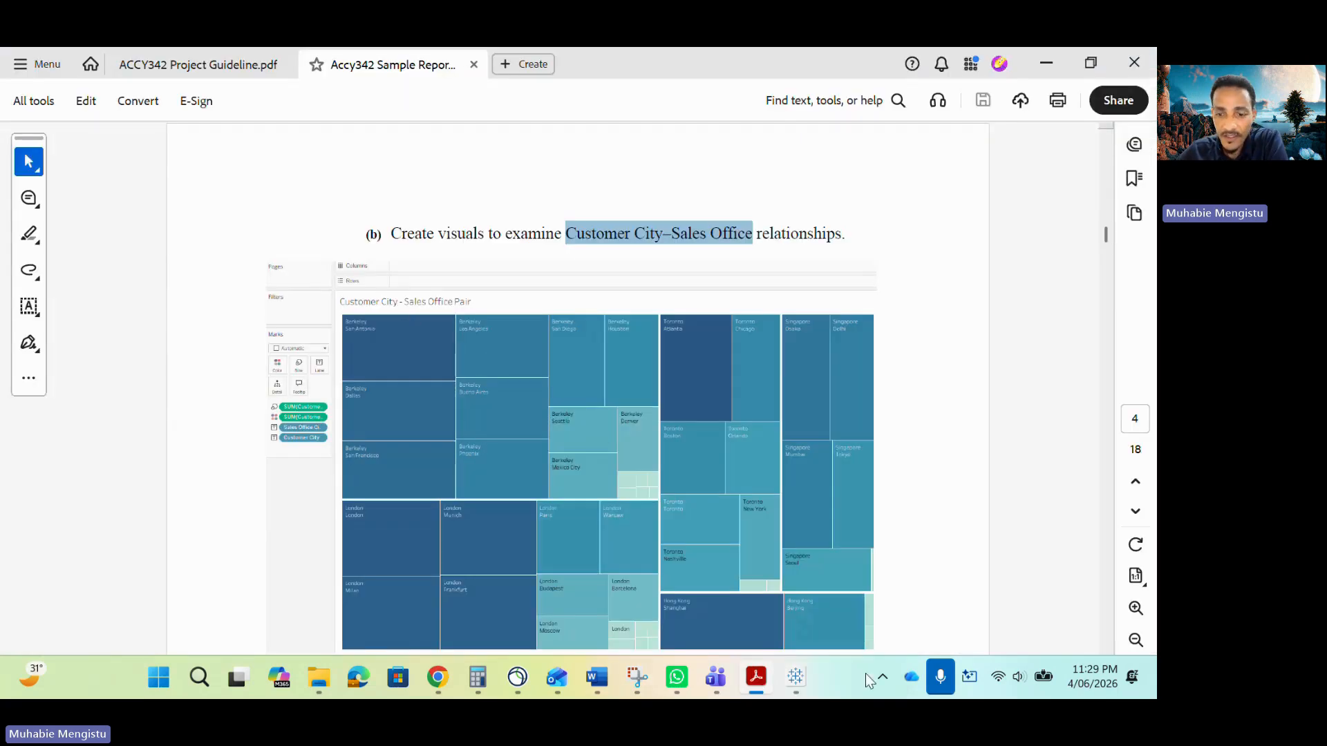
pyautogui.click(796, 677)
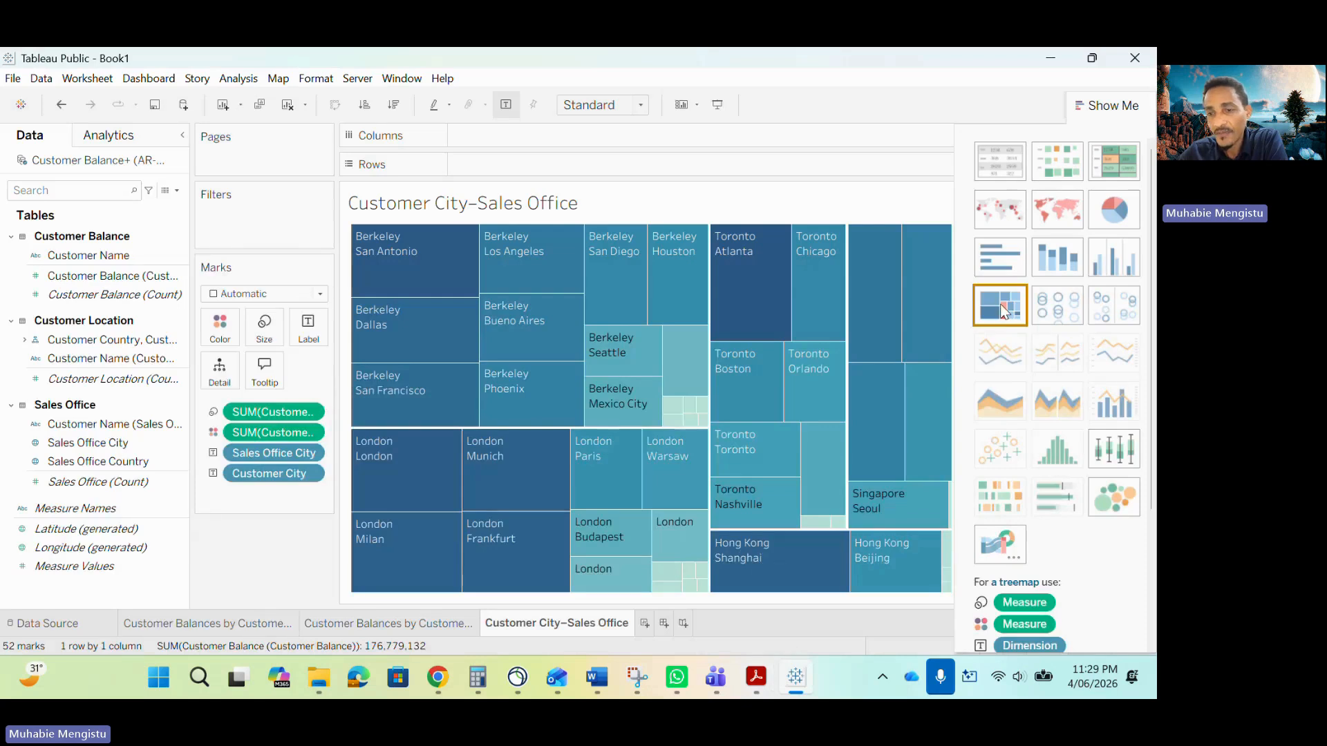
# Examine the treemap's tooltips for customer city, sales office city and balance.
pyautogui.moveTo(408, 283)
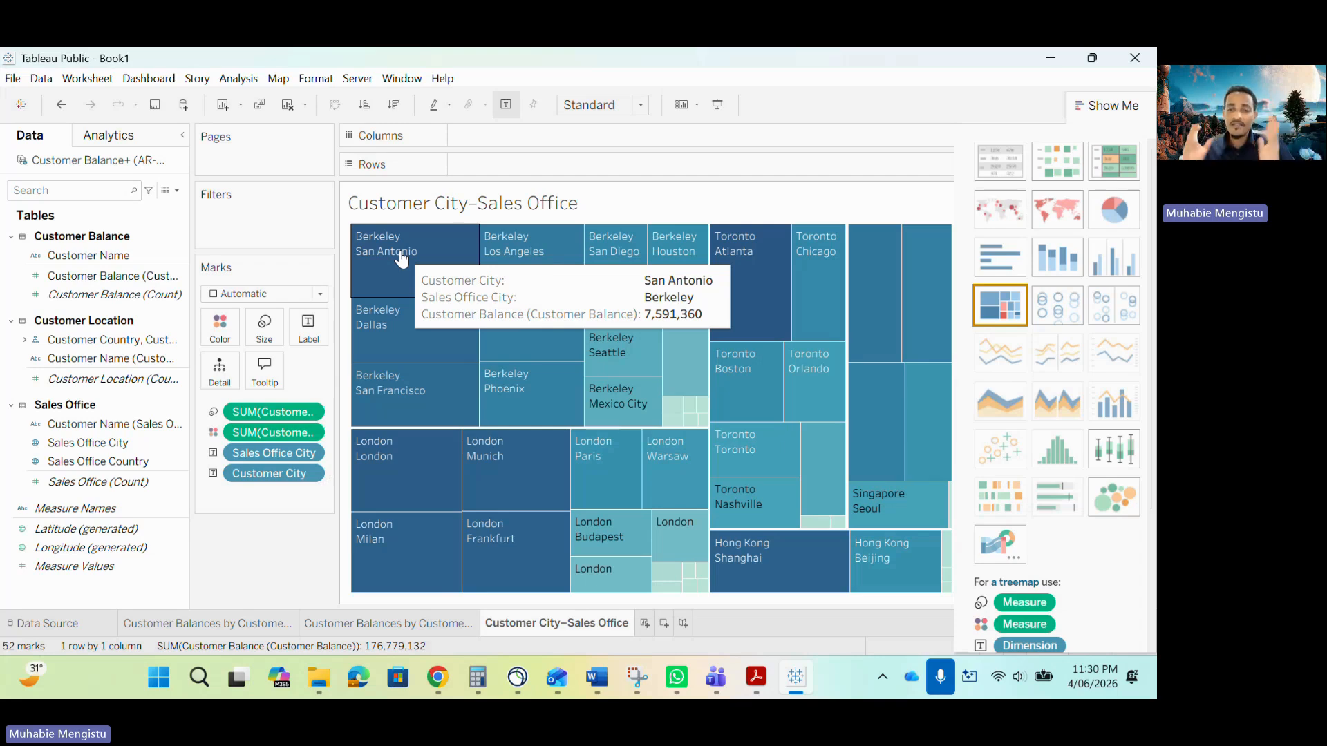
pyautogui.moveTo(875, 585)
pyautogui.moveTo(762, 595)
pyautogui.moveTo(894, 565)
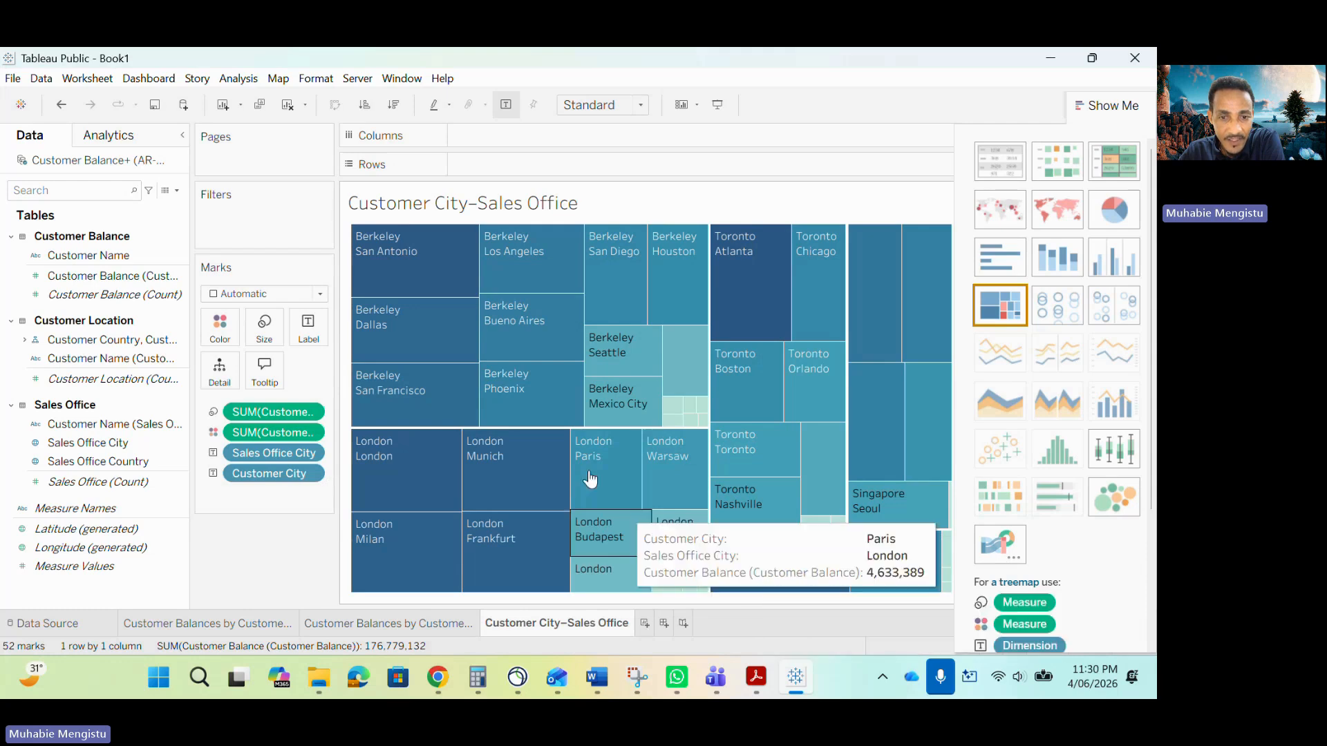
pyautogui.moveTo(583, 536)
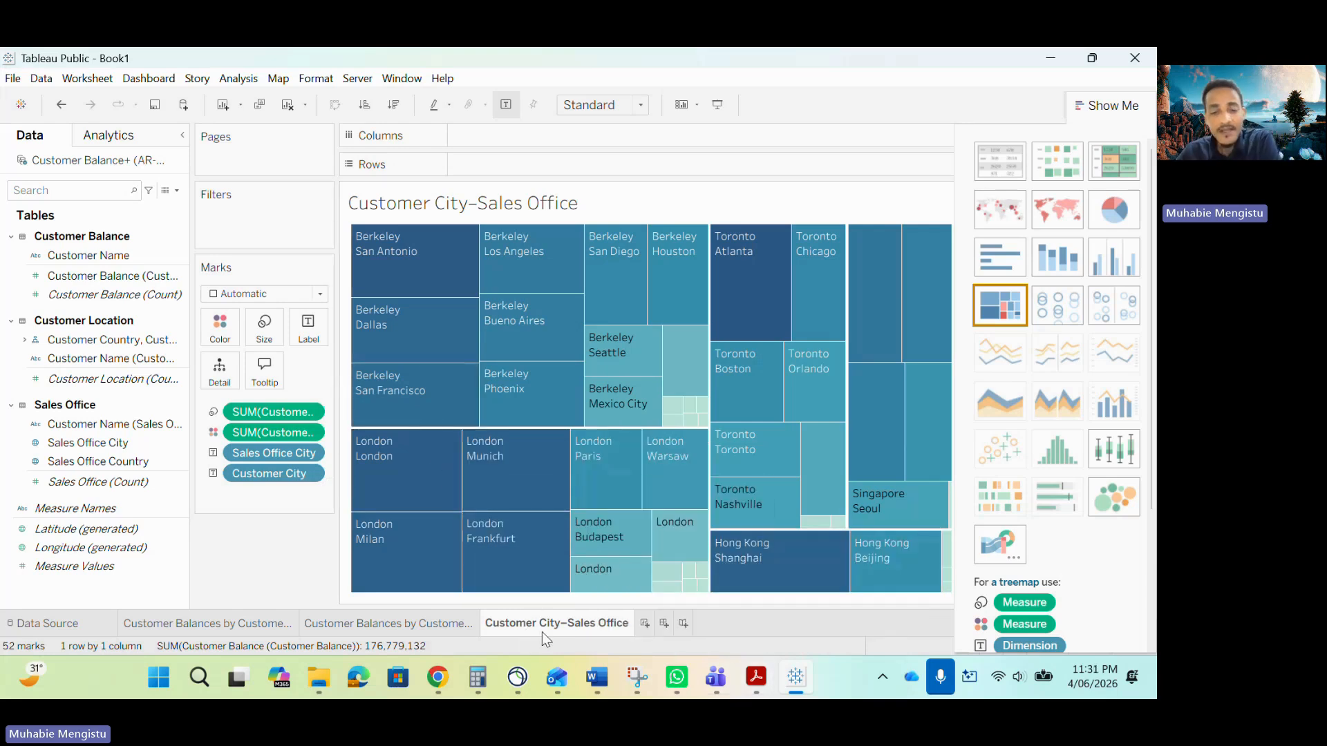
# Duplicate the Customer City–Sales Office sheet and convert the copy to a horizontal bar chart.
pyautogui.moveTo(540, 626)
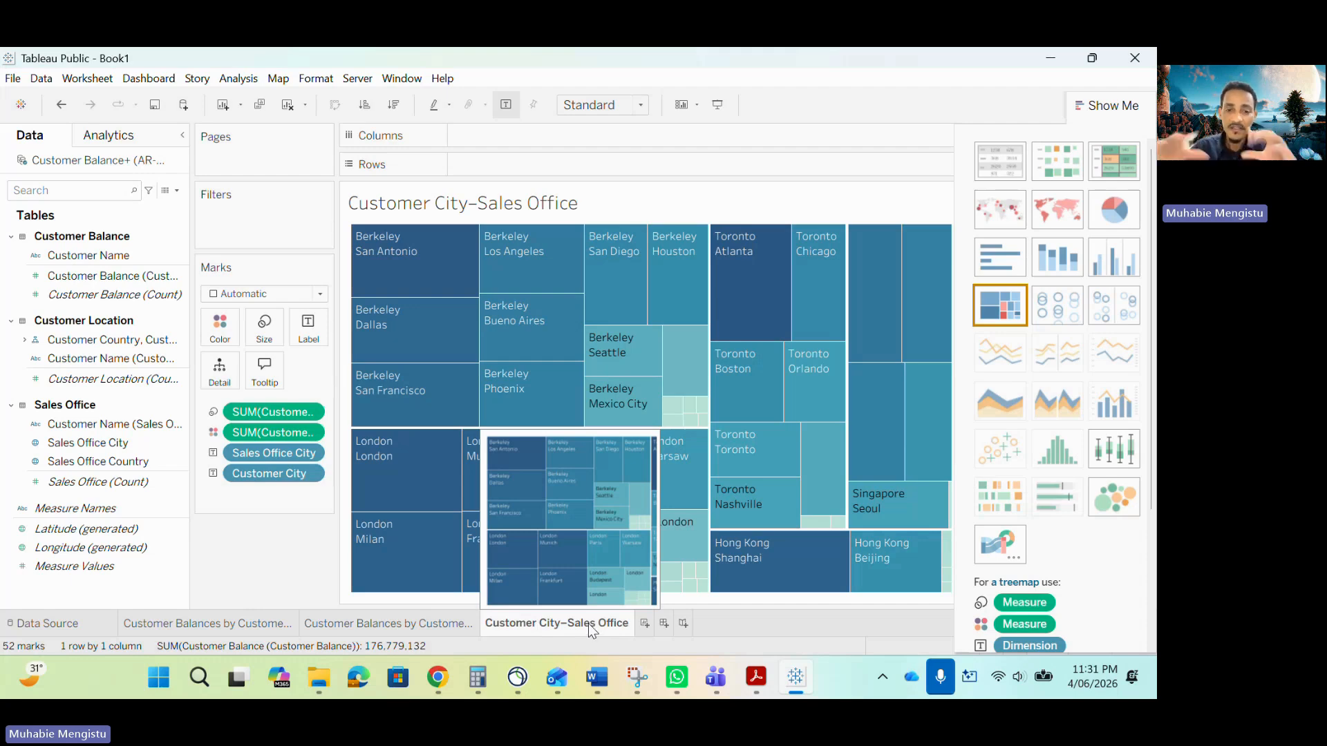
pyautogui.rightClick(589, 625)
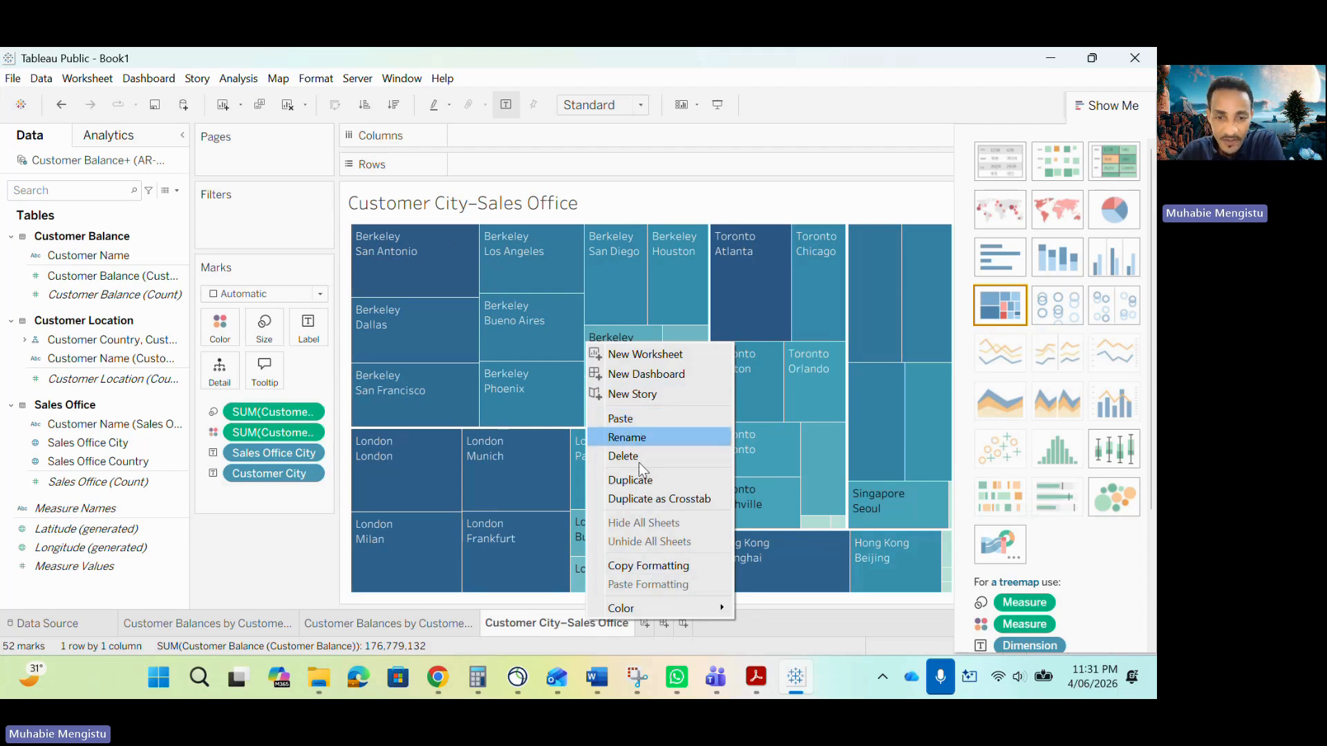
pyautogui.click(638, 482)
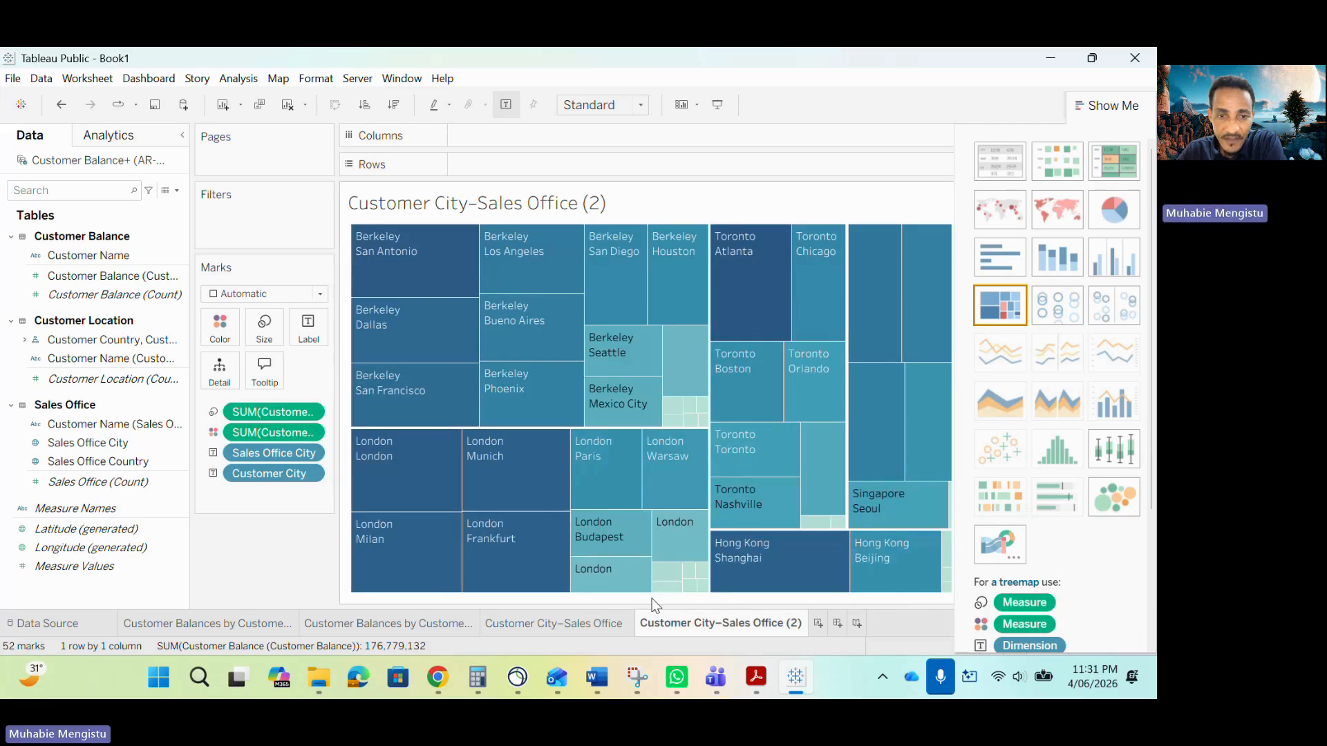
pyautogui.click(993, 259)
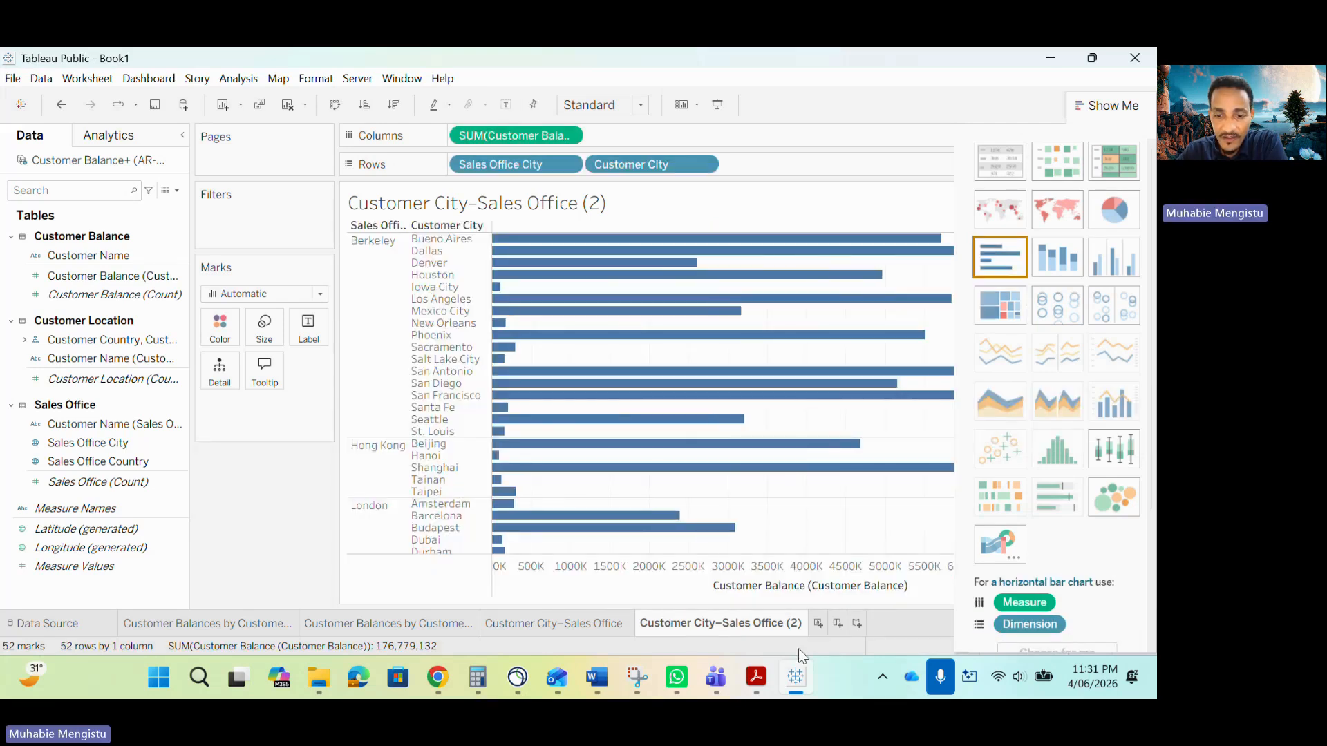
# Compare the bar chart with the Customer City–Sales Office visuals in the sample report PDF.
pyautogui.click(755, 677)
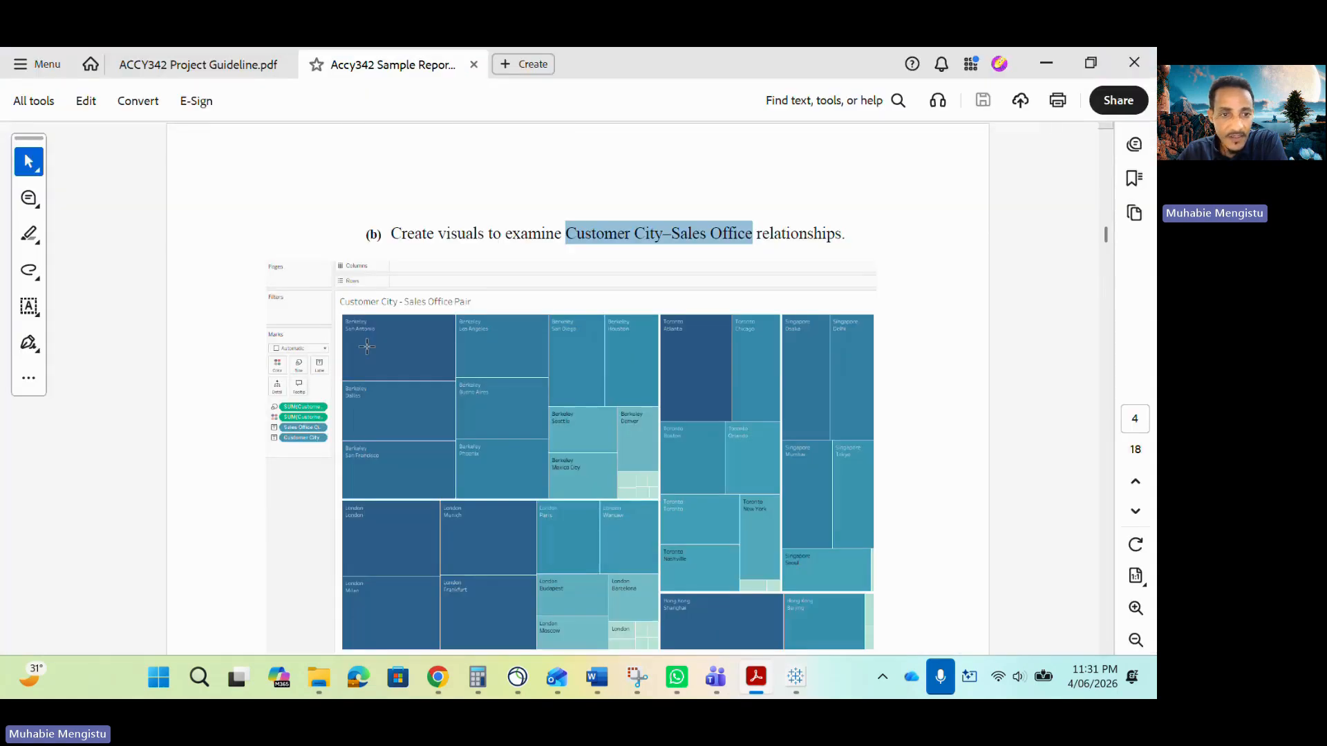
pyautogui.scroll(-1, 435, 248)
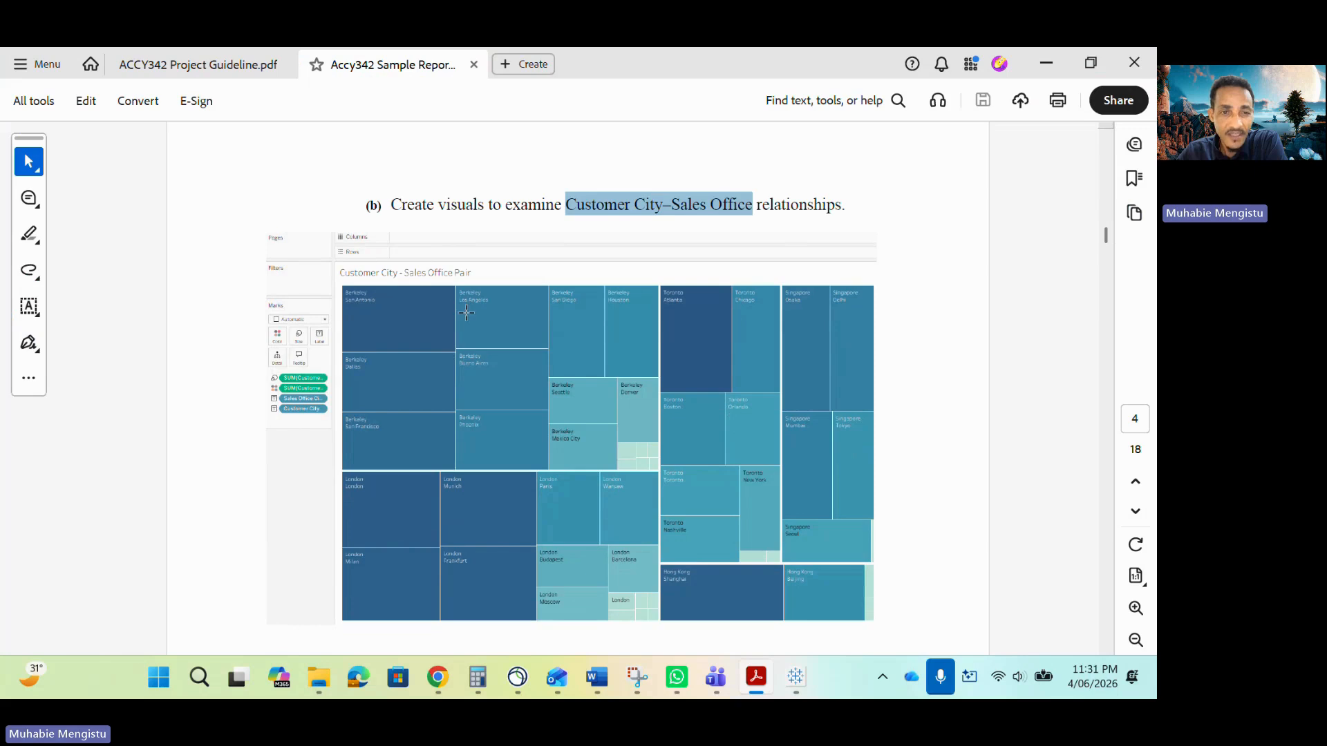
pyautogui.scroll(-3, 477, 373)
pyautogui.scroll(-1, 284, 539)
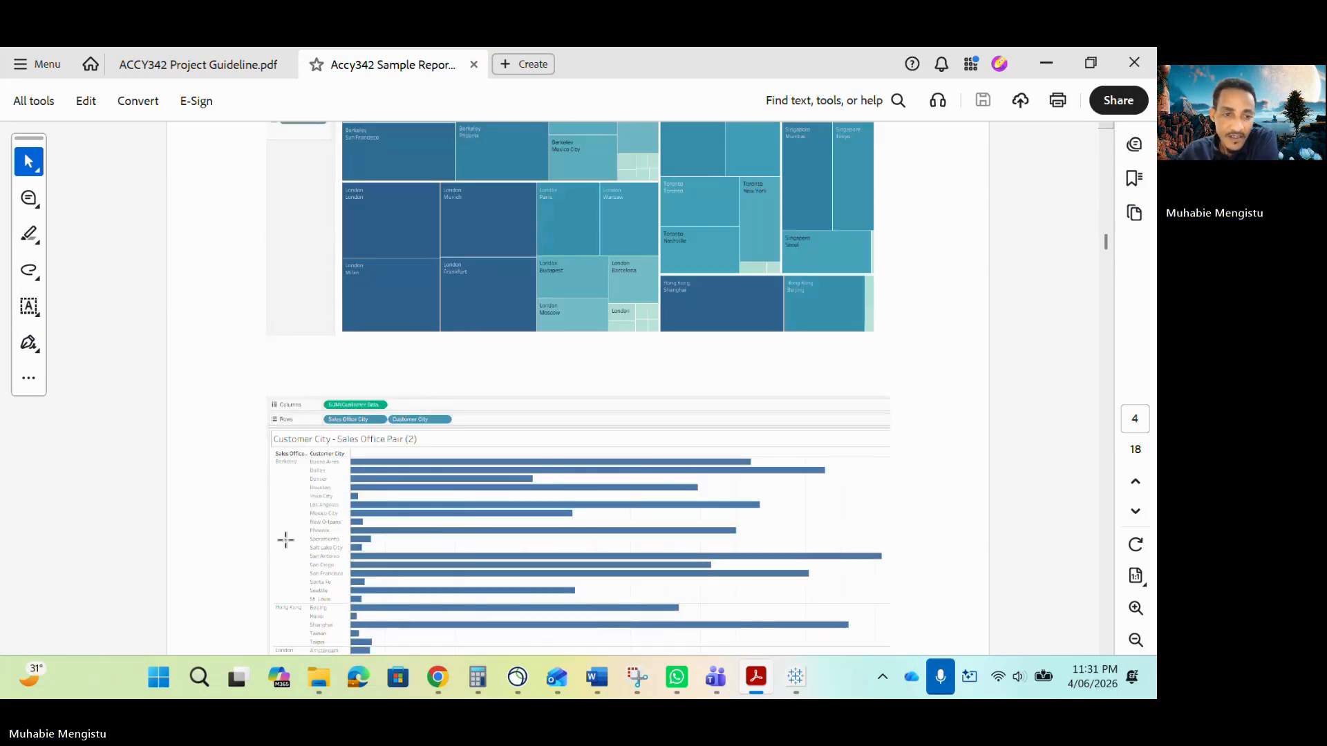
pyautogui.scroll(-2, 434, 511)
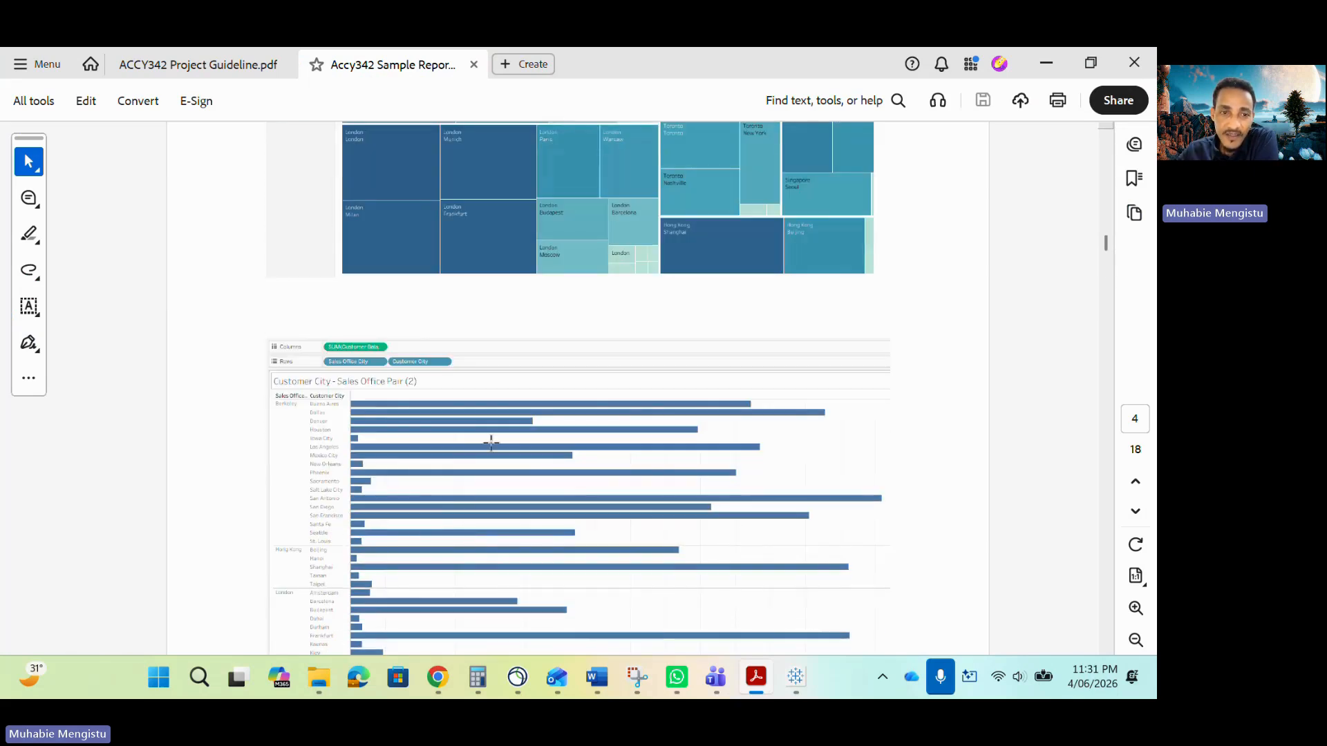
pyautogui.scroll(1, 489, 561)
pyautogui.scroll(-3, 489, 561)
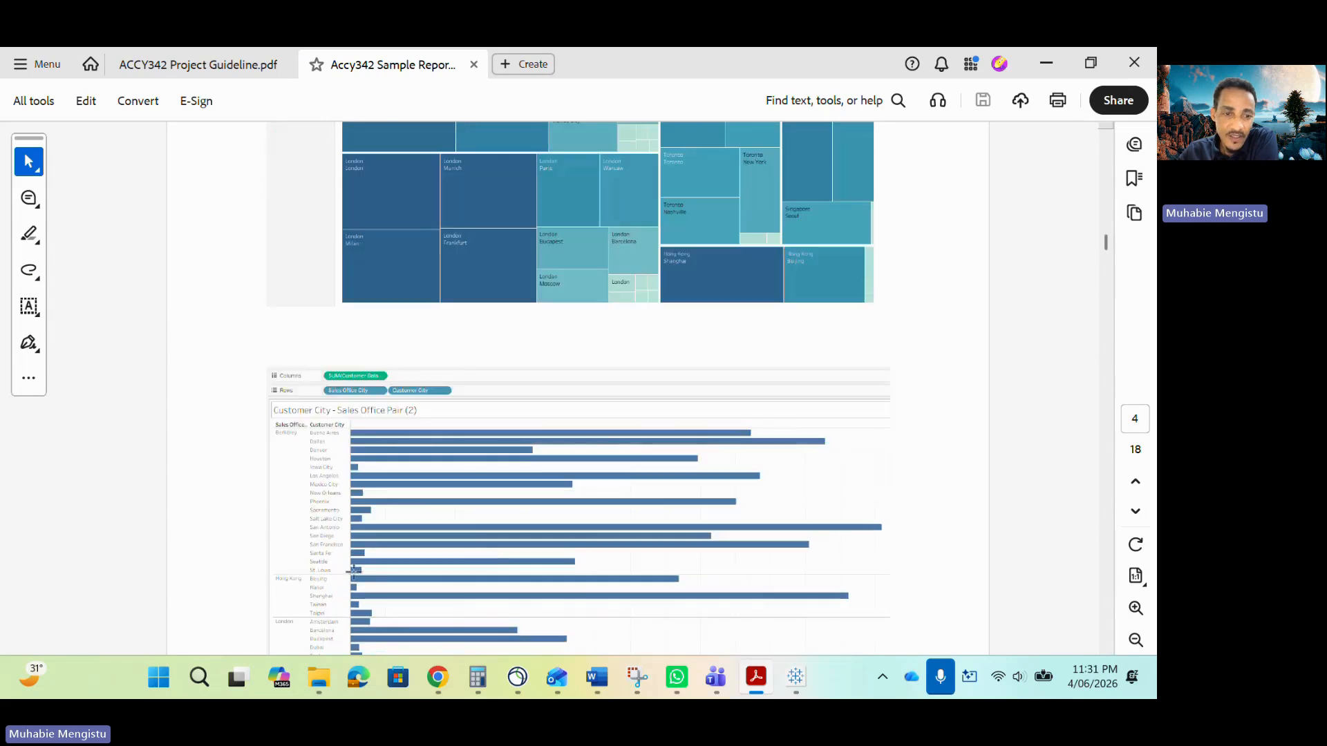
pyautogui.scroll(5, 457, 531)
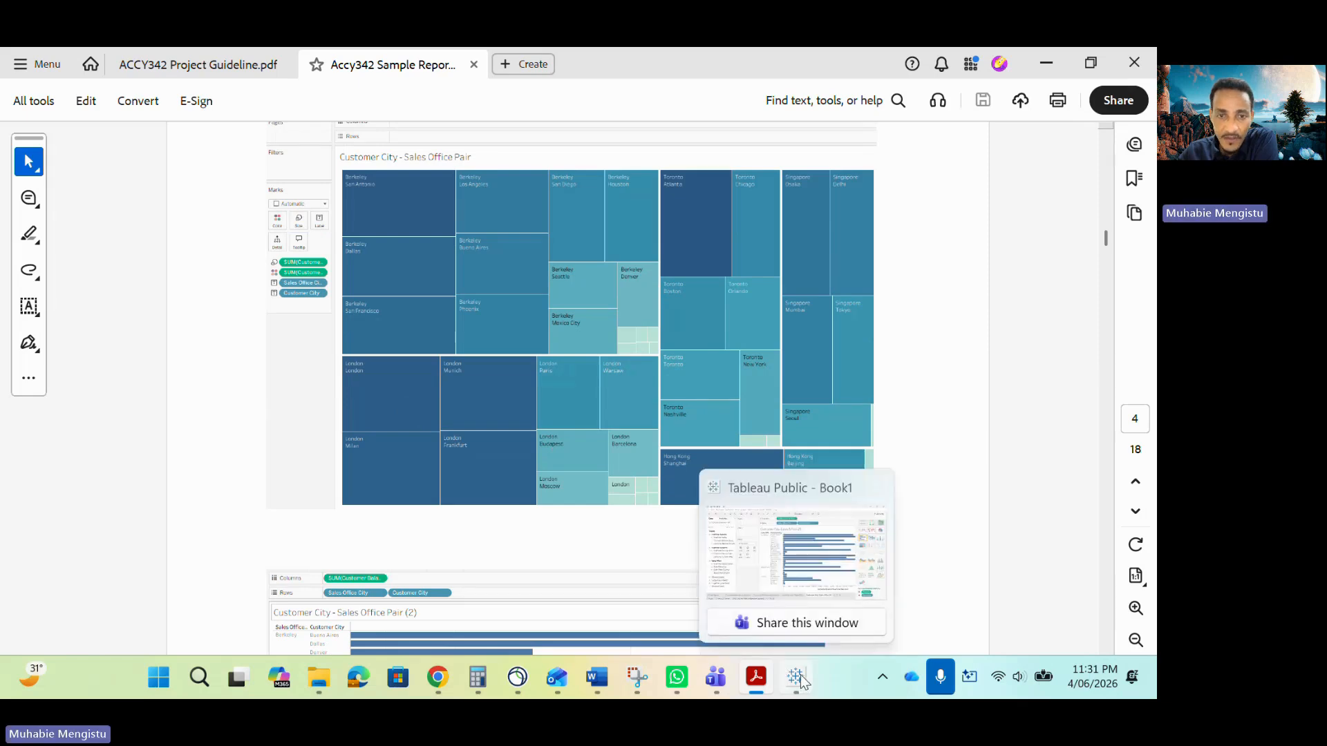
pyautogui.click(788, 553)
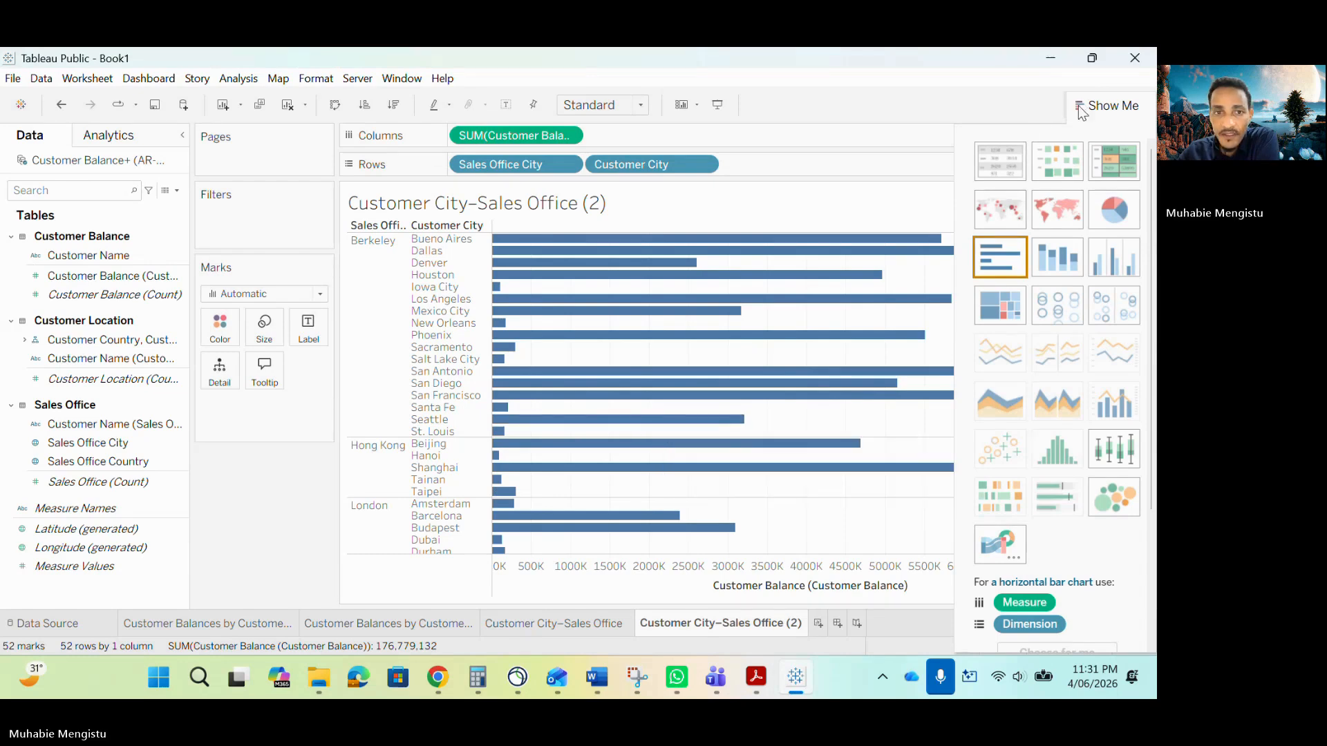
# Examine the bar chart's customer cities and balances under each sales office city.
pyautogui.click(1104, 105)
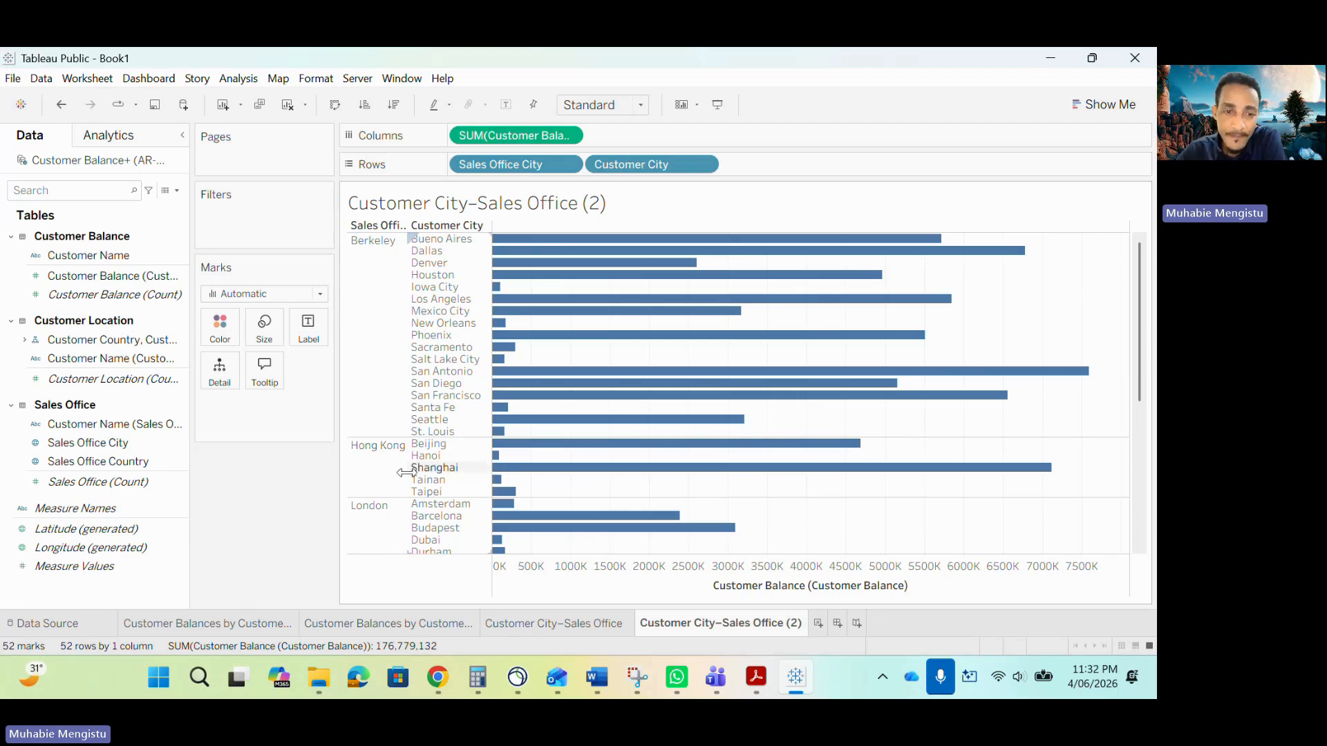
pyautogui.moveTo(495, 459)
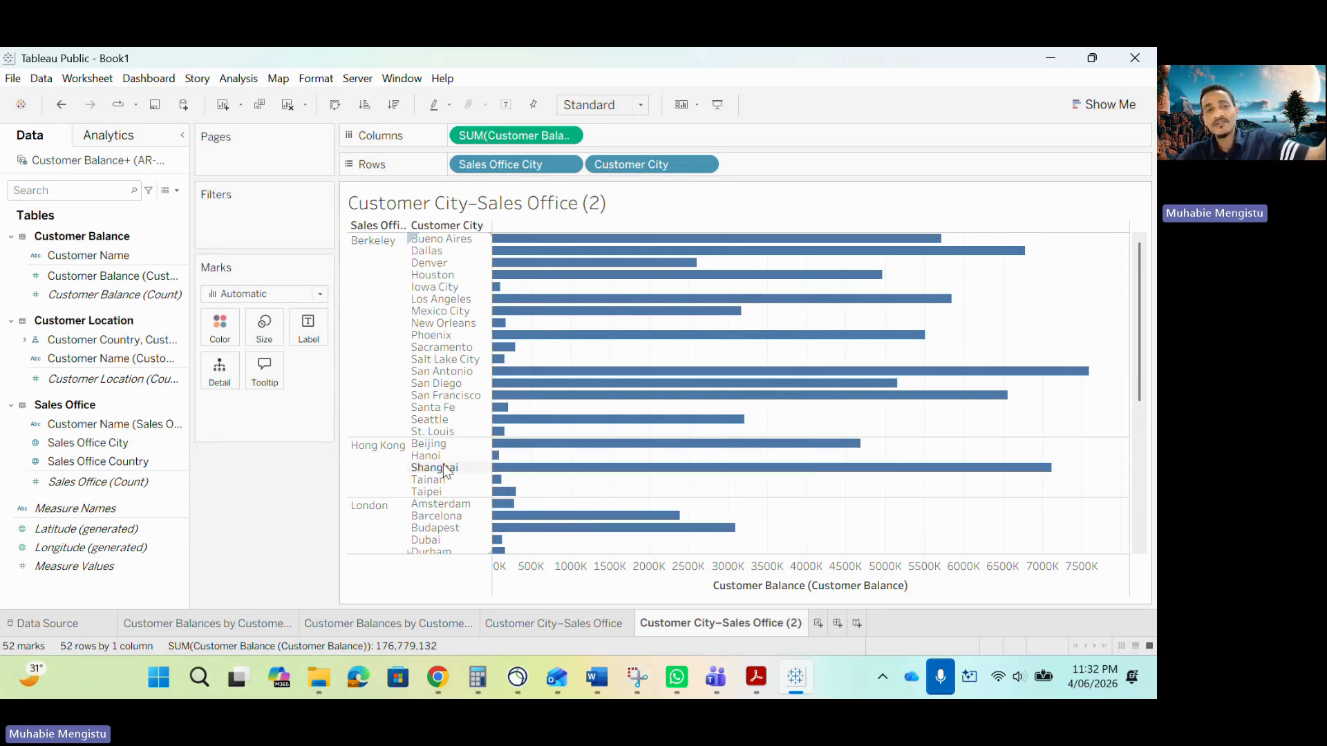
pyautogui.scroll(-2, 445, 518)
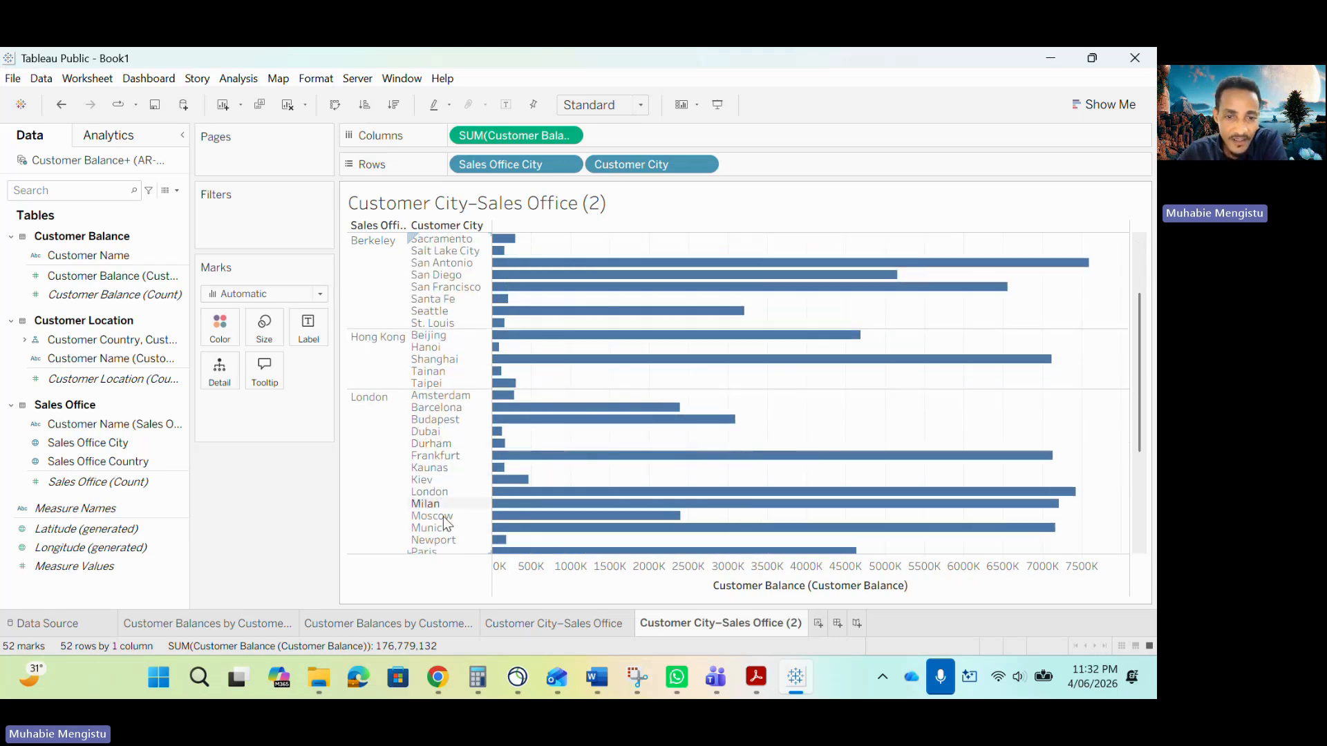
pyautogui.scroll(-1, 445, 517)
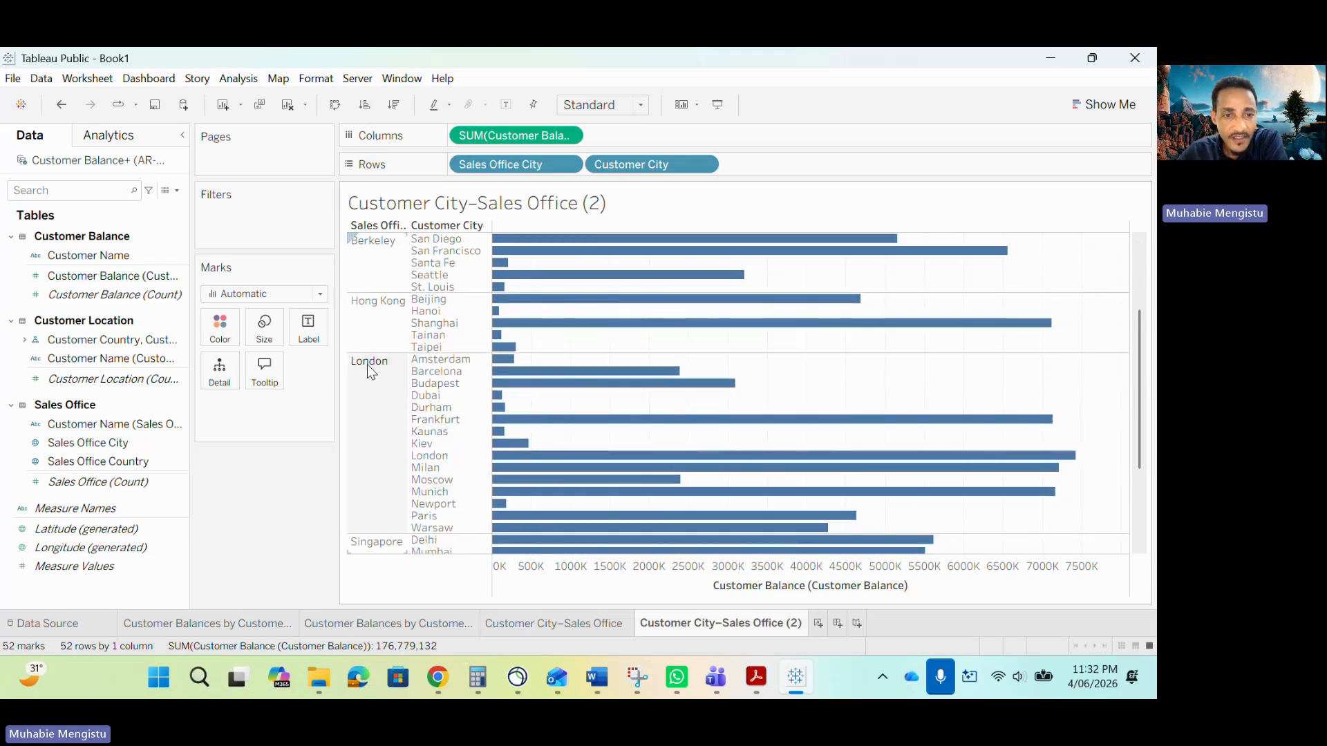
pyautogui.moveTo(498, 400)
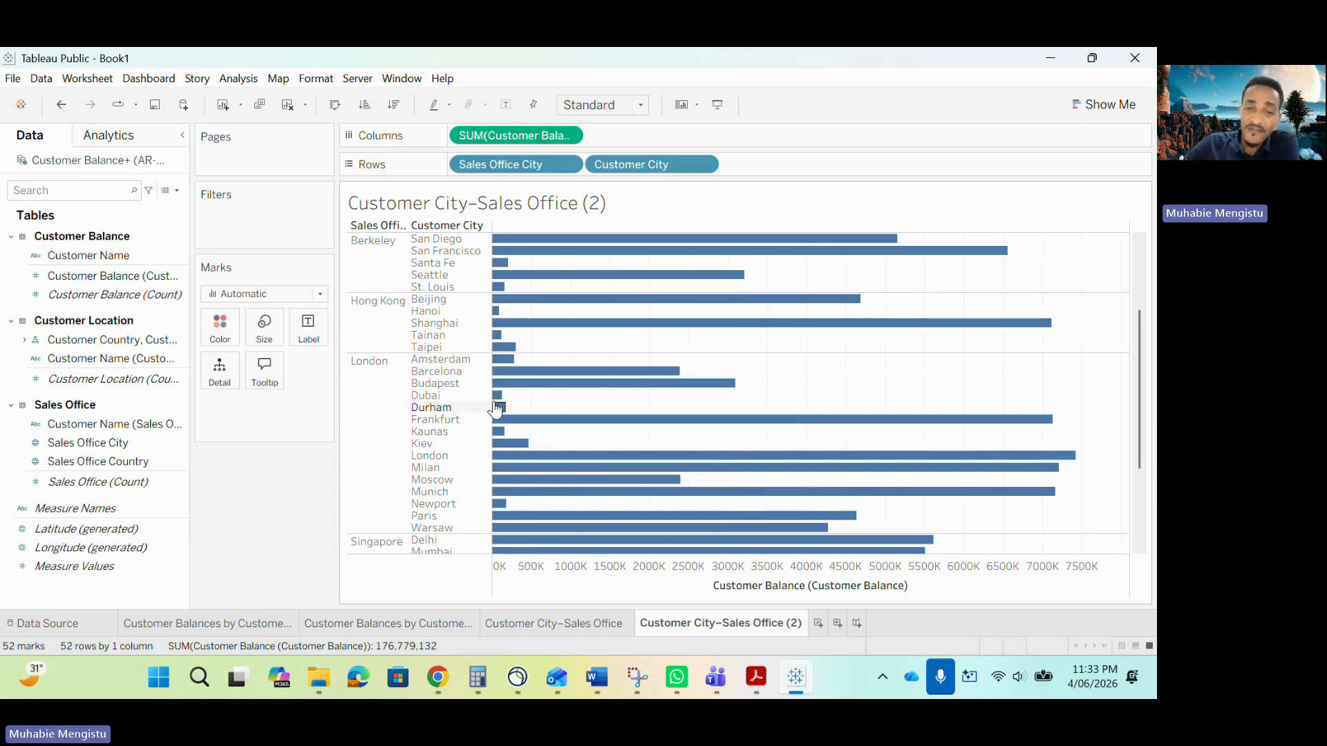
pyautogui.scroll(-5, 501, 394)
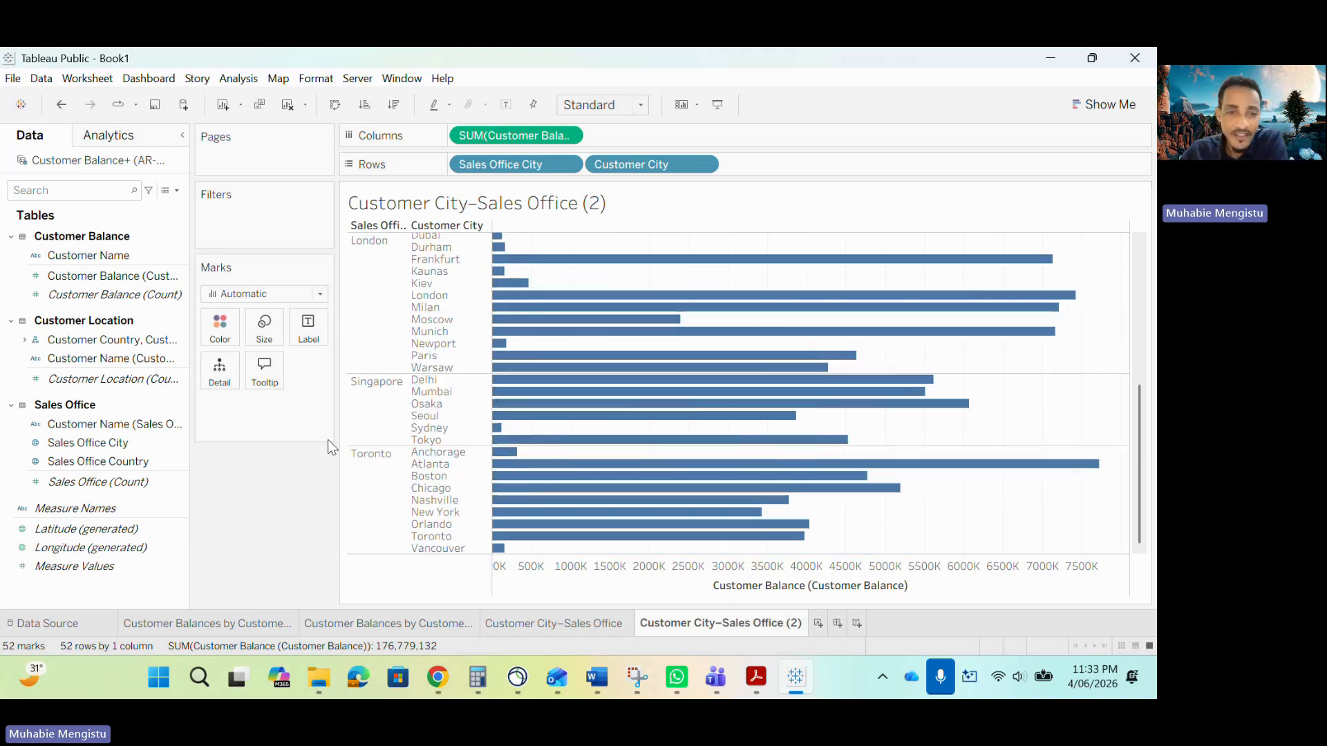
pyautogui.scroll(10, 545, 440)
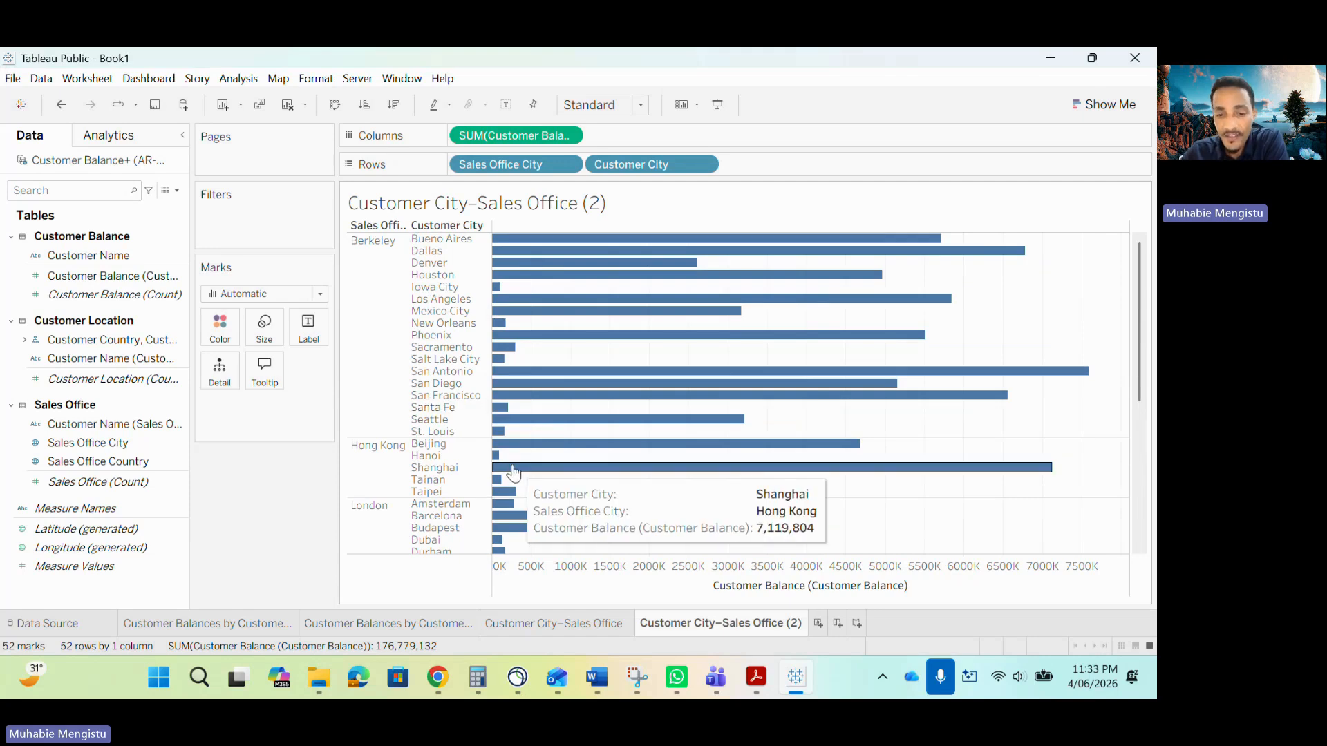
# Read section (c) of the sample report on customer balances by sales office locations.
pyautogui.click(758, 673)
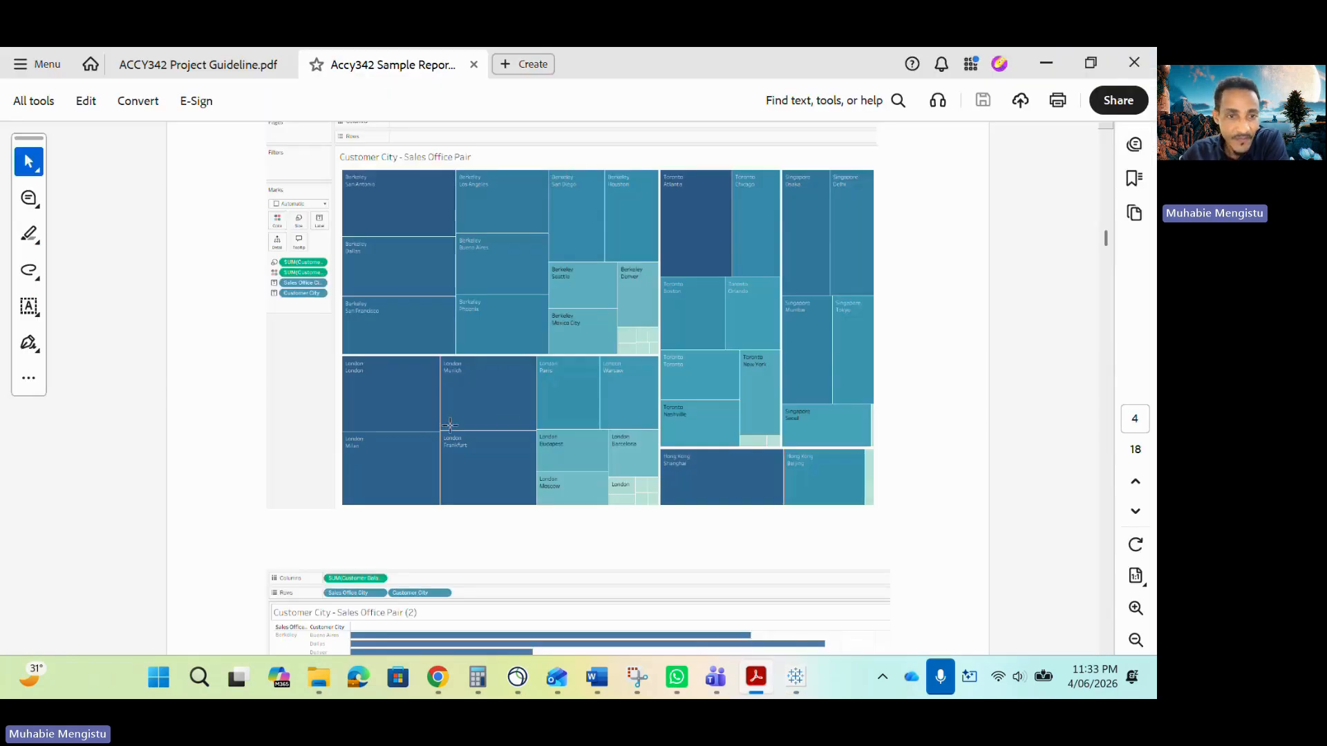
pyautogui.scroll(1, 459, 438)
pyautogui.scroll(-5, 465, 441)
pyautogui.scroll(-10, 466, 440)
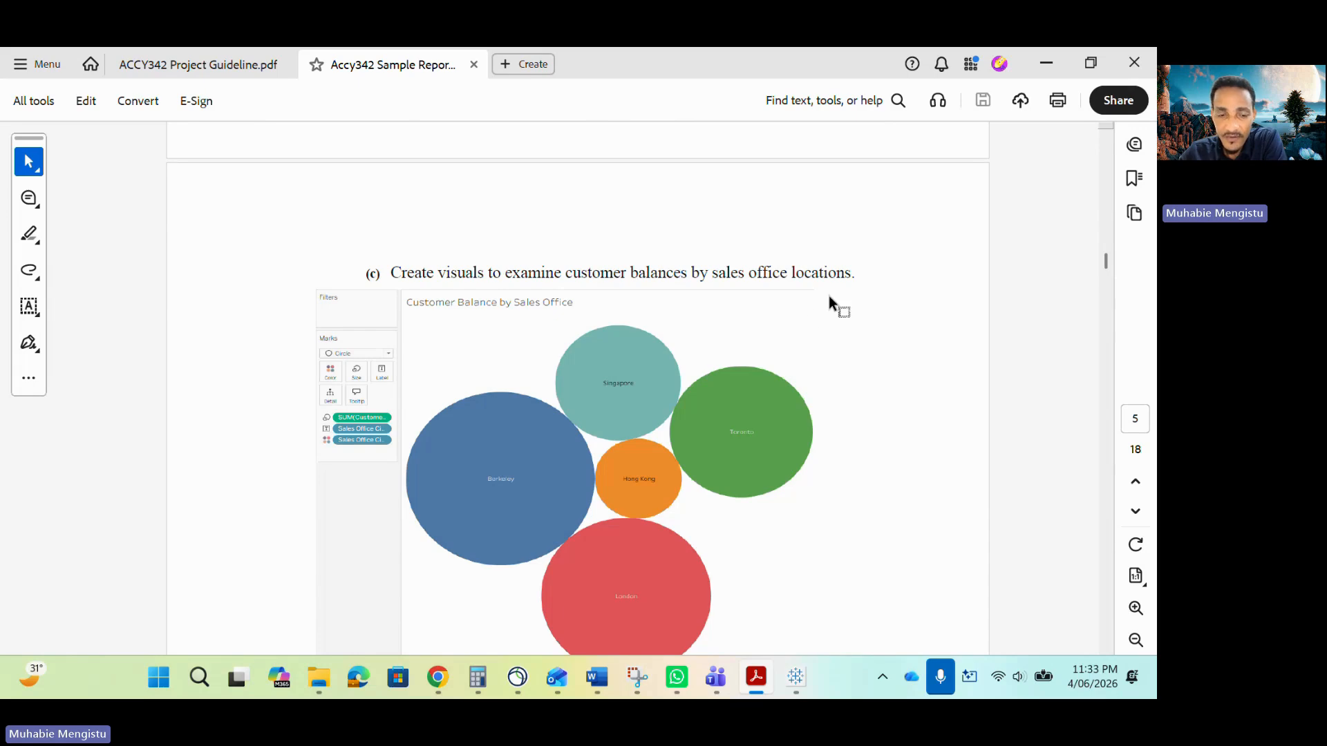
pyautogui.click(796, 677)
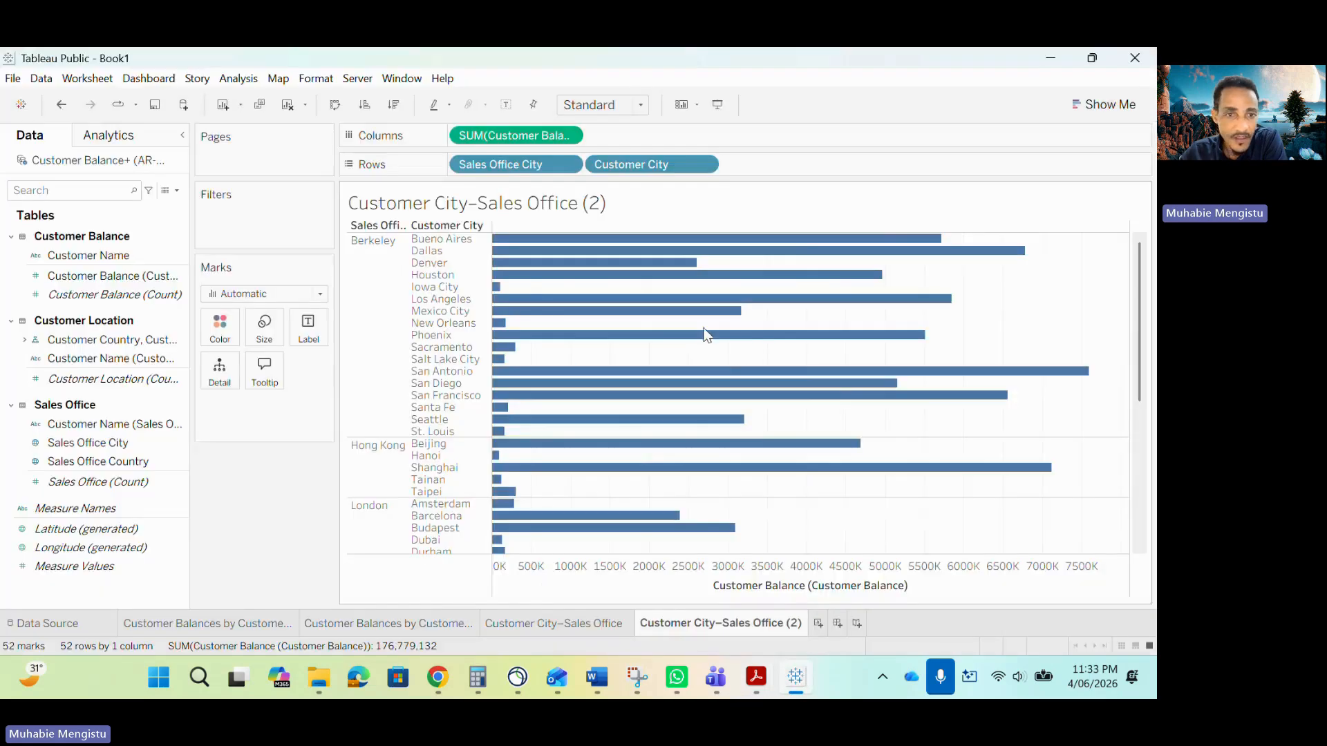
# Create a new worksheet with Sales Office City on Rows and SUM of Customer Balance on Columns.
pyautogui.click(817, 623)
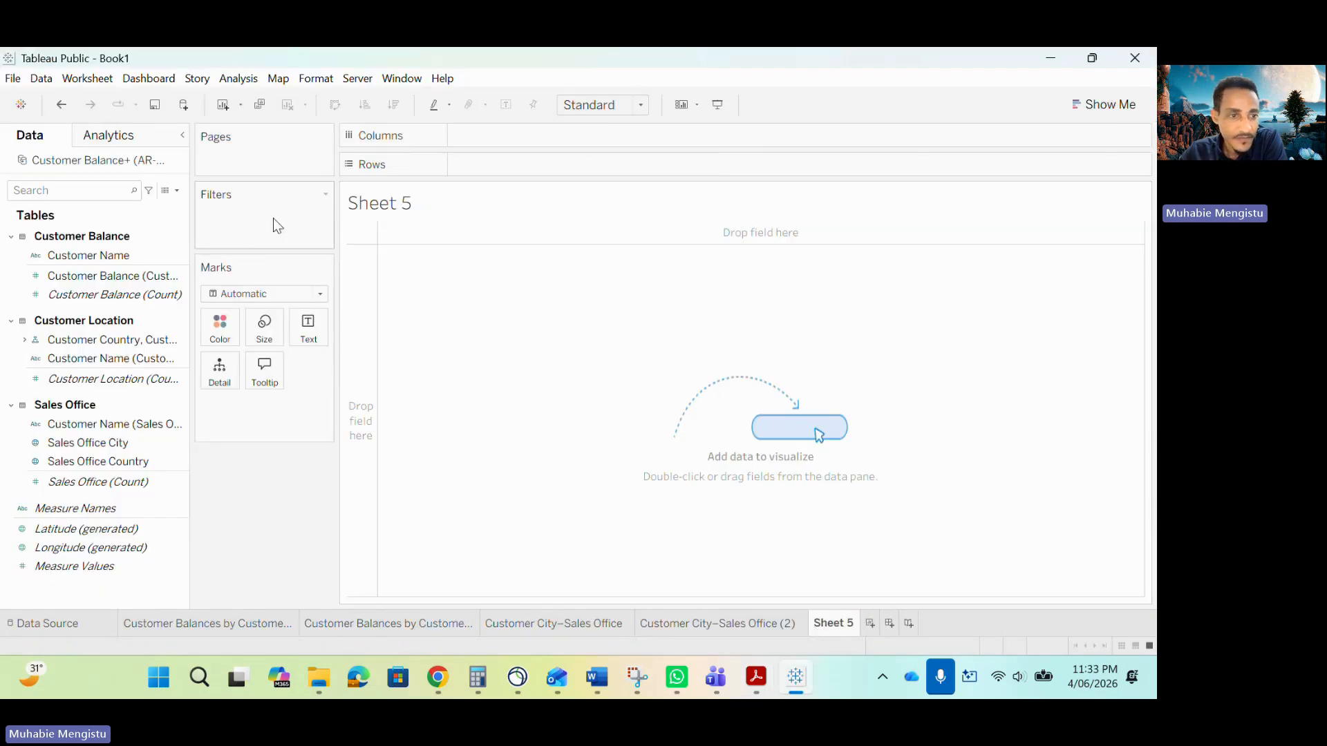
pyautogui.click(159, 485)
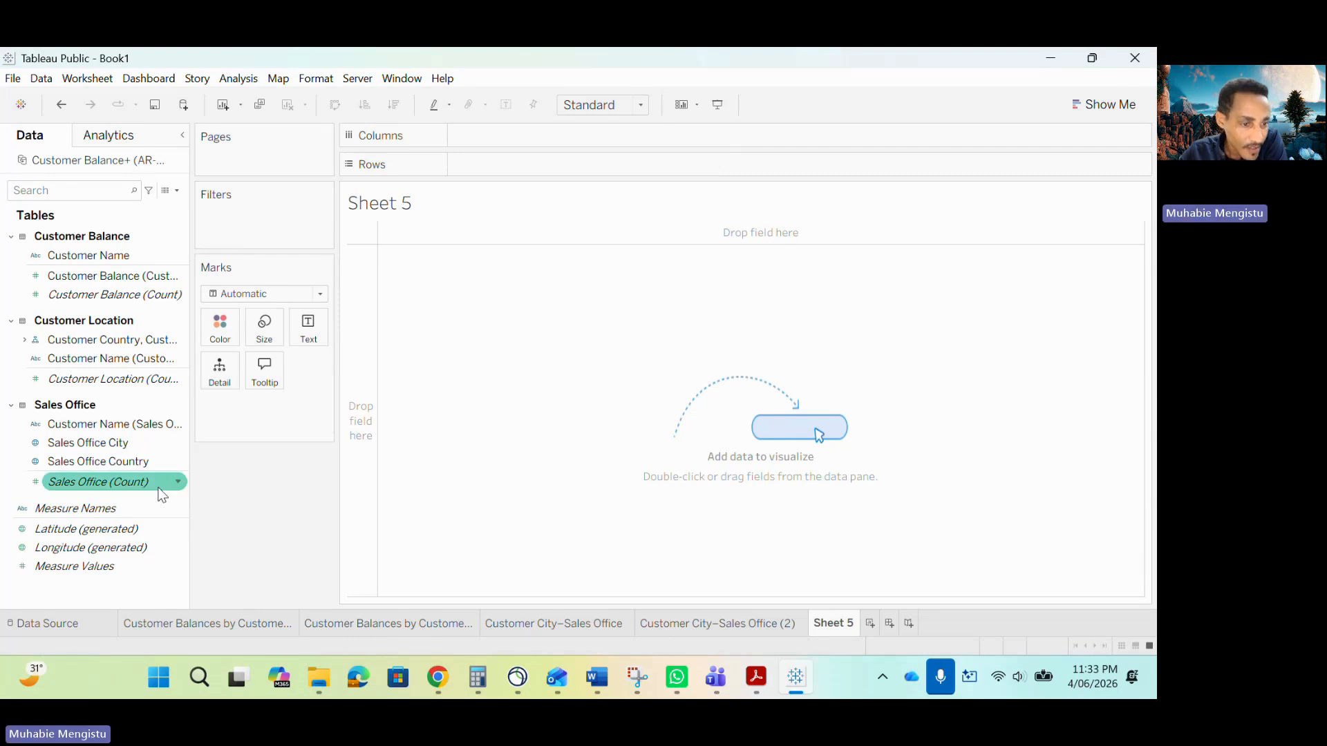
pyautogui.moveTo(132, 443); pyautogui.dragTo(486, 164)
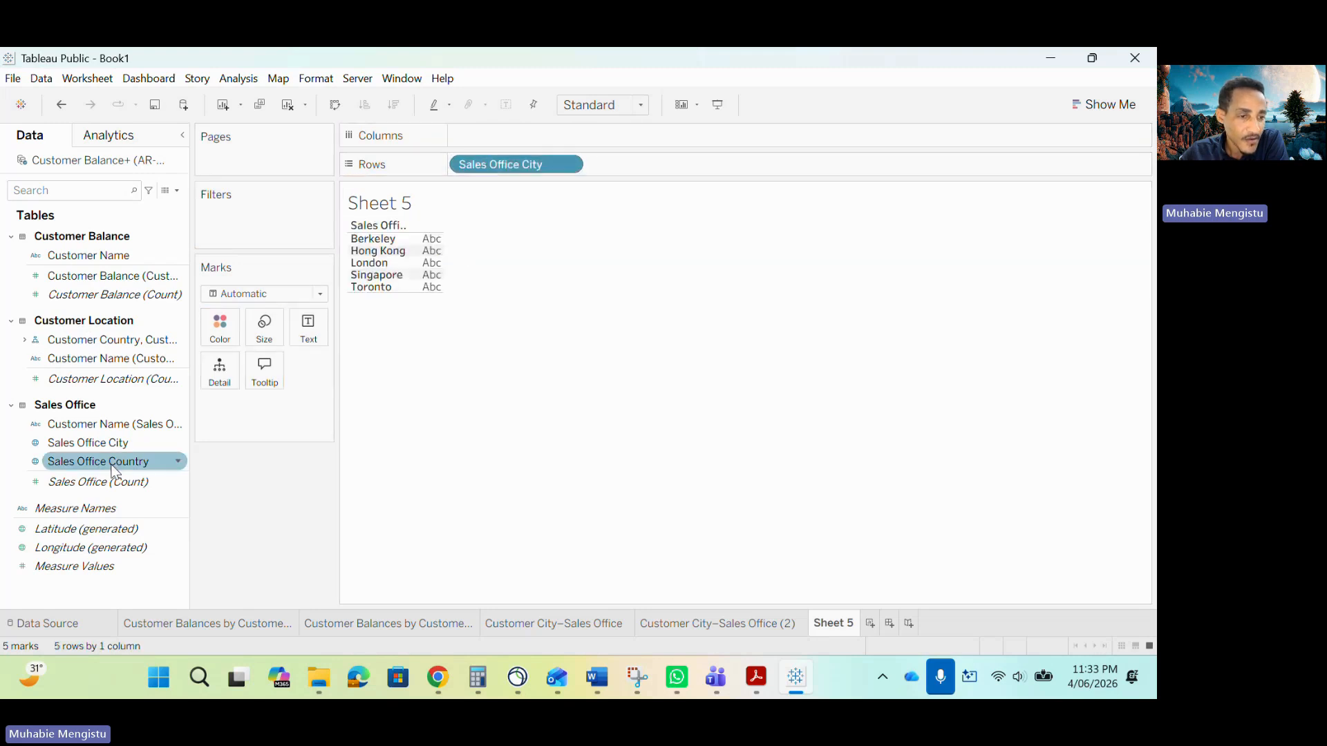
pyautogui.moveTo(99, 274); pyautogui.dragTo(556, 137)
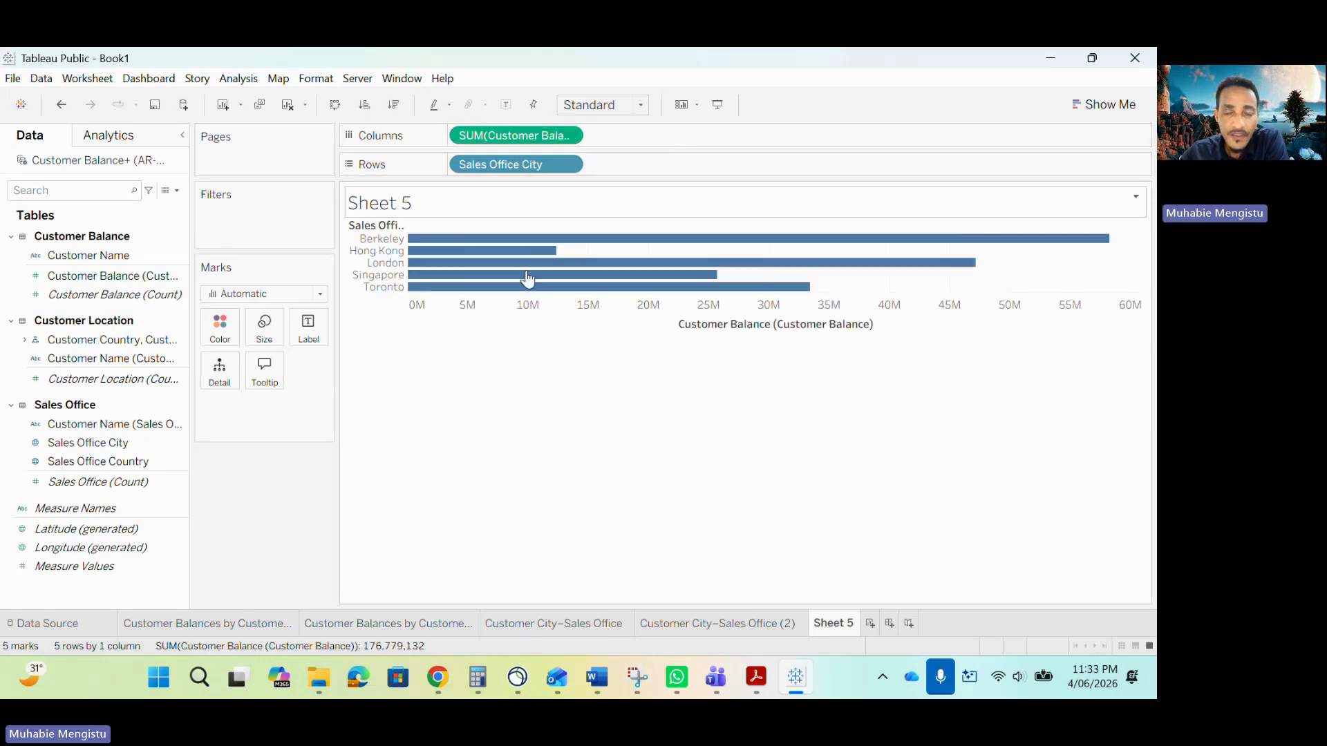
# Convert the view to packed bubbles and compare it with the sample report's bubble chart.
pyautogui.click(1074, 105)
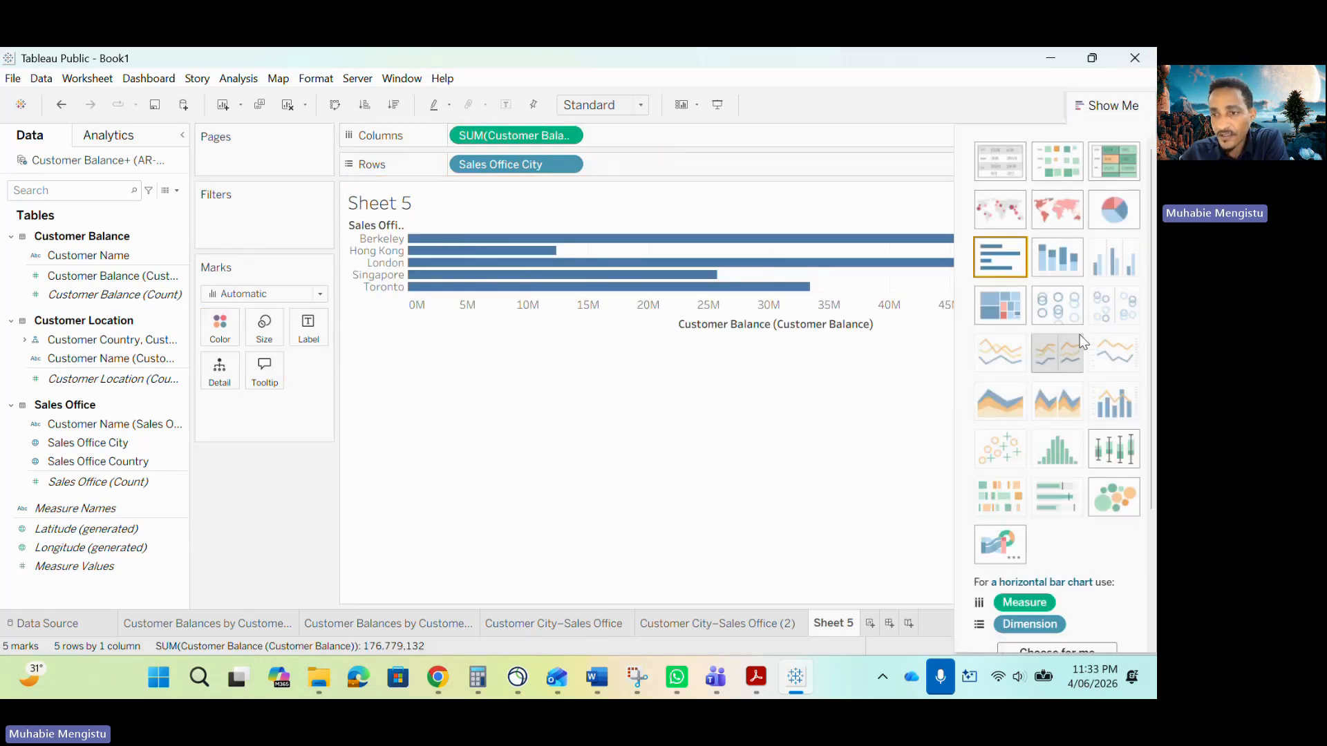
pyautogui.click(1113, 497)
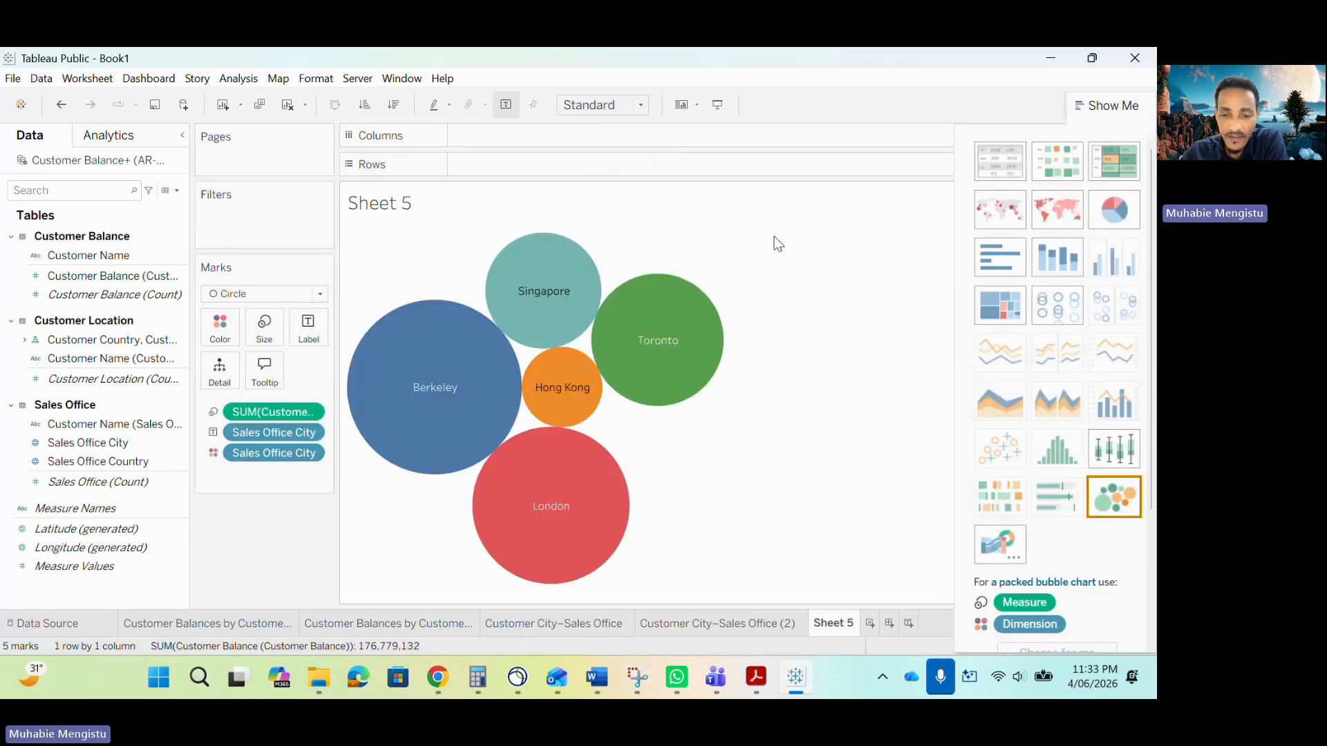
pyautogui.click(756, 677)
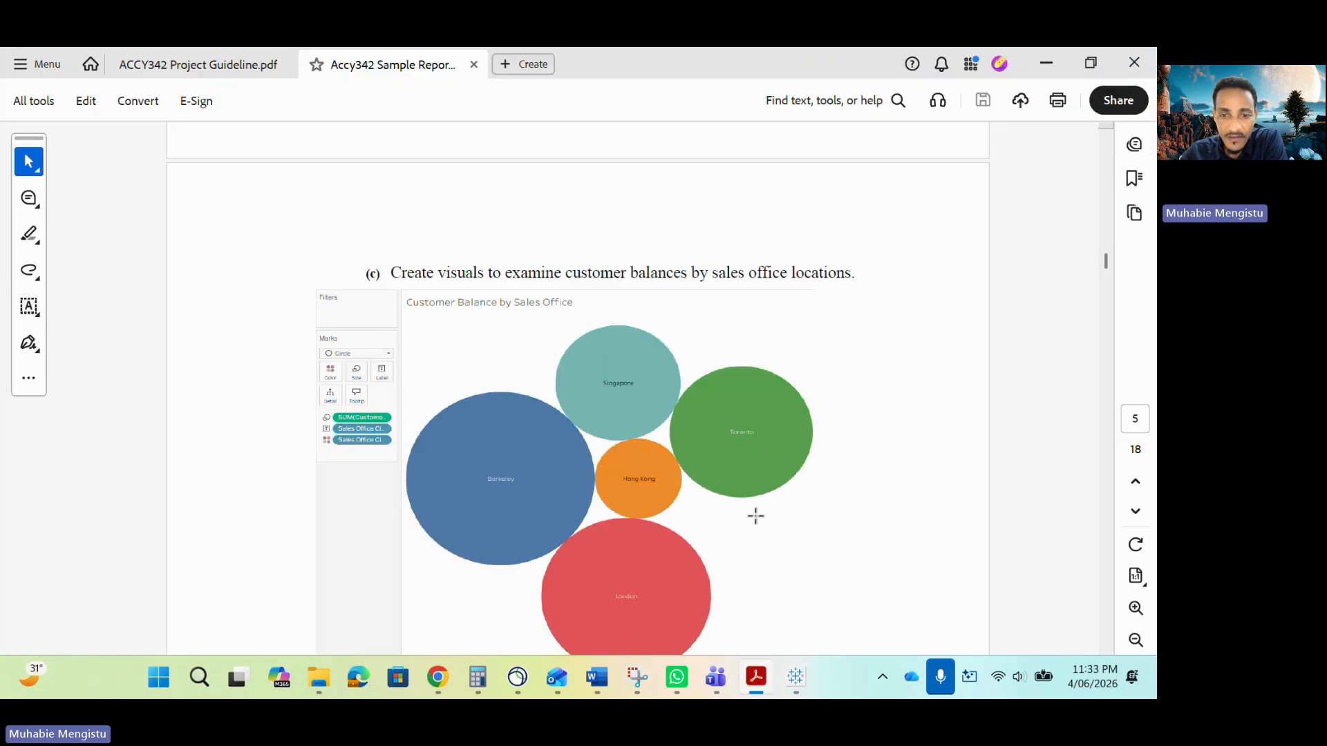
pyautogui.click(795, 677)
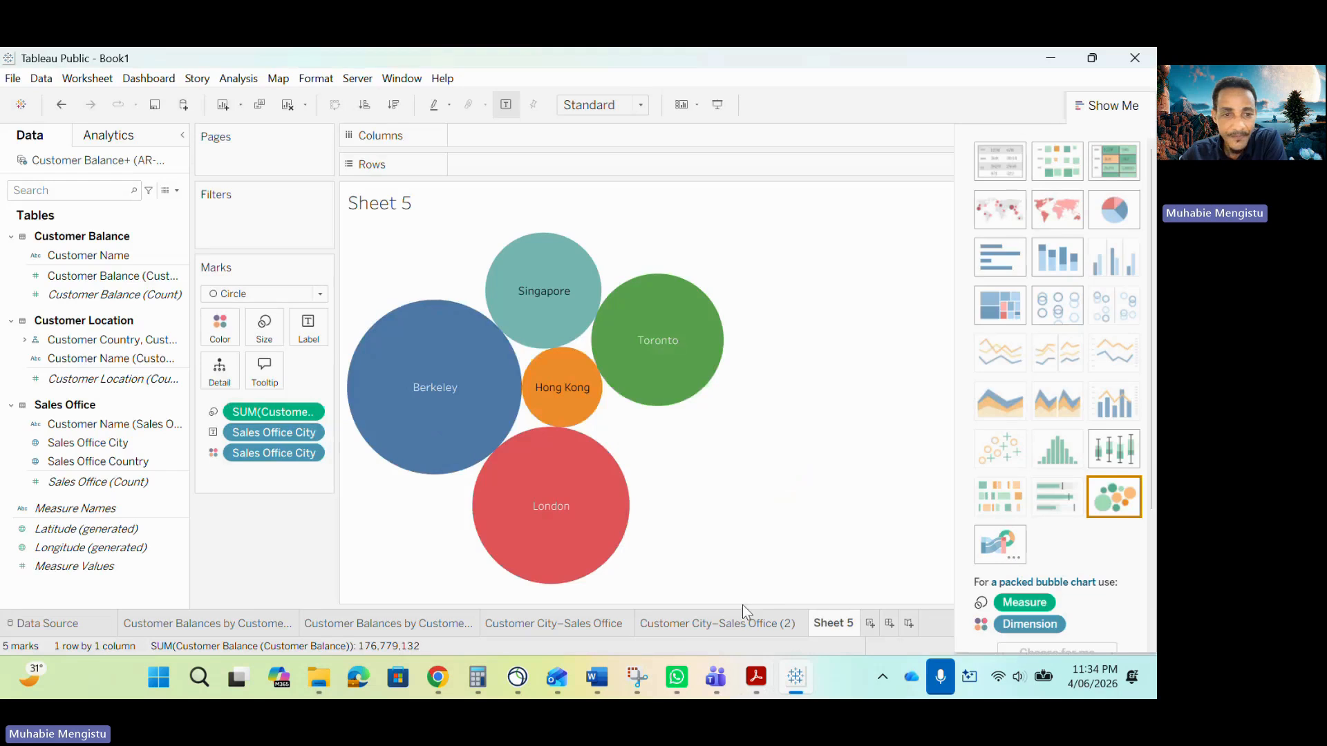
pyautogui.click(755, 680)
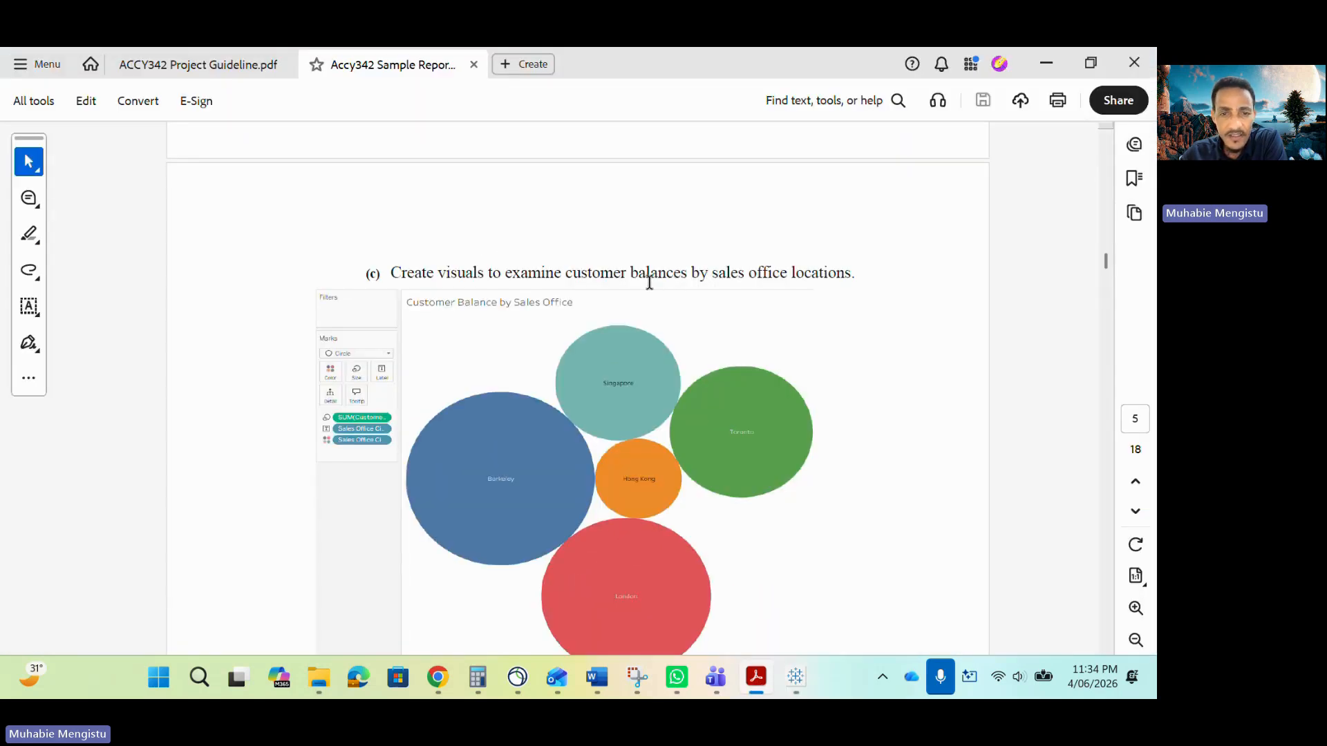
# Copy the phrase "customer balances by sales office" from section (c) of the sample report.
pyautogui.moveTo(566, 273); pyautogui.dragTo(766, 271)
pyautogui.rightClick(767, 273)
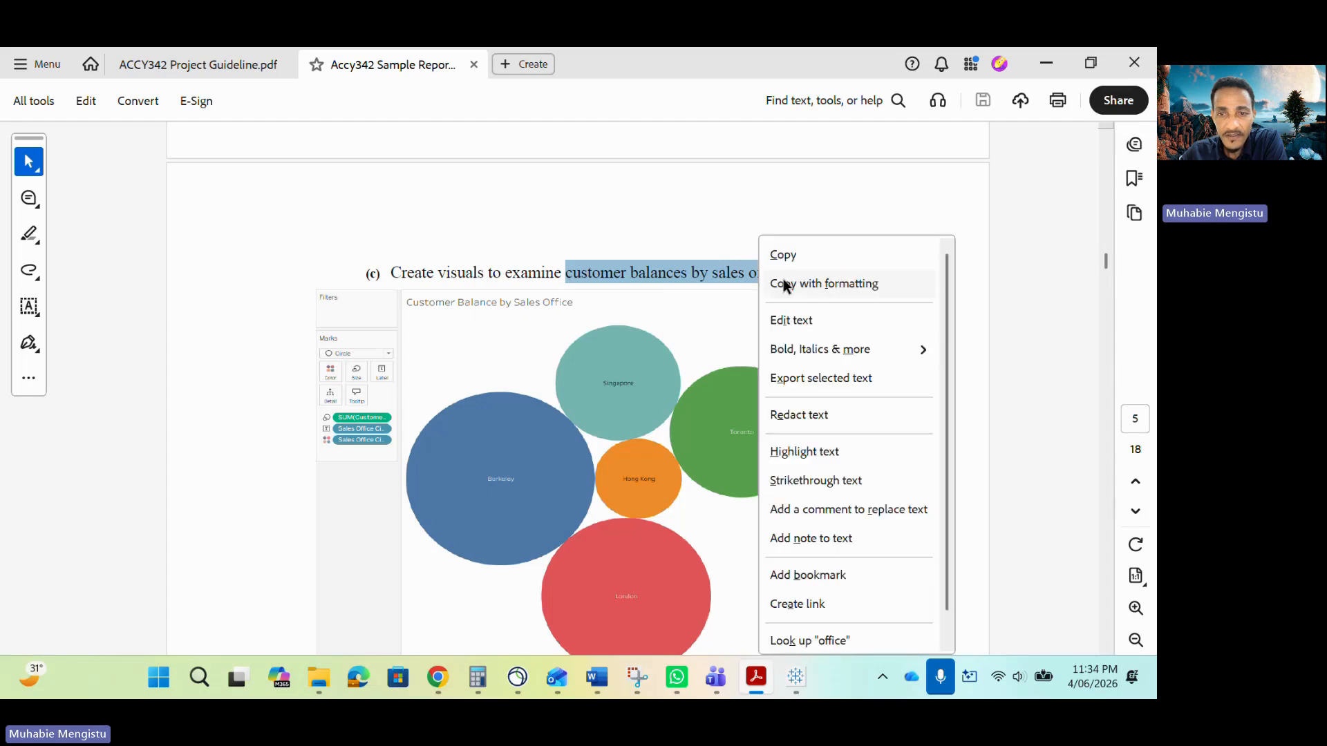
pyautogui.click(781, 257)
pyautogui.click(791, 677)
# Rename the packed-bubble worksheet as Customer Balances by Sales Office and close the Show Me panel.
pyautogui.doubleClick(828, 626)
pyautogui.hotkey('ctrl', 'v')
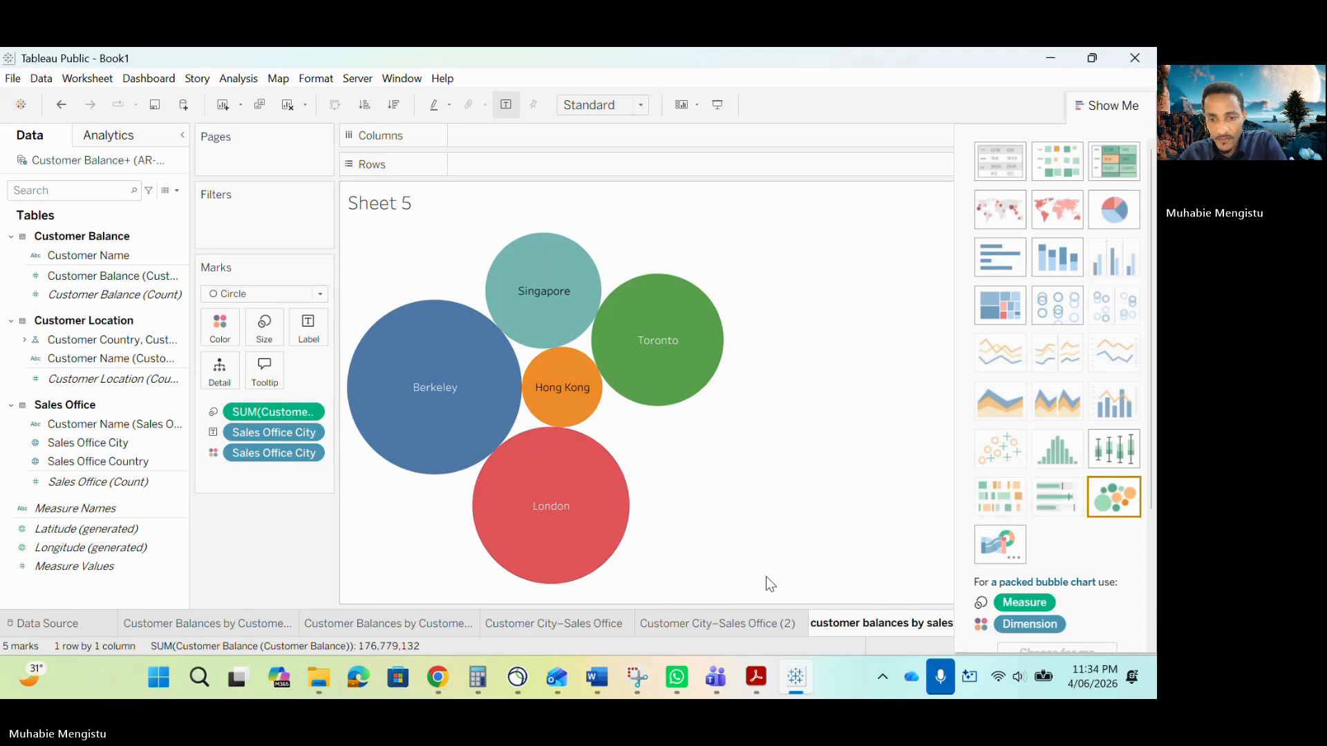
pyautogui.press('BackSpace')
pyautogui.write('C')
pyautogui.click(871, 625)
pyautogui.press('BackSpace')
pyautogui.write('B')
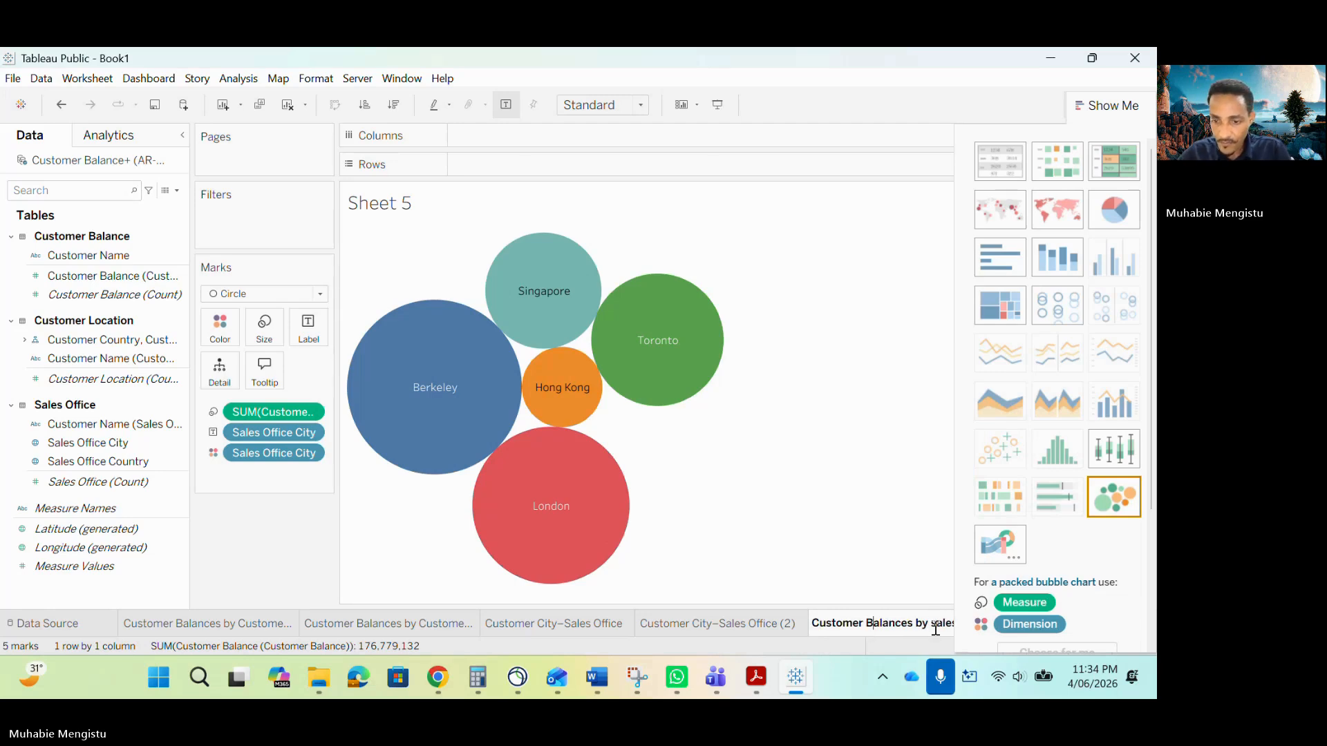
pyautogui.press('BackSpace')
pyautogui.write('S')
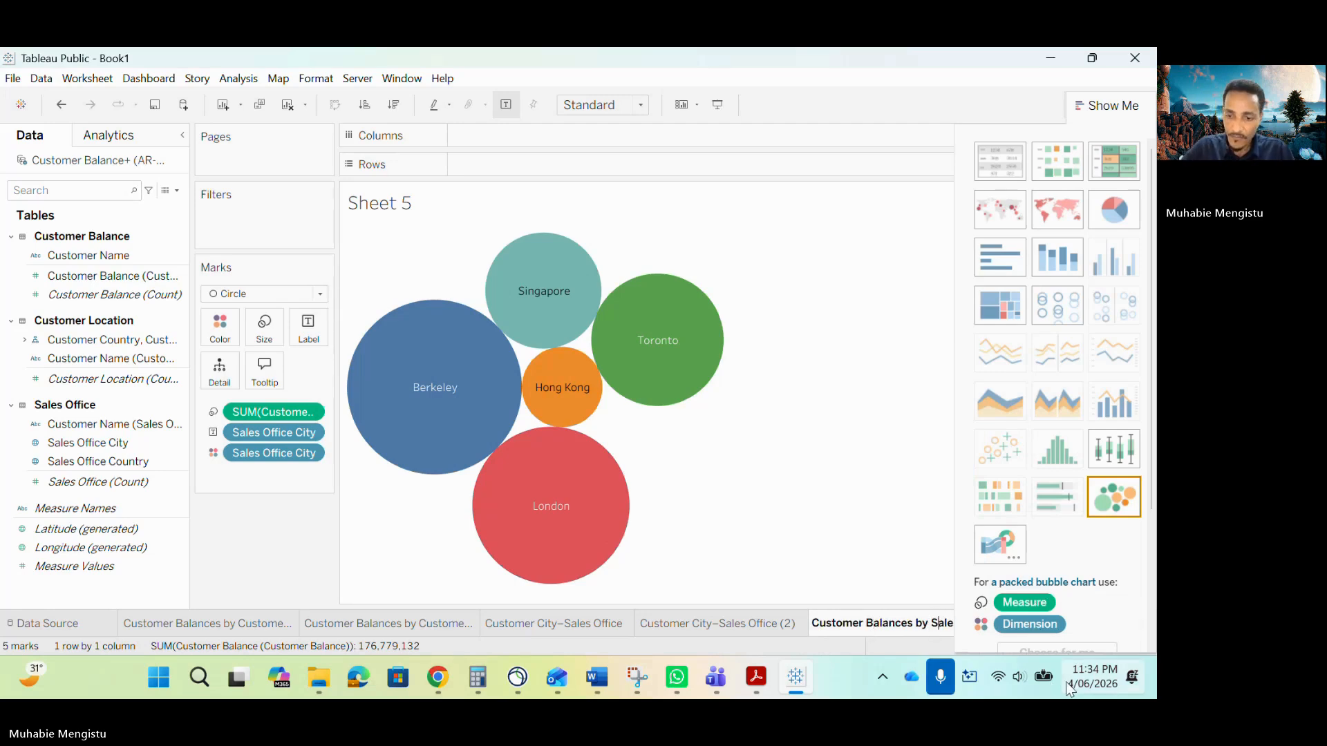
pyautogui.moveTo(912, 622); pyautogui.dragTo(1004, 622)
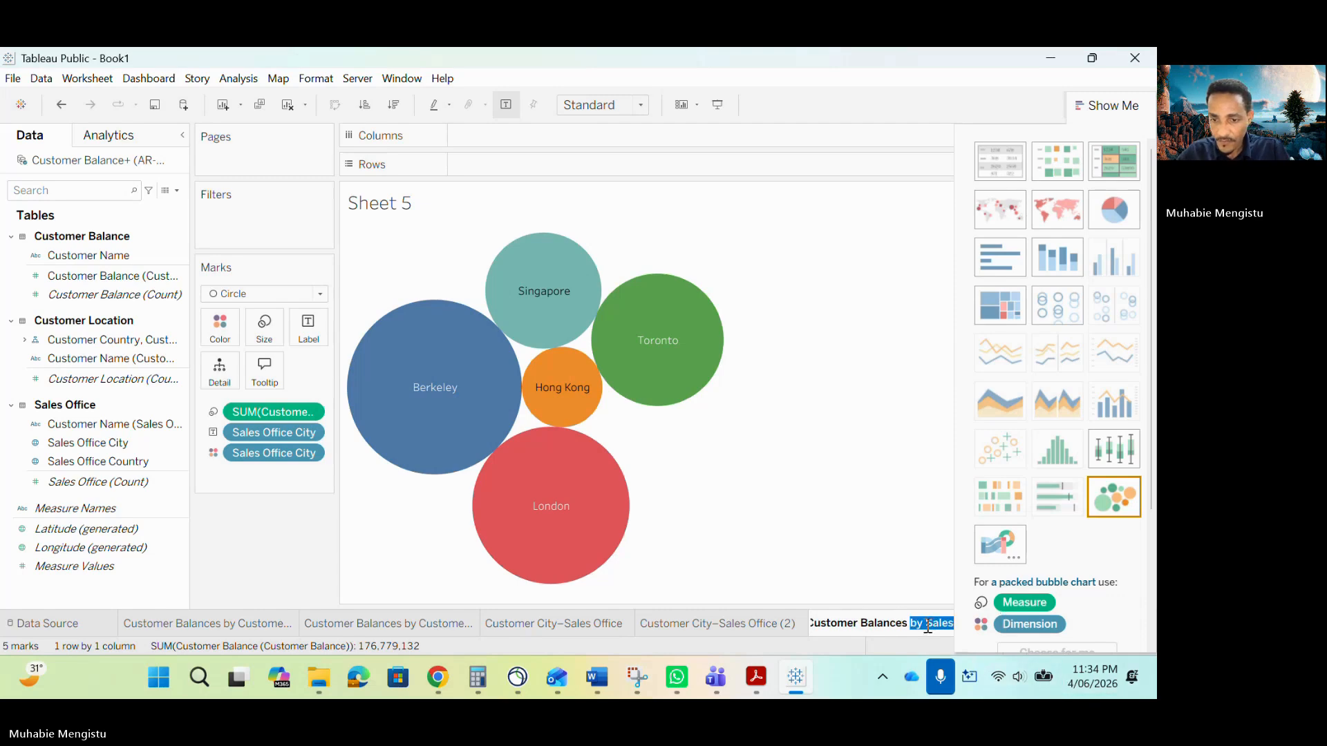
pyautogui.click(944, 629)
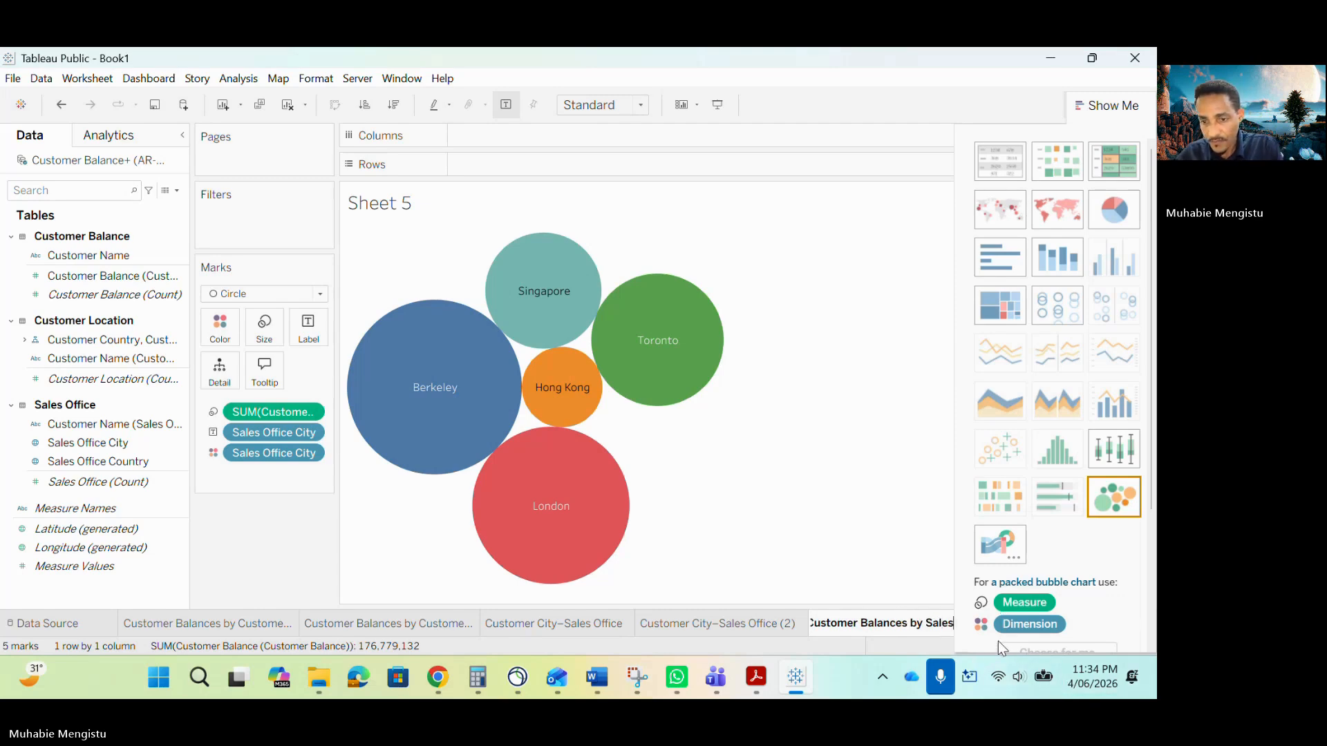
pyautogui.click(1082, 104)
pyautogui.doubleClick(955, 622)
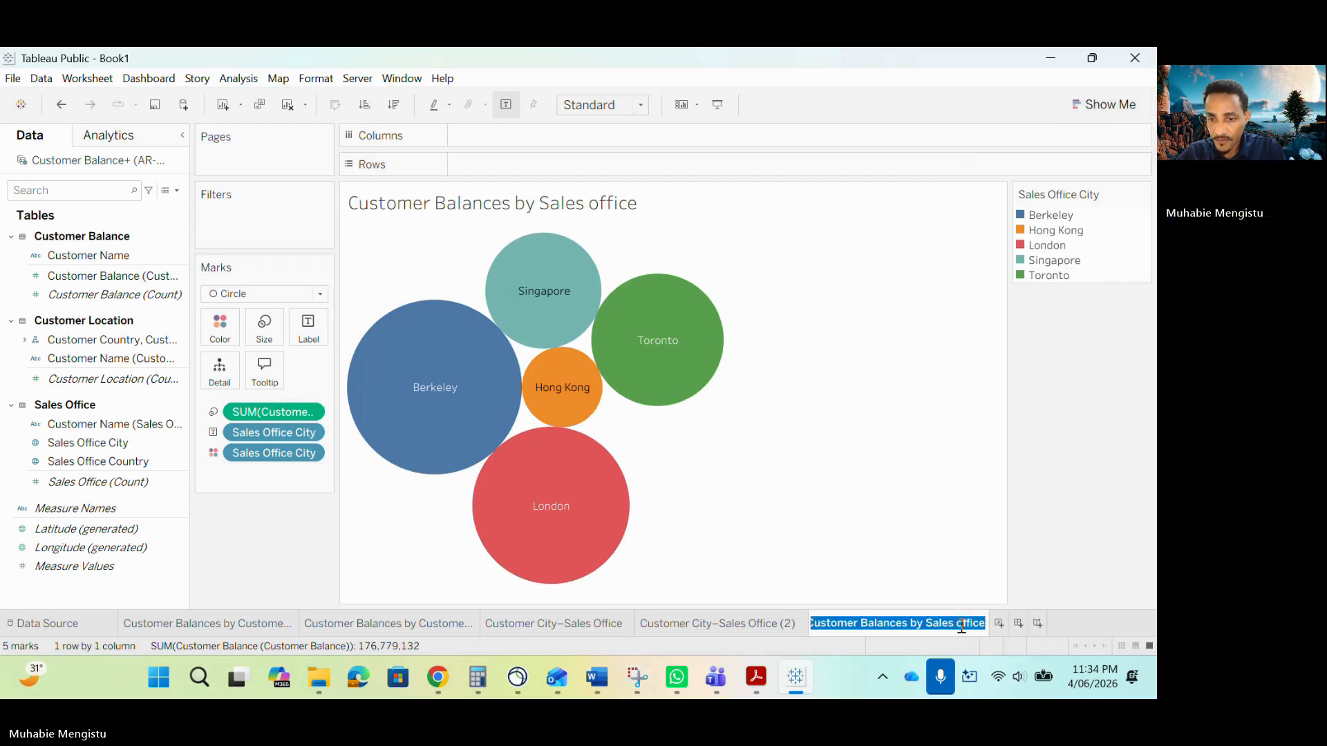
pyautogui.click(961, 627)
pyautogui.press('BackSpace')
pyautogui.write('O')
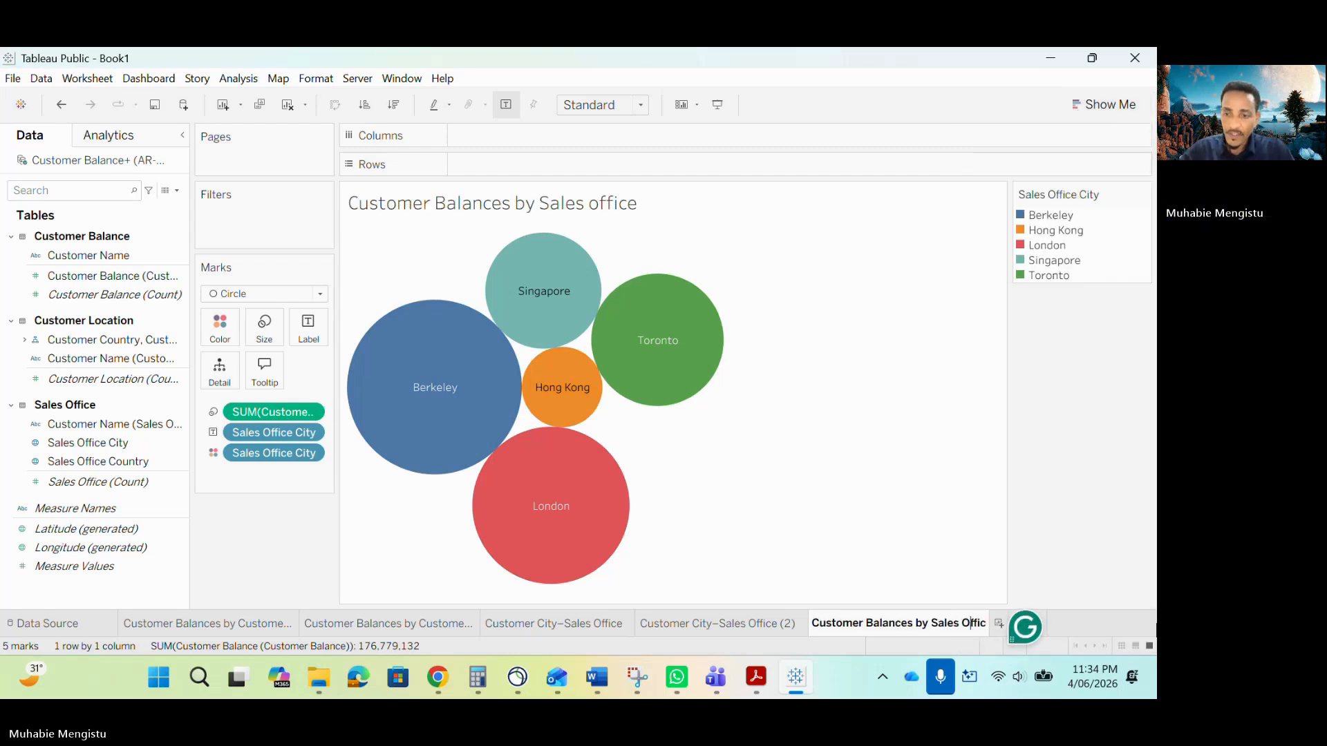
pyautogui.press('Return')
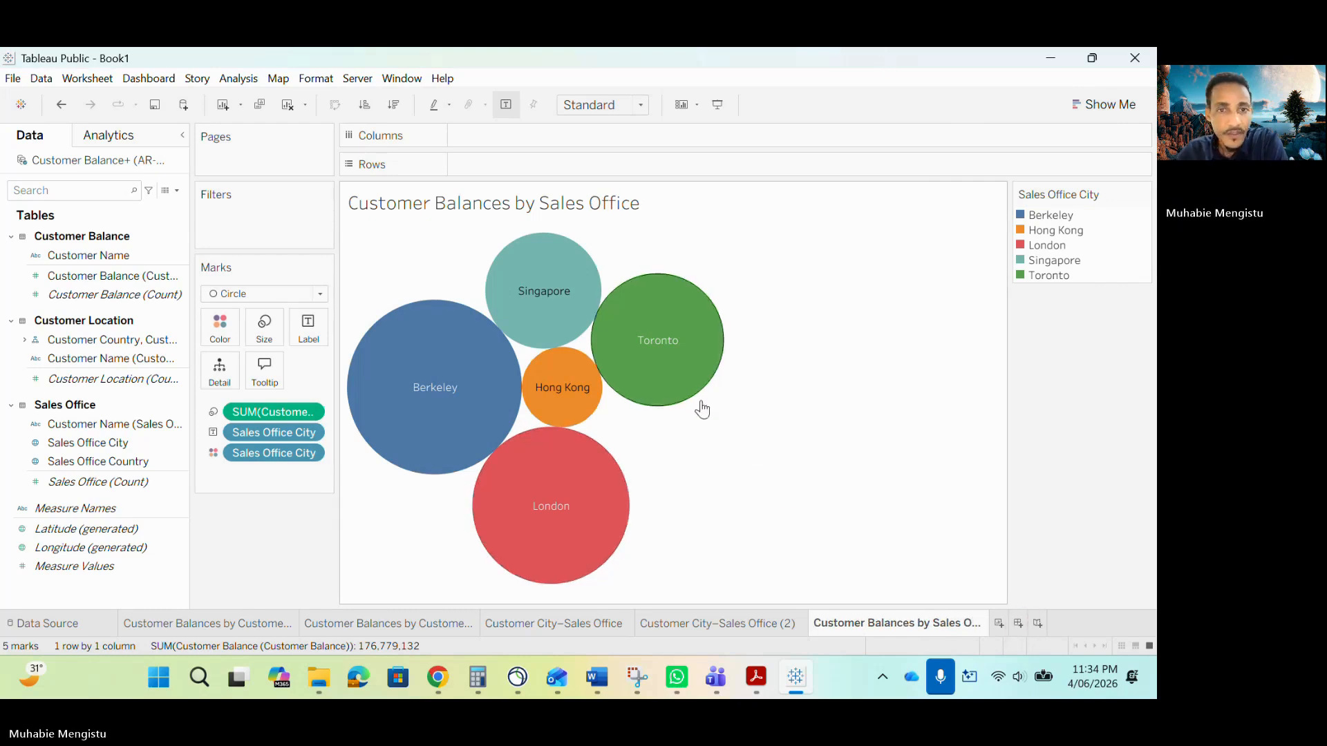
# Copy the phrase "balances of specific customers" from section (d) of the sample report.
pyautogui.click(756, 680)
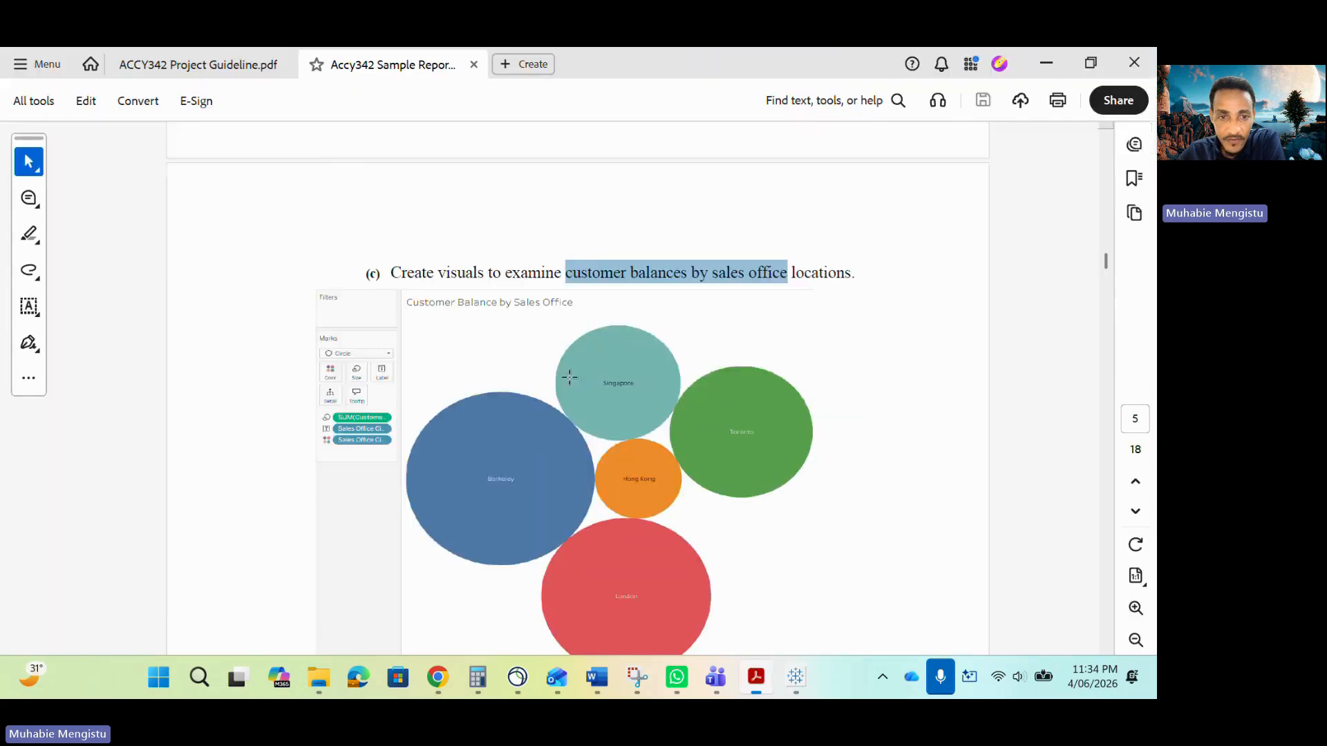
pyautogui.scroll(-5, 569, 377)
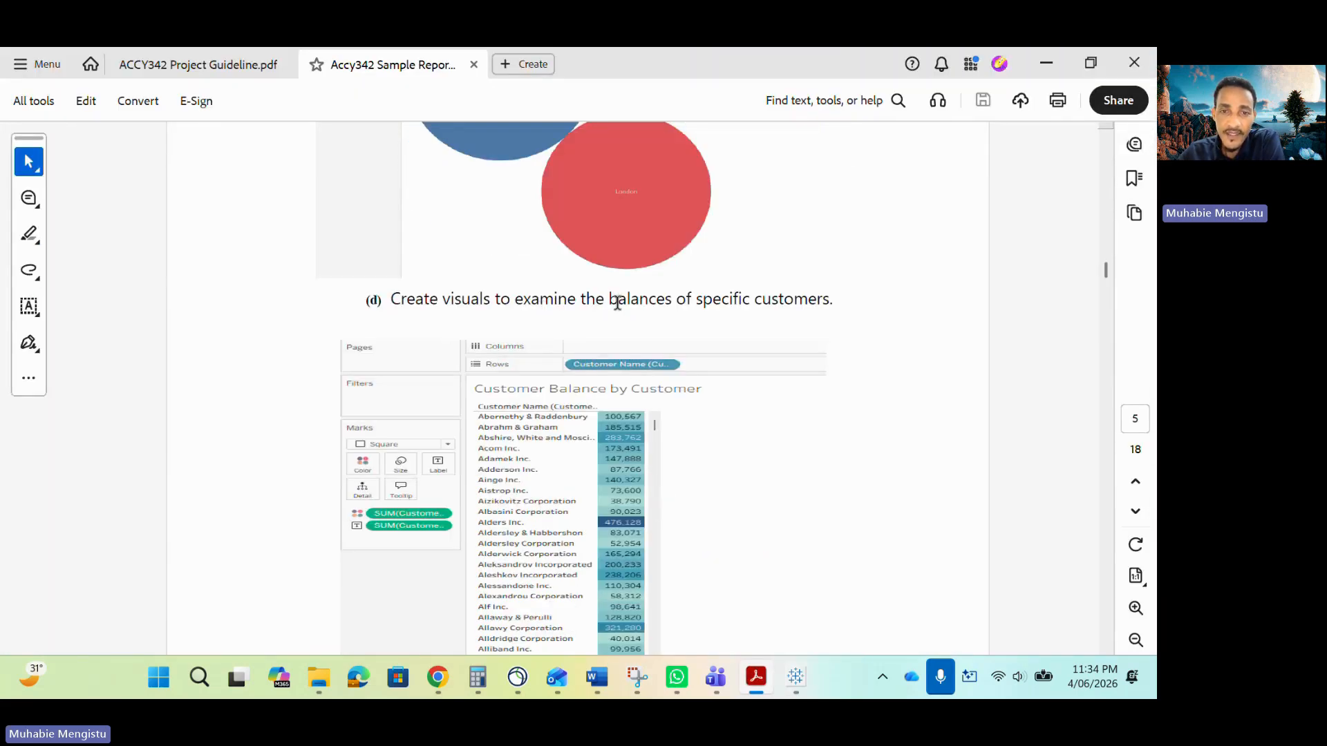
pyautogui.moveTo(610, 304); pyautogui.dragTo(768, 304)
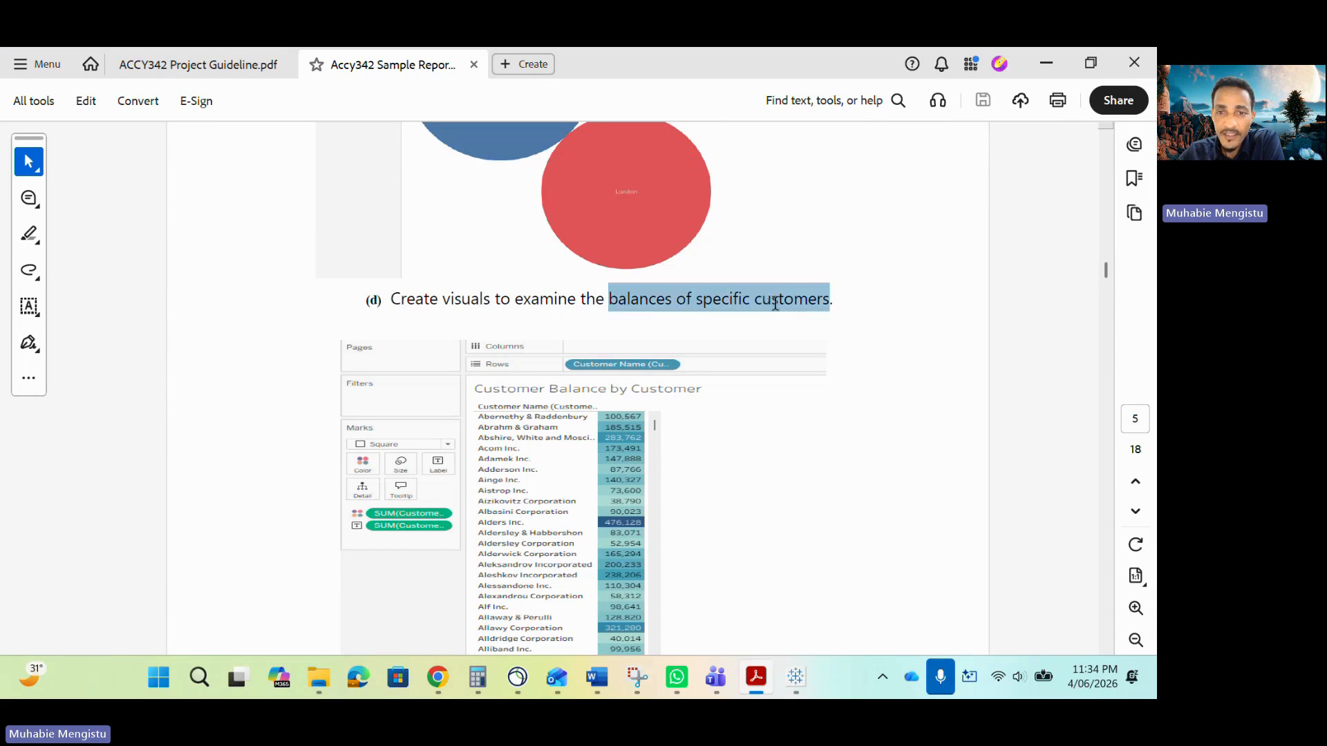
pyautogui.click(631, 302)
pyautogui.moveTo(608, 304); pyautogui.dragTo(802, 304)
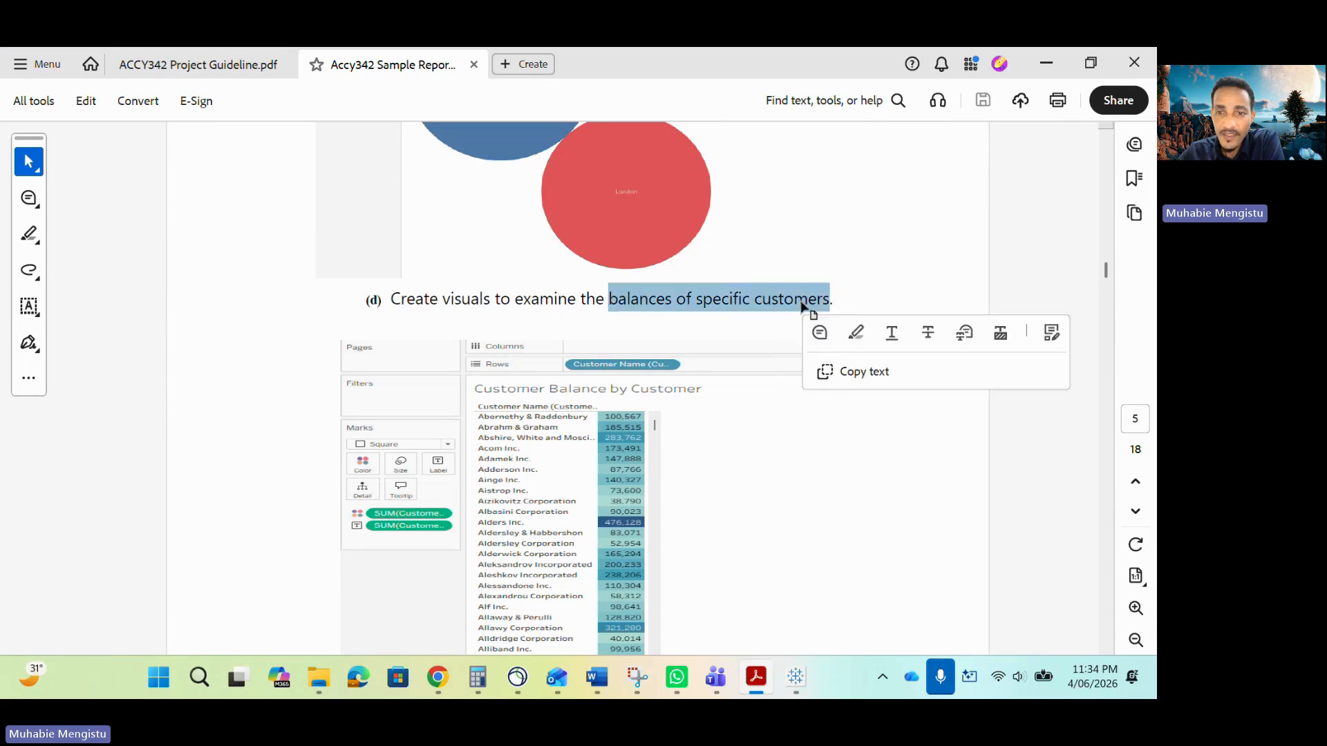
pyautogui.rightClick(802, 306)
pyautogui.click(829, 253)
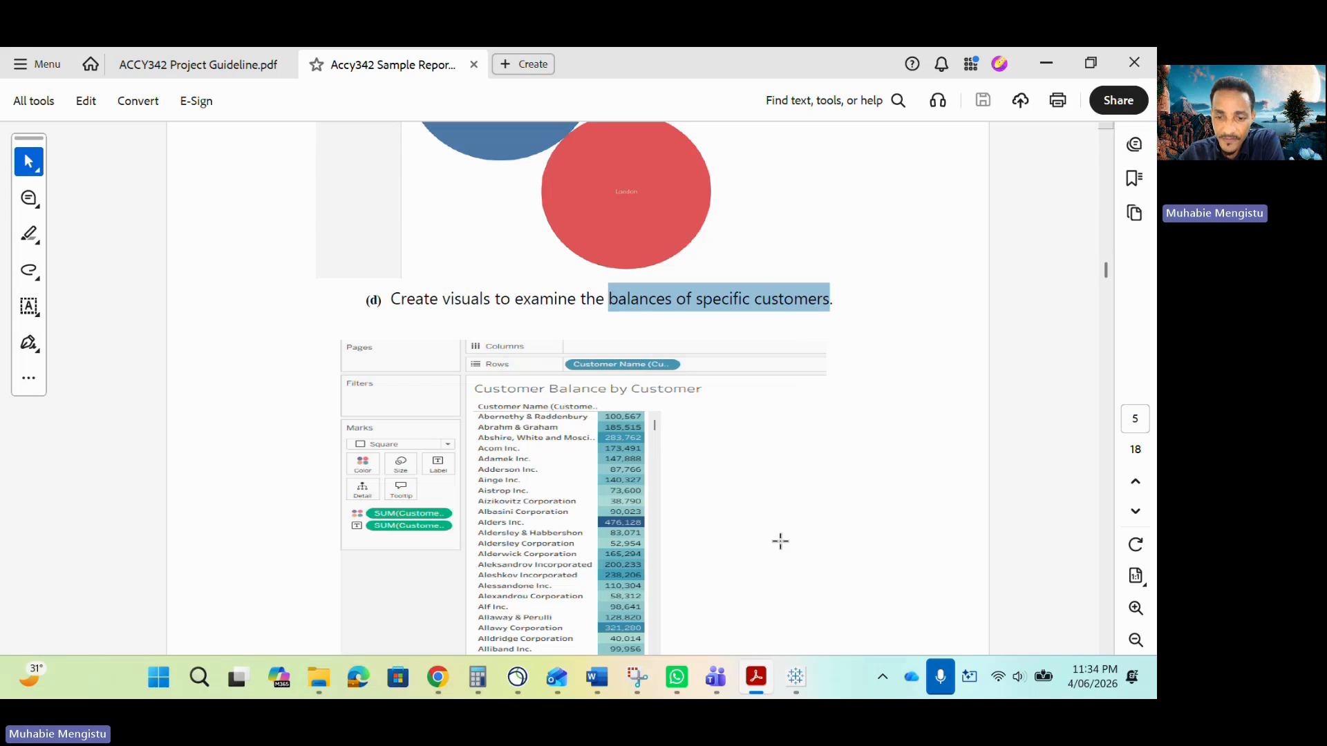
# Create a new worksheet named Customer Balance by Customer Name.
pyautogui.click(800, 687)
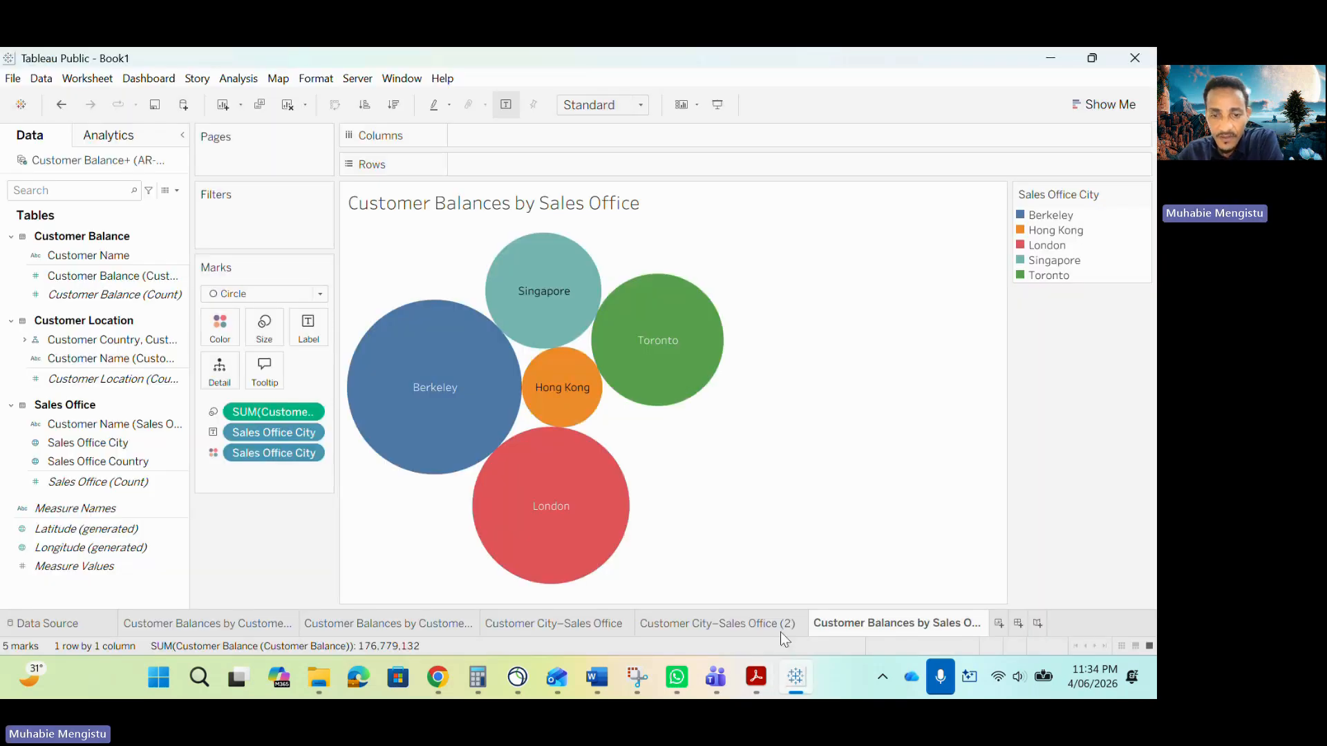
pyautogui.click(1000, 624)
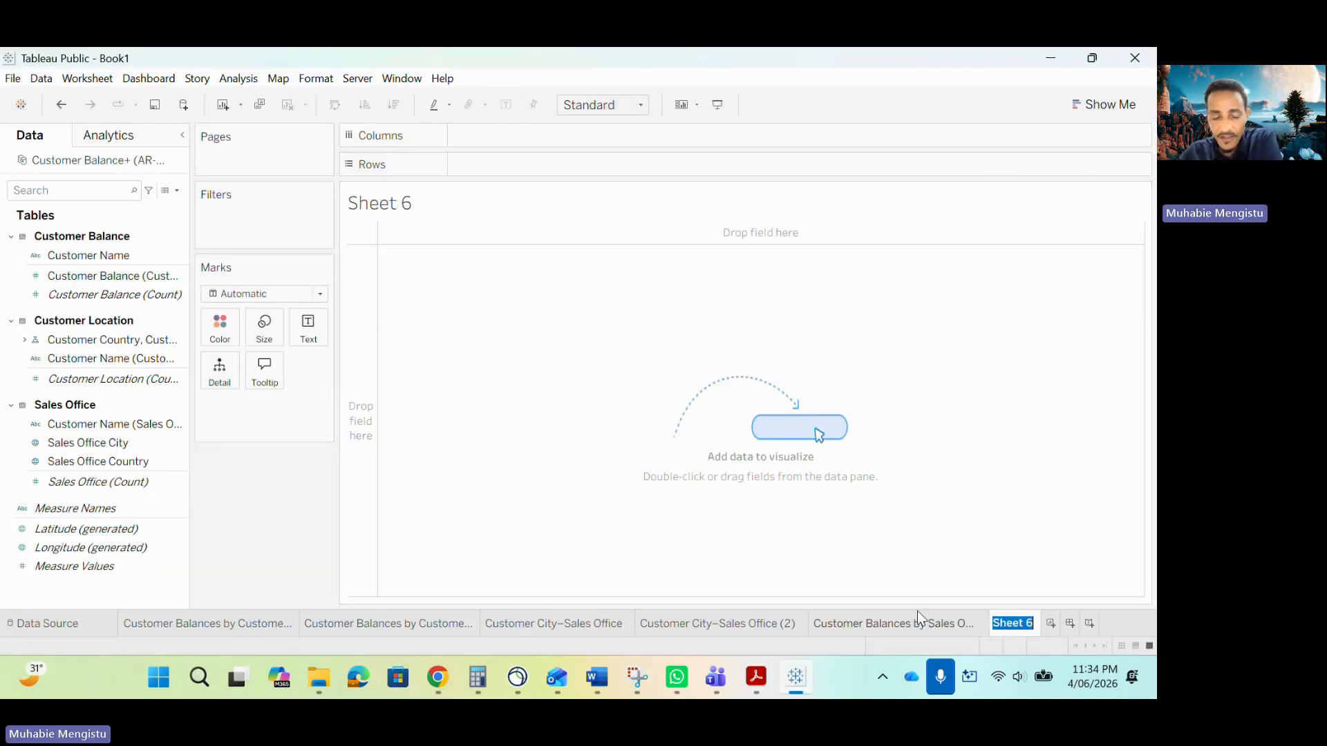
pyautogui.write('Customer Bal')
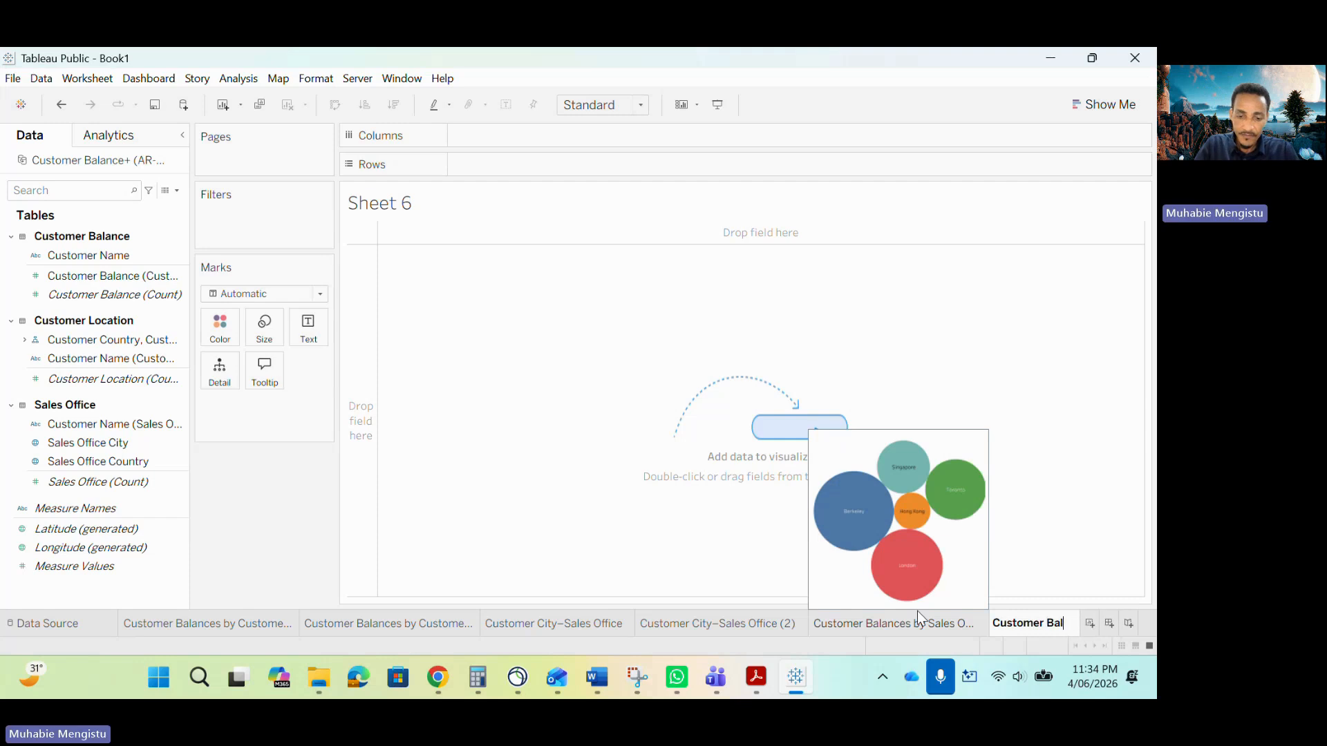
pyautogui.write('ance b')
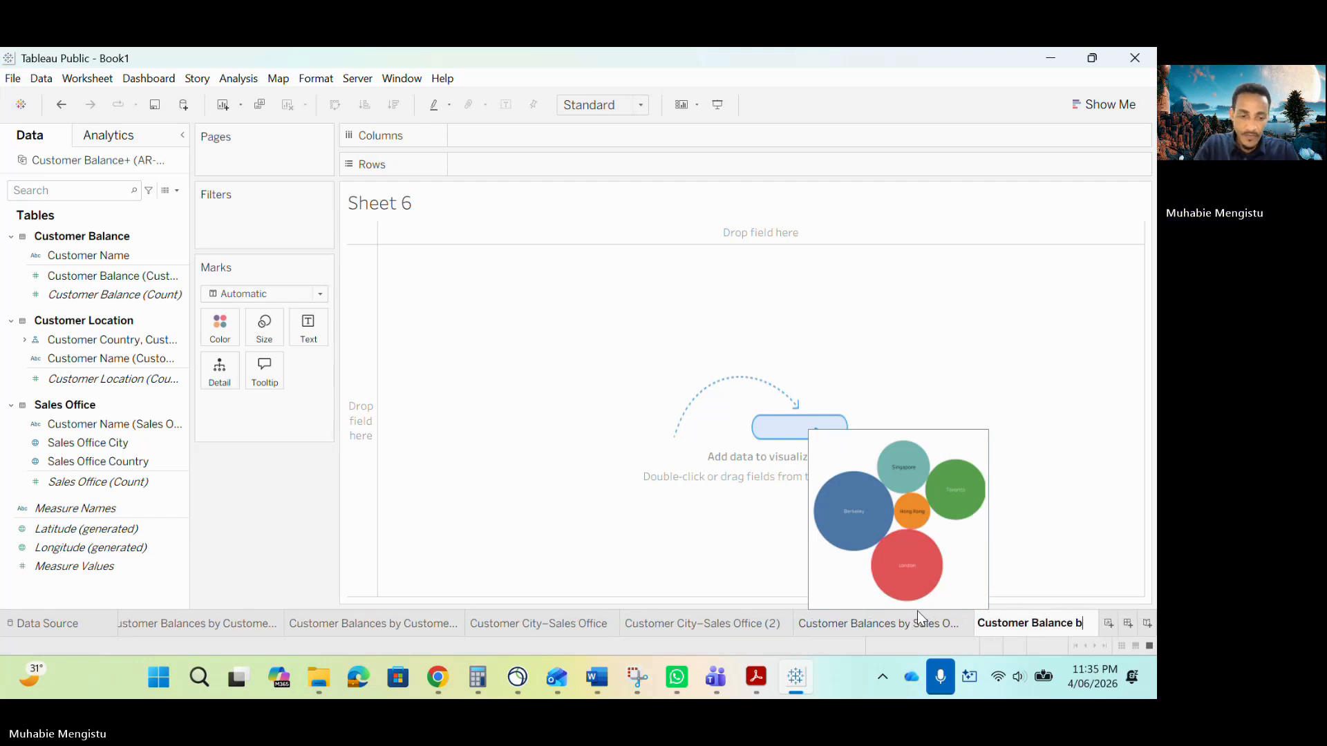
pyautogui.write('y Customer Name')
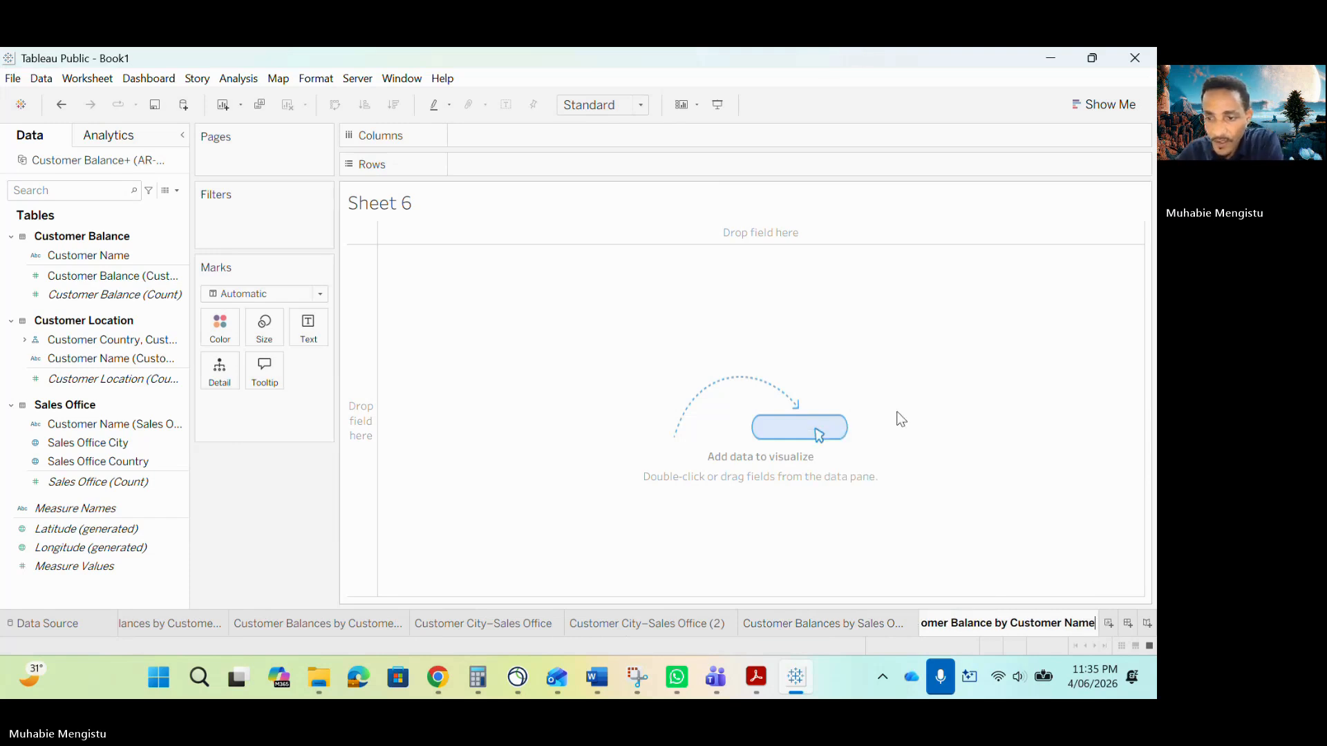
pyautogui.press('Return')
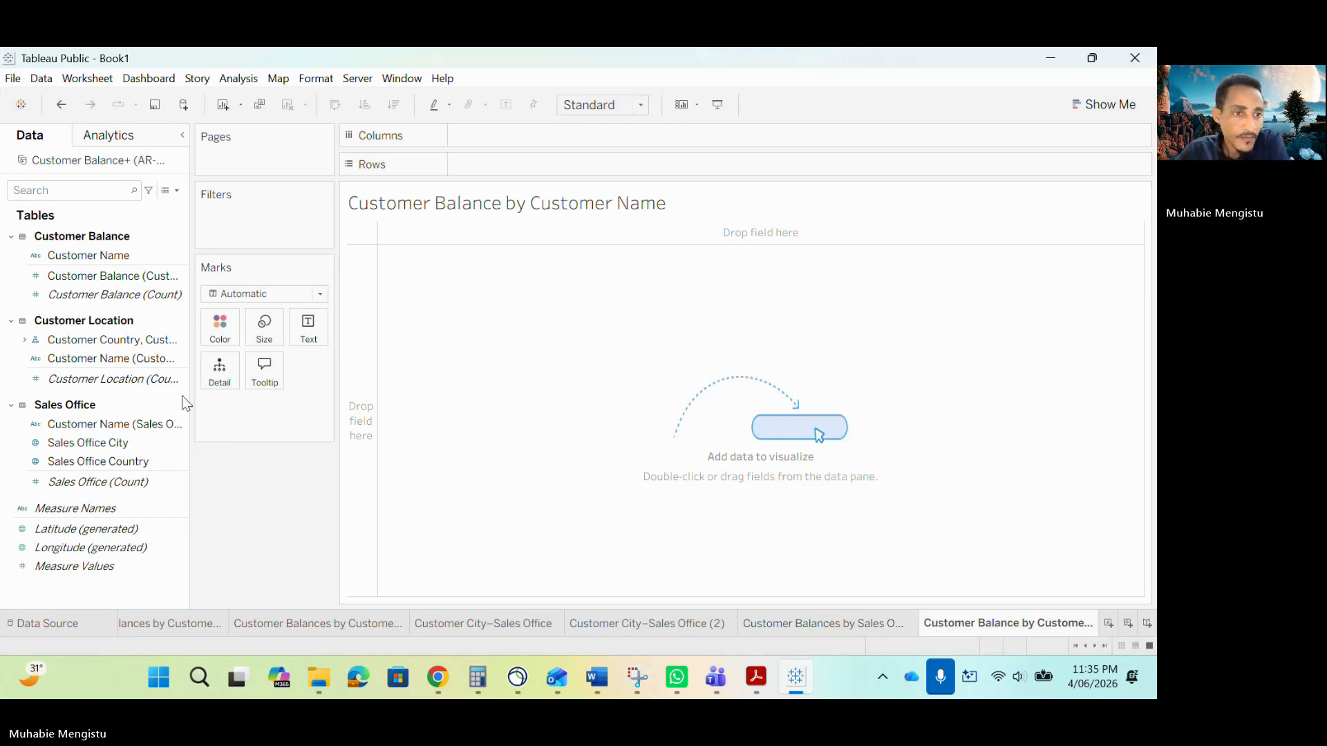
# Place Customer Name on Columns and SUM of Customer Balance on Rows to build a bar chart.
pyautogui.moveTo(88, 255)
pyautogui.mouseDown()
pyautogui.moveTo(364, 211)
pyautogui.moveTo(535, 142)
pyautogui.mouseUp()
pyautogui.click(571, 358)
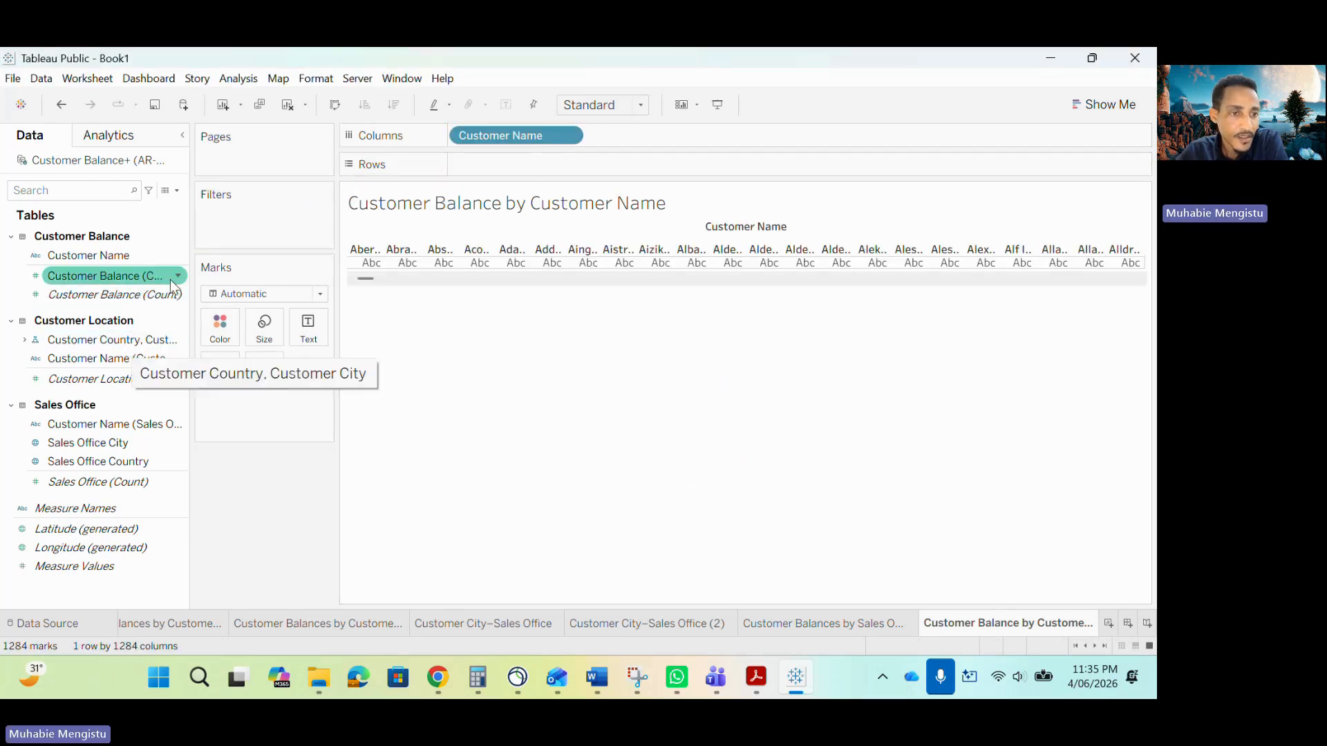
pyautogui.moveTo(97, 279); pyautogui.dragTo(545, 177)
pyautogui.moveTo(110, 277)
pyautogui.mouseDown()
pyautogui.moveTo(562, 163)
pyautogui.moveTo(546, 165)
pyautogui.mouseUp()
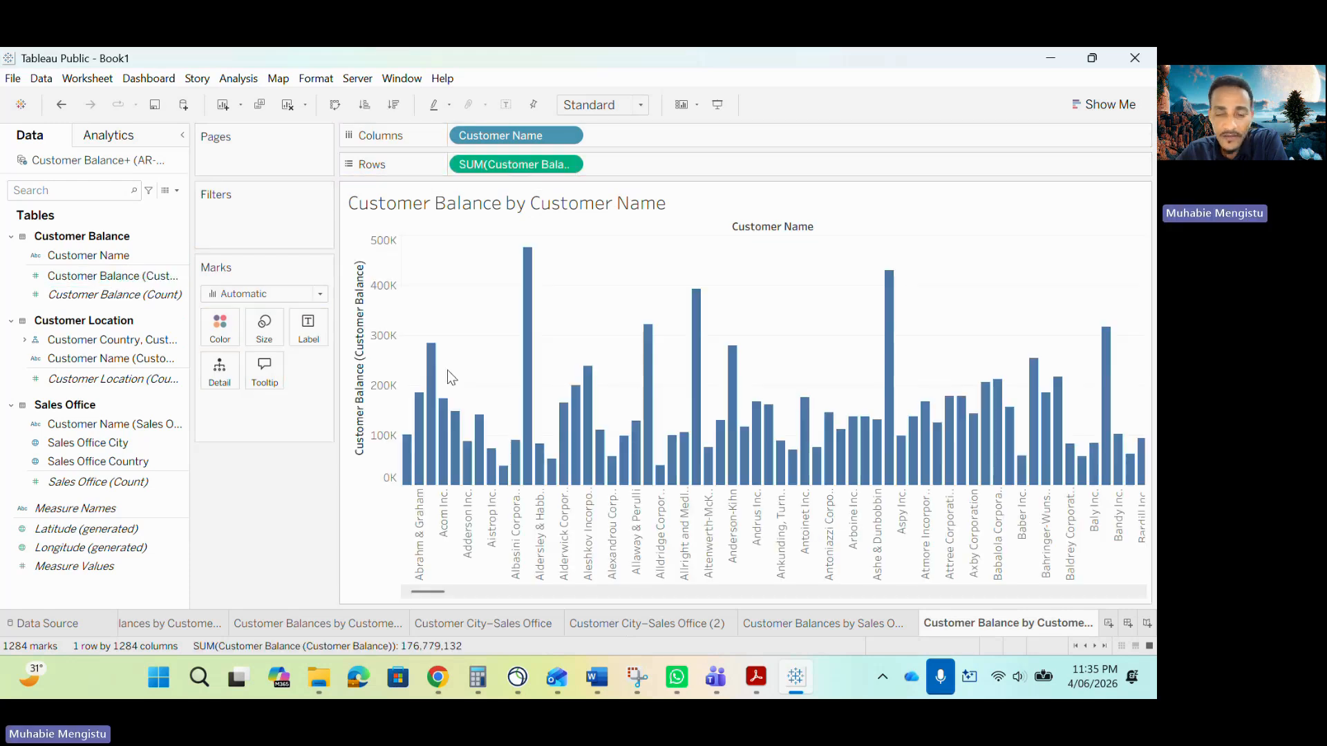
# Convert the view to a highlight table of customer names and balances.
pyautogui.click(1076, 100)
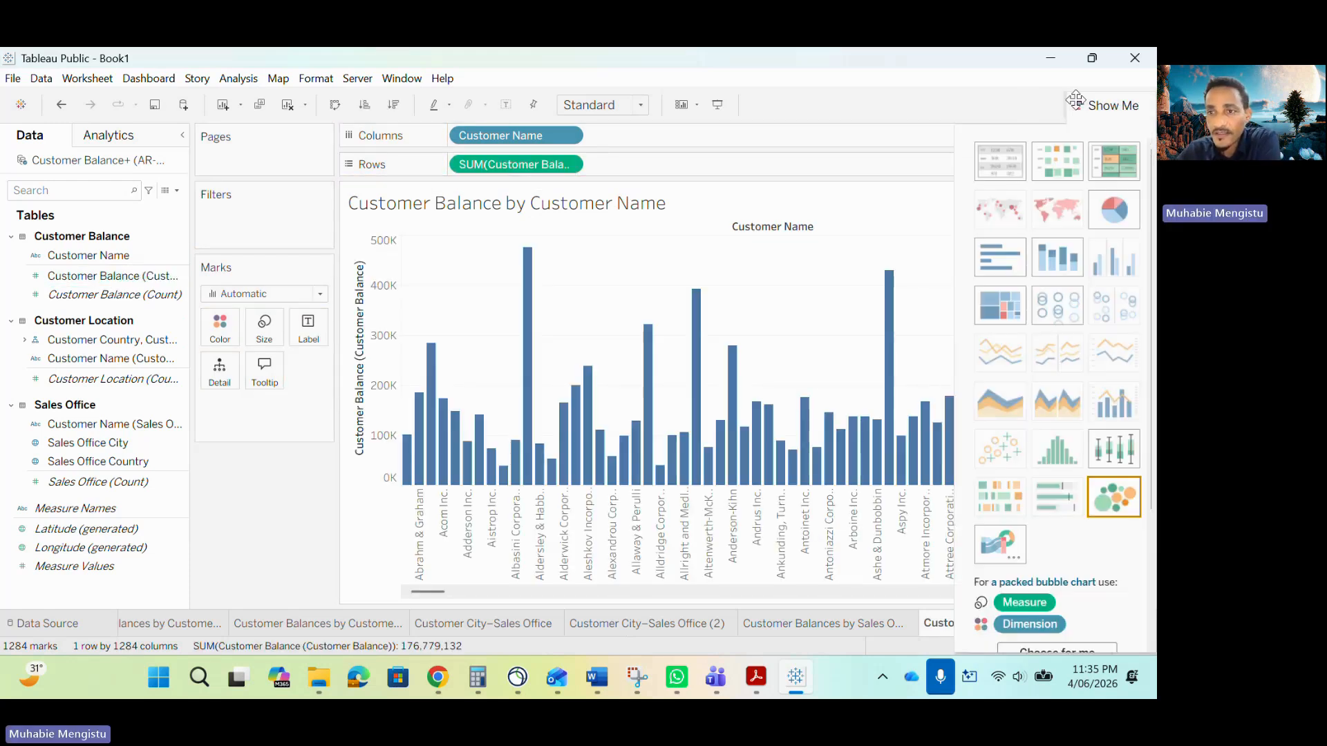
pyautogui.click(1114, 163)
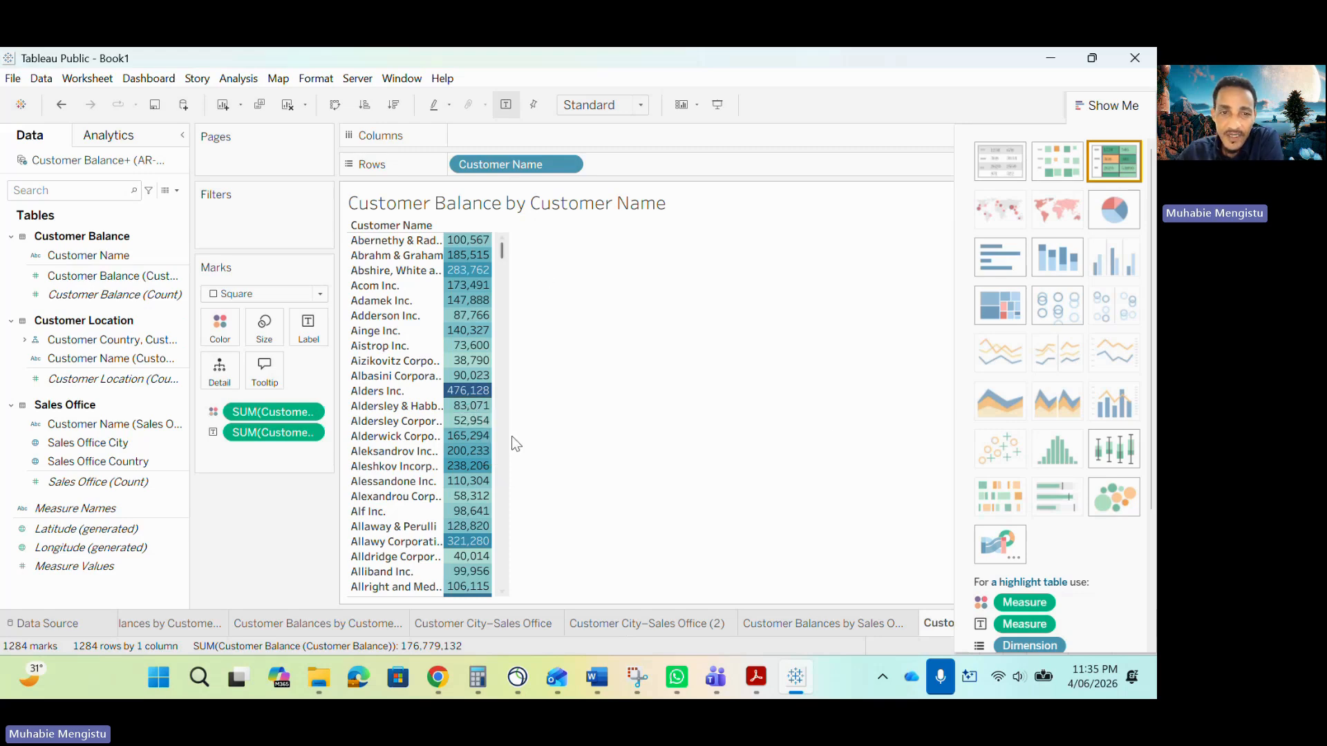
pyautogui.moveTo(502, 251)
pyautogui.mouseDown()
pyautogui.moveTo(491, 577)
pyautogui.moveTo(483, 236)
pyautogui.mouseUp()
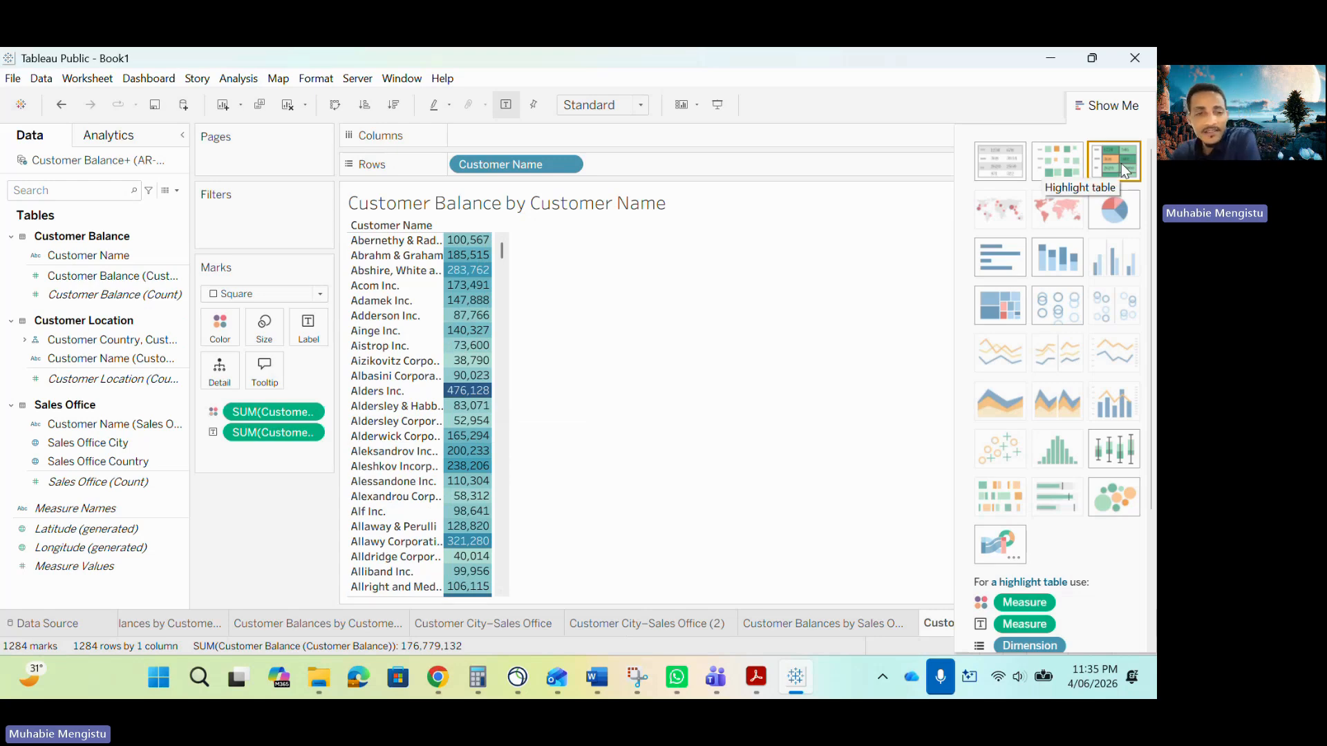
# Read the Allowance for Credit Losses risk areas in the project guideline about customer balances over $400K.
pyautogui.click(756, 676)
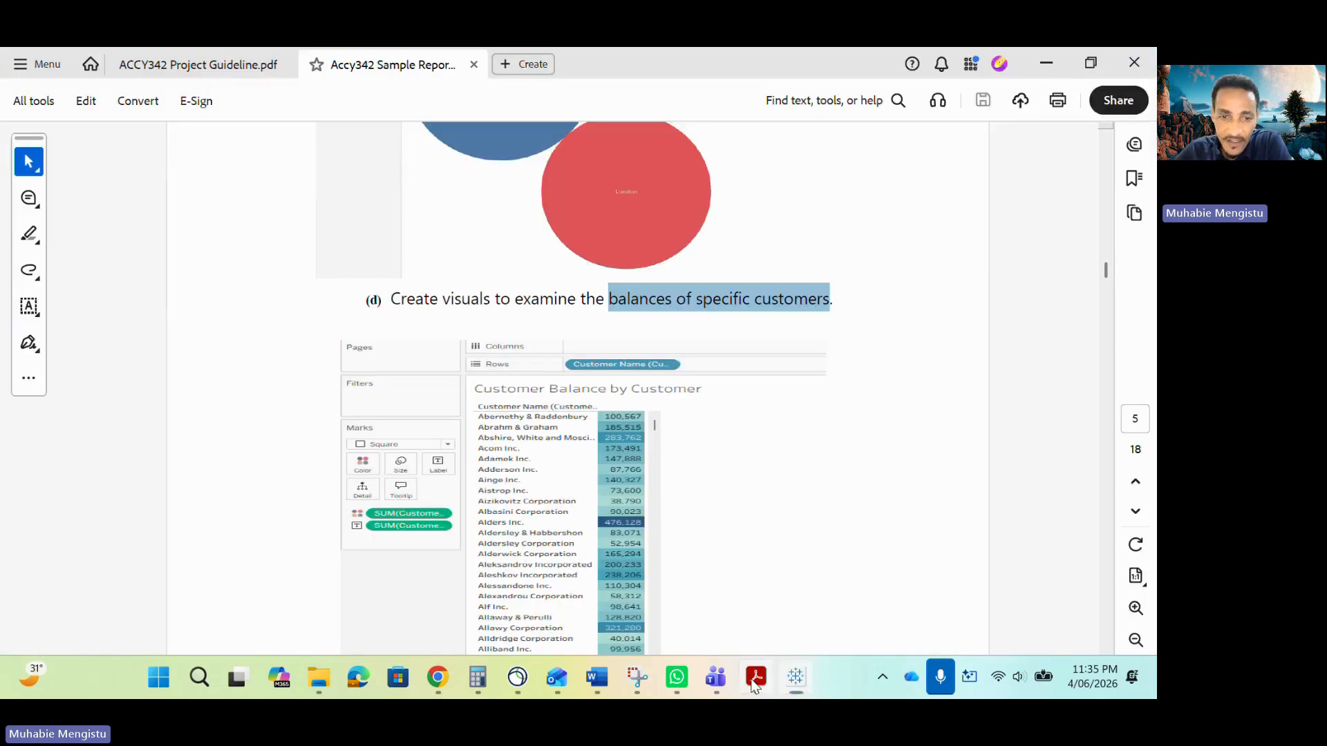
pyautogui.click(193, 64)
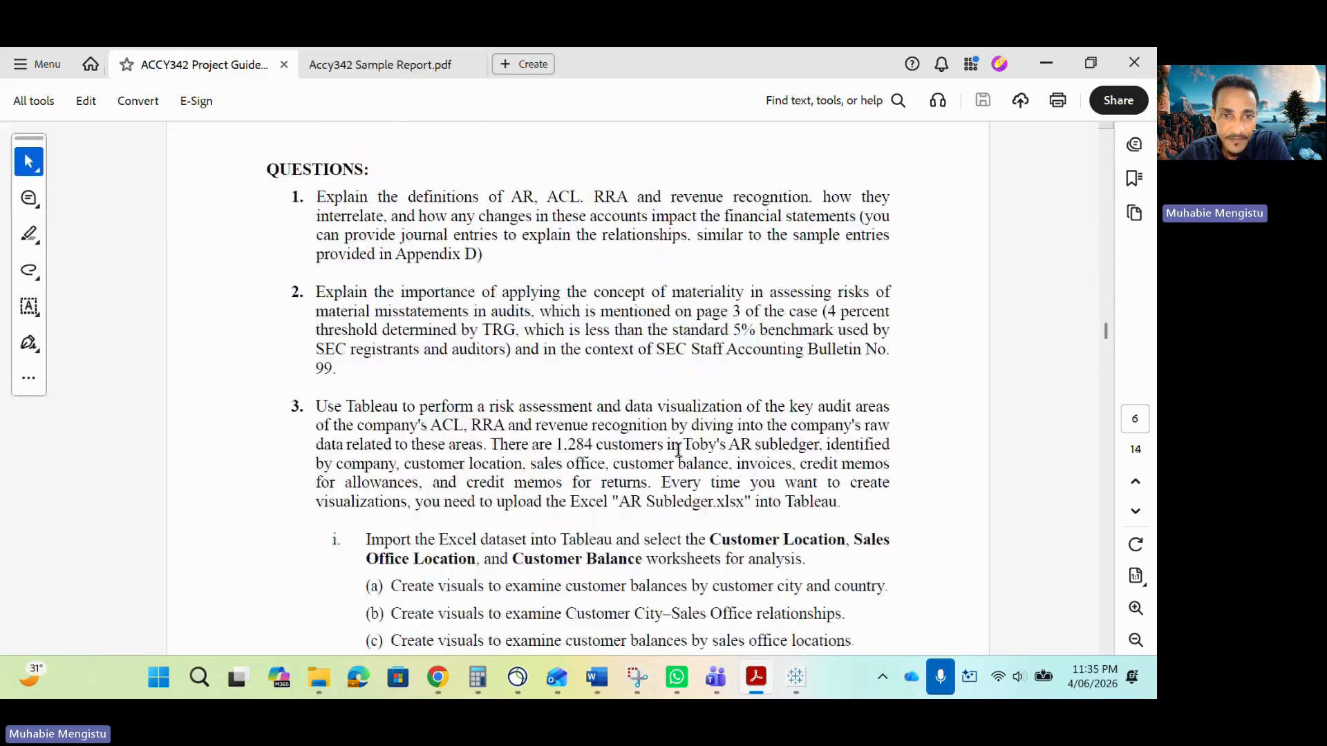
pyautogui.scroll(3, 677, 449)
pyautogui.scroll(-18, 677, 449)
pyautogui.scroll(-12, 678, 446)
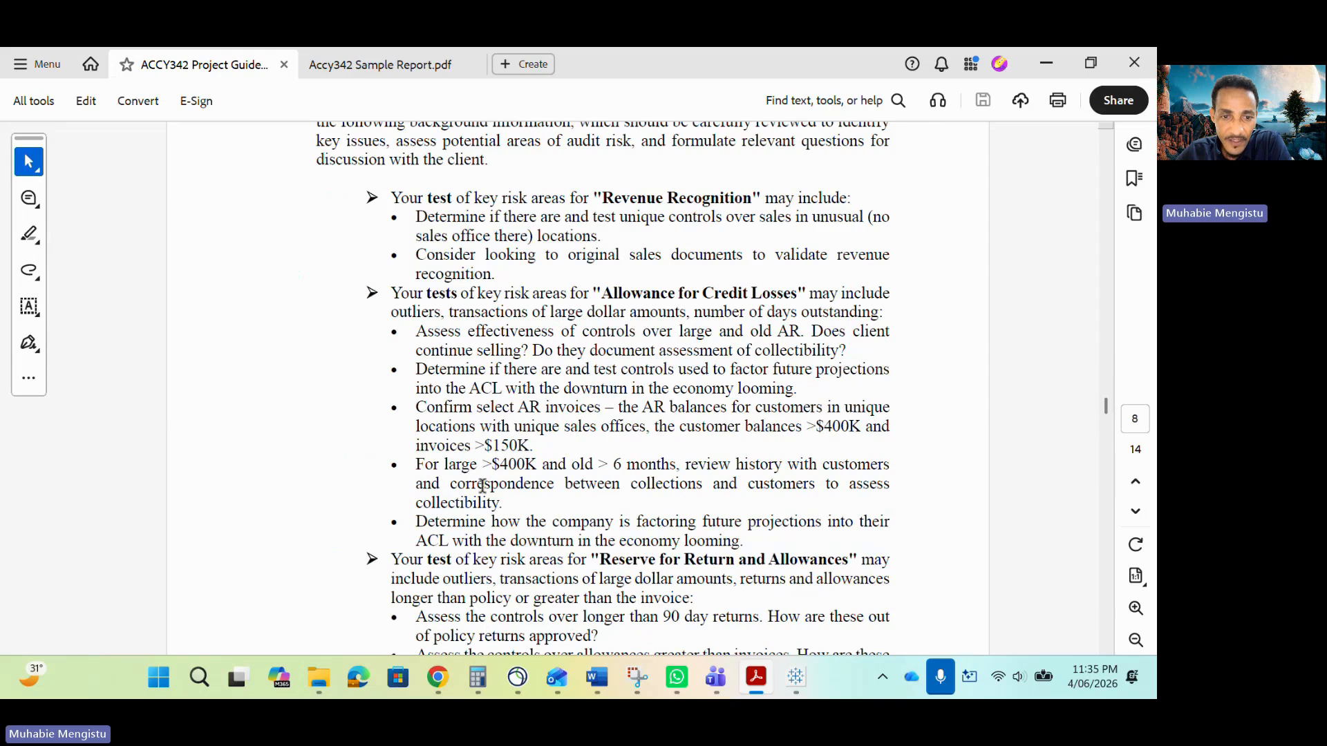
pyautogui.moveTo(537, 465); pyautogui.dragTo(445, 465)
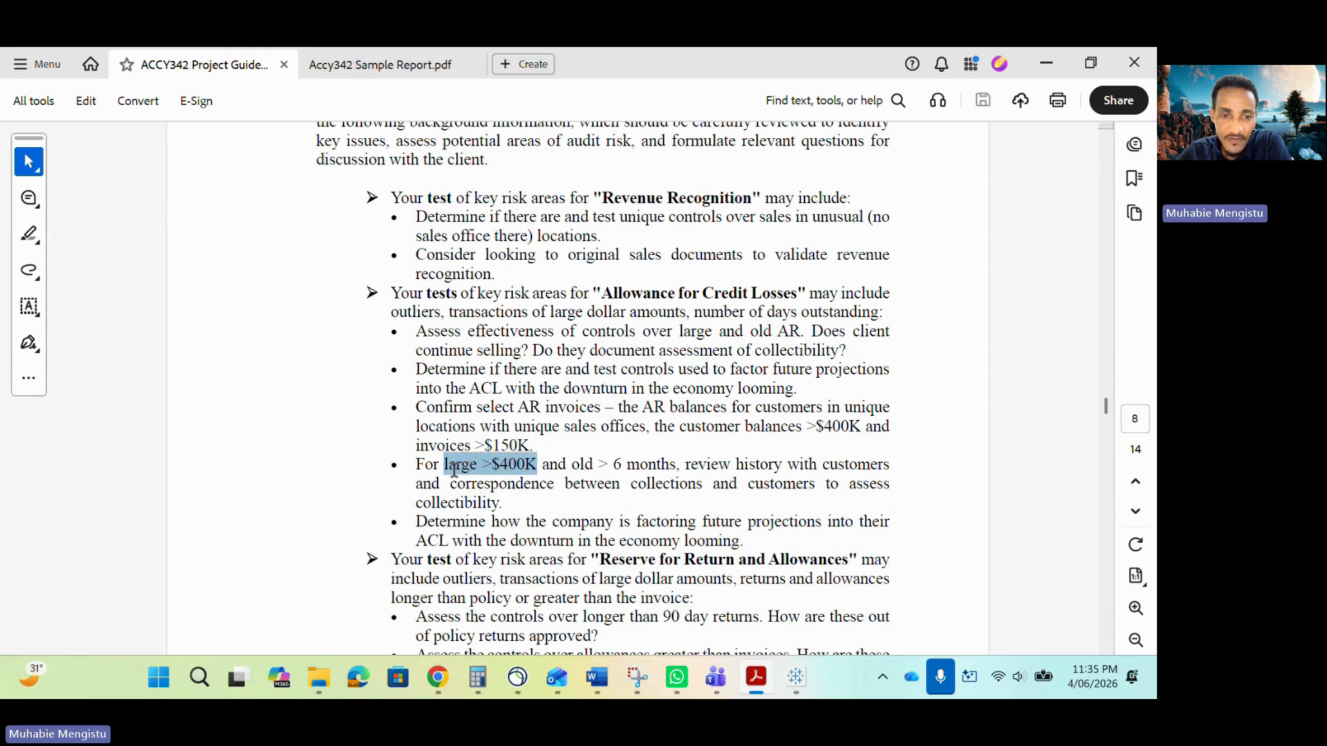
pyautogui.moveTo(539, 465); pyautogui.dragTo(446, 465)
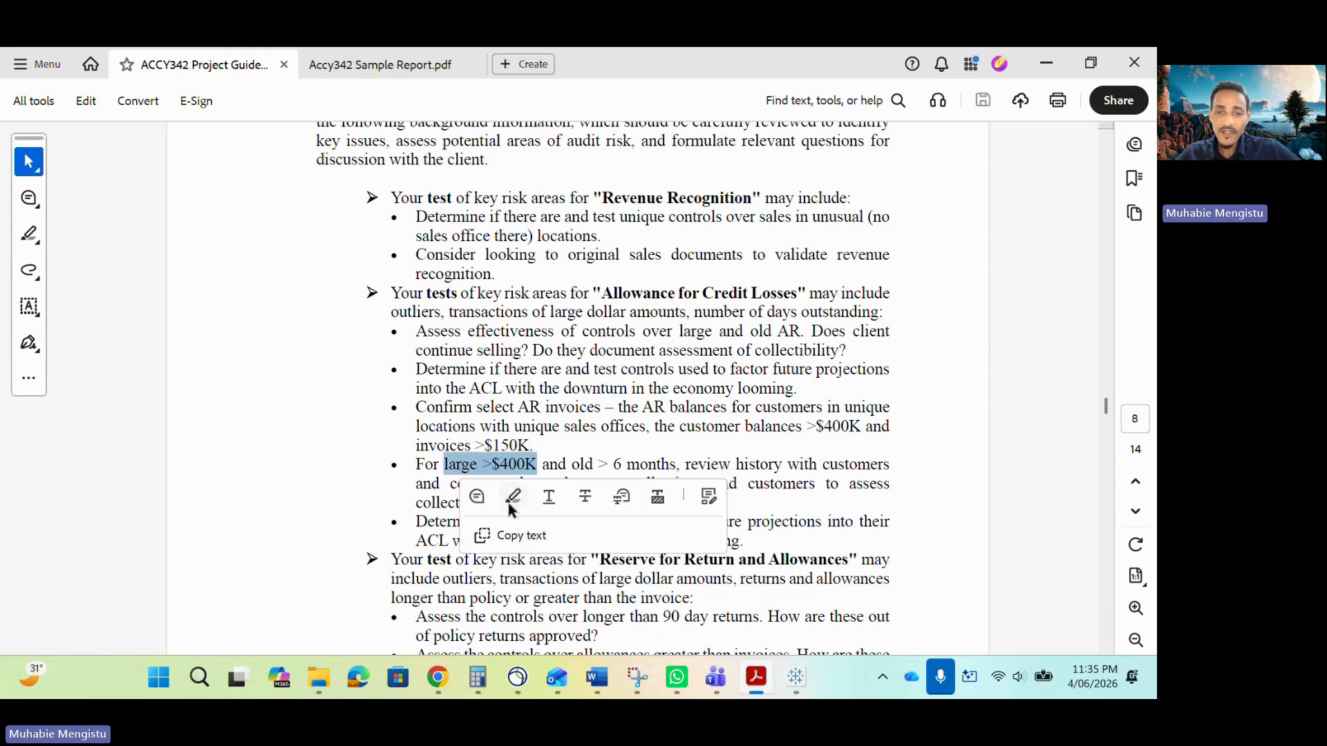
pyautogui.click(774, 456)
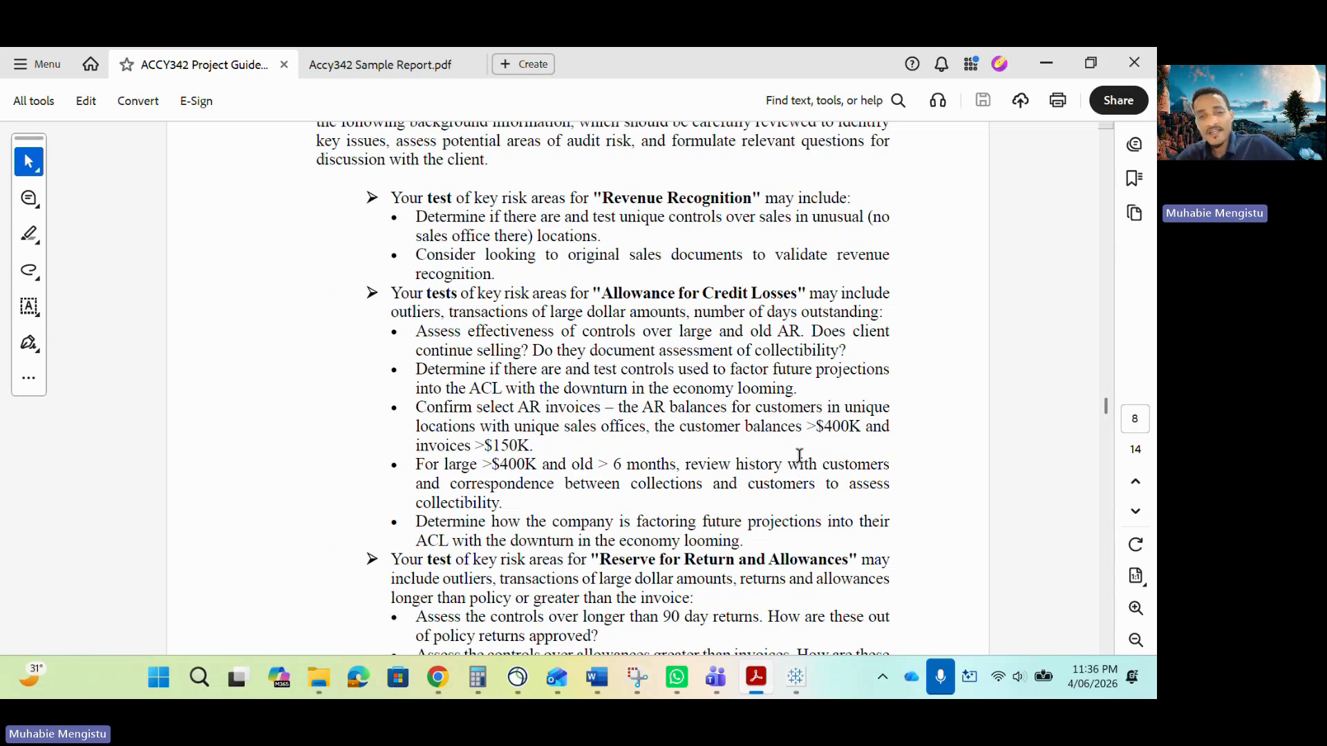
pyautogui.moveTo(858, 424); pyautogui.dragTo(818, 427)
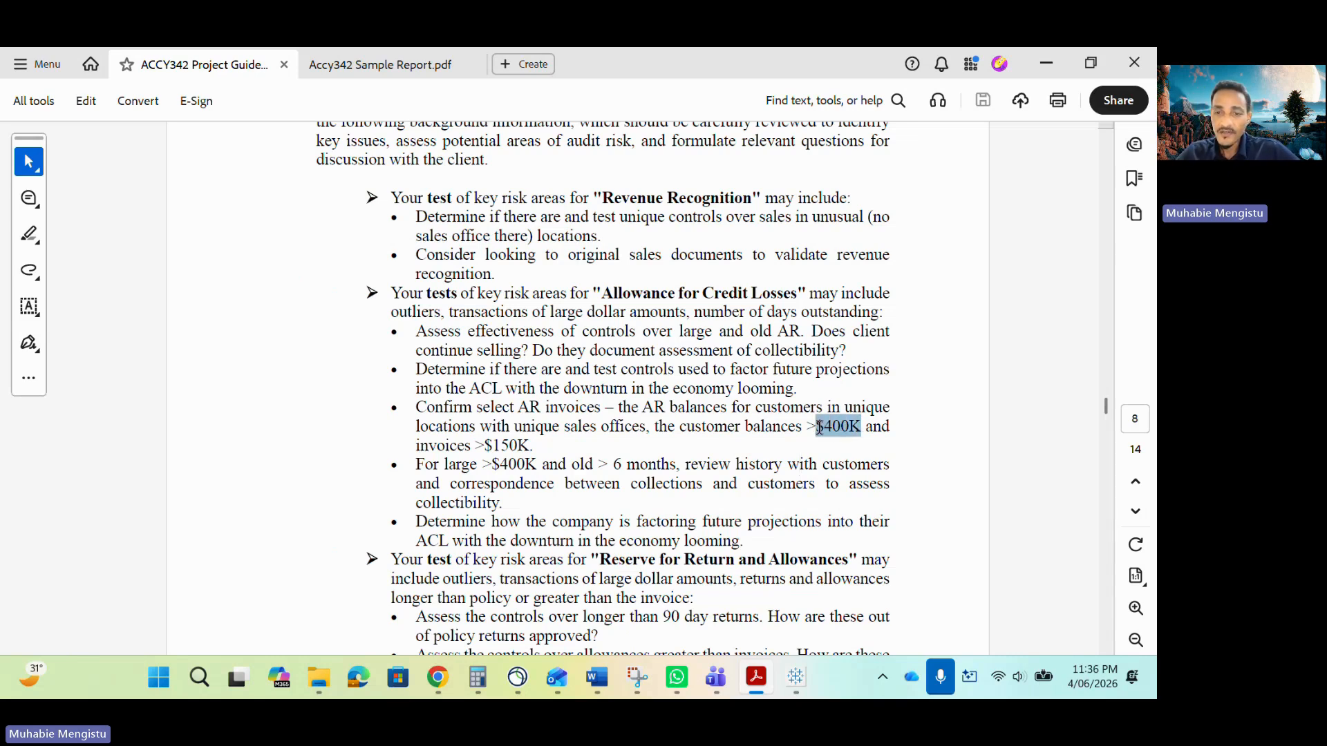
pyautogui.click(1046, 62)
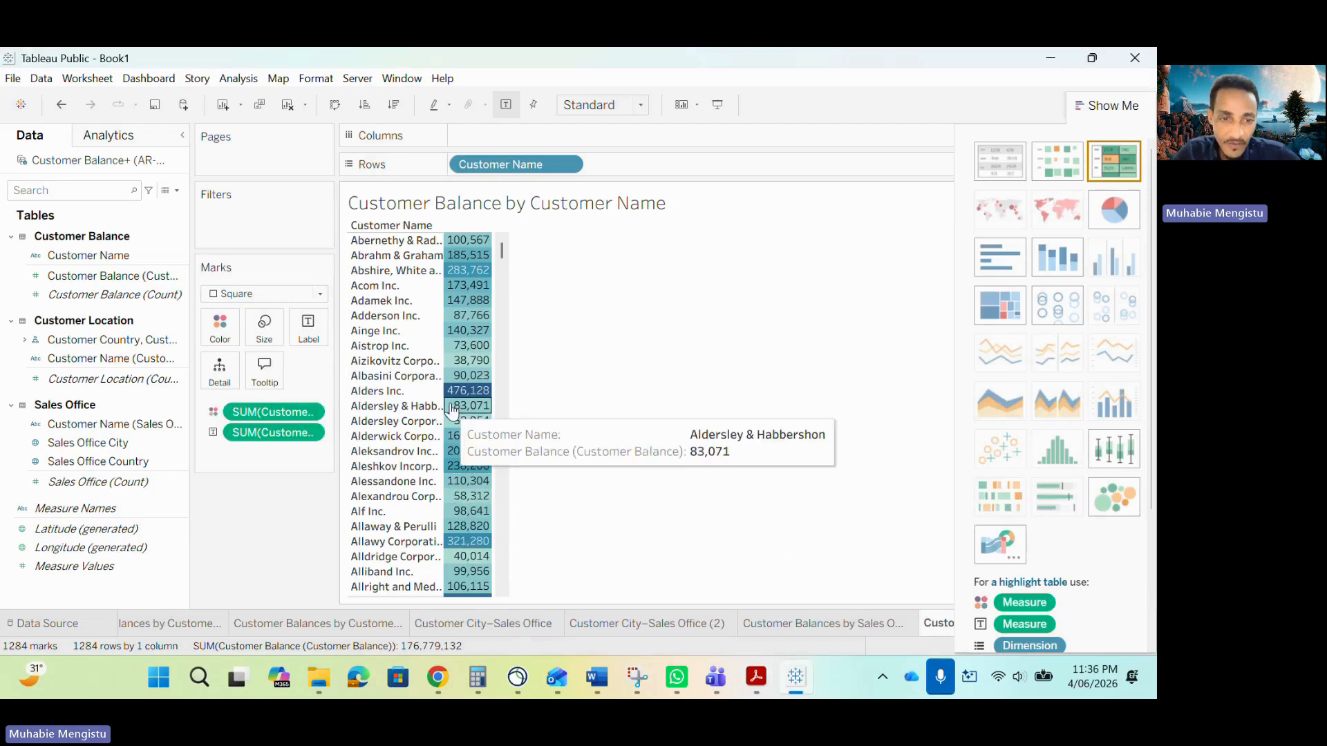
# Inspect individual customer balances in the highlight table and hide the Show Me panel.
pyautogui.moveTo(475, 400)
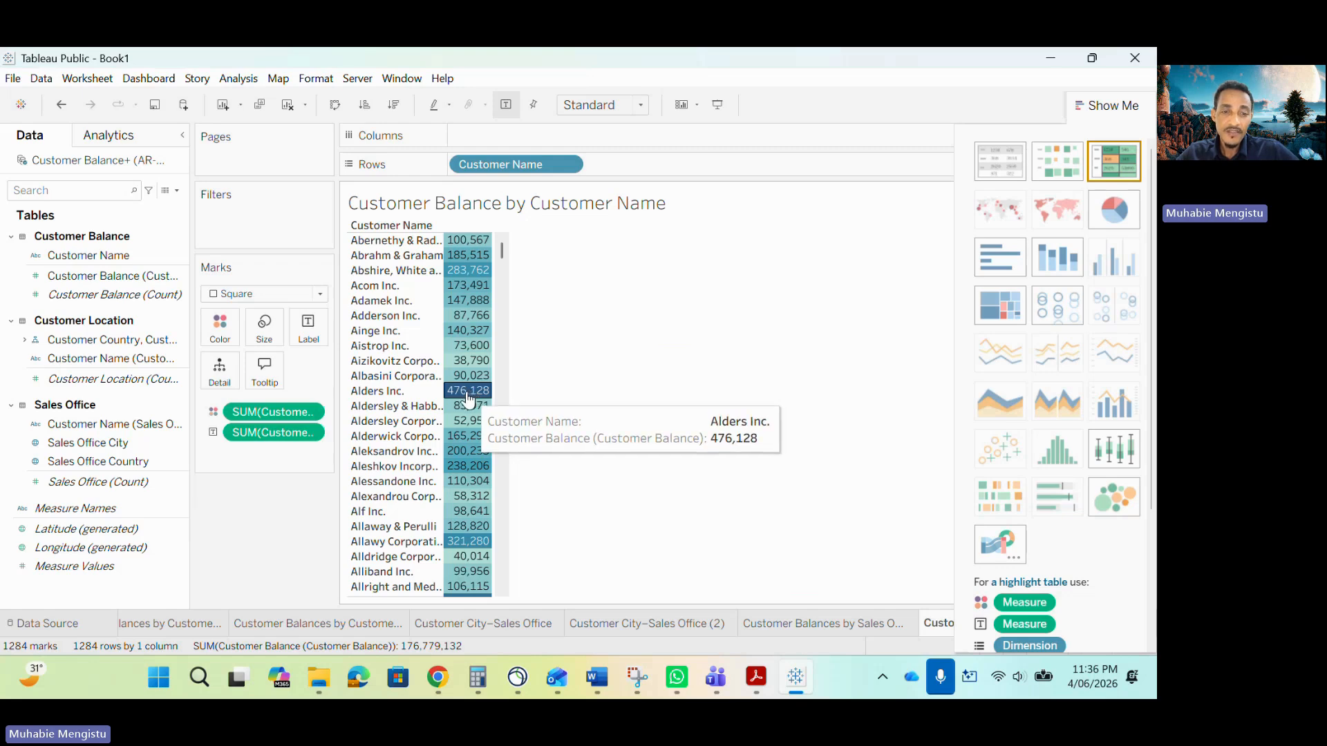
pyautogui.moveTo(464, 521)
pyautogui.scroll(-5, 464, 521)
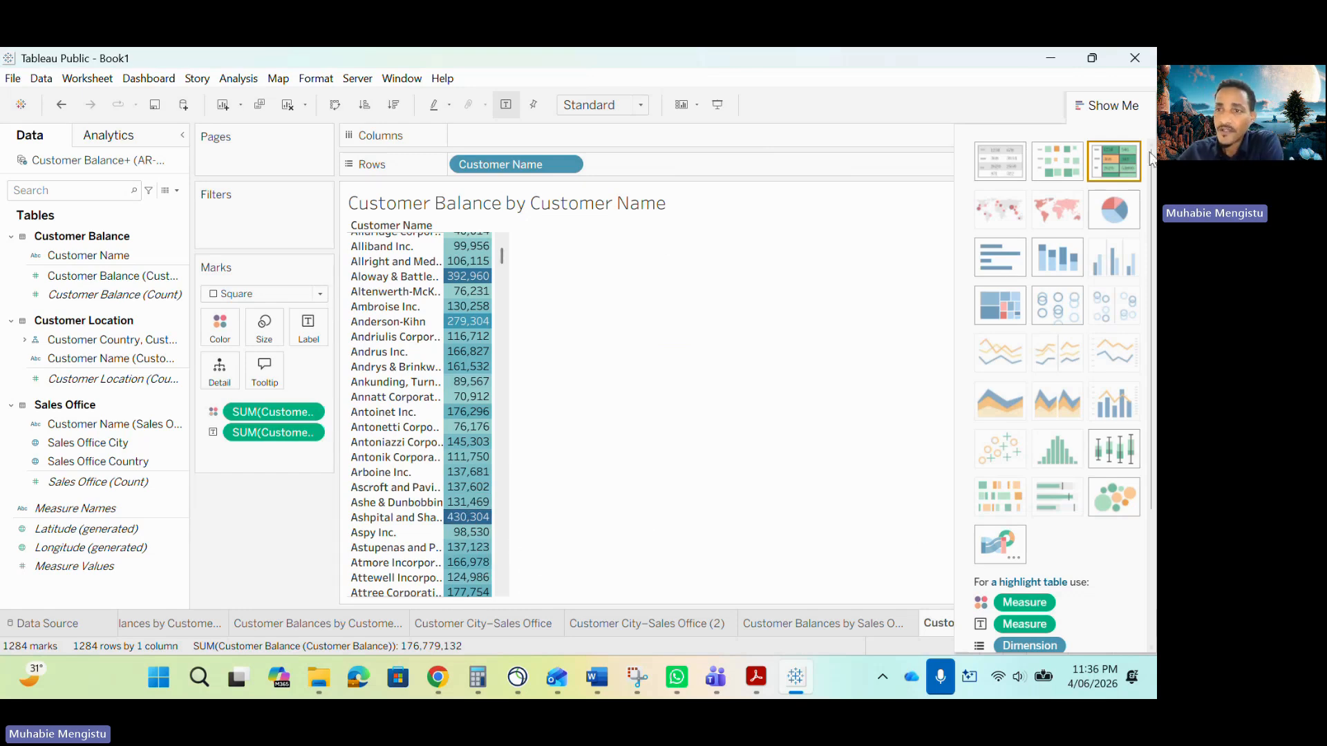
pyautogui.click(1105, 105)
# Read section ii of the sample report on examining customer invoice aging.
pyautogui.click(757, 680)
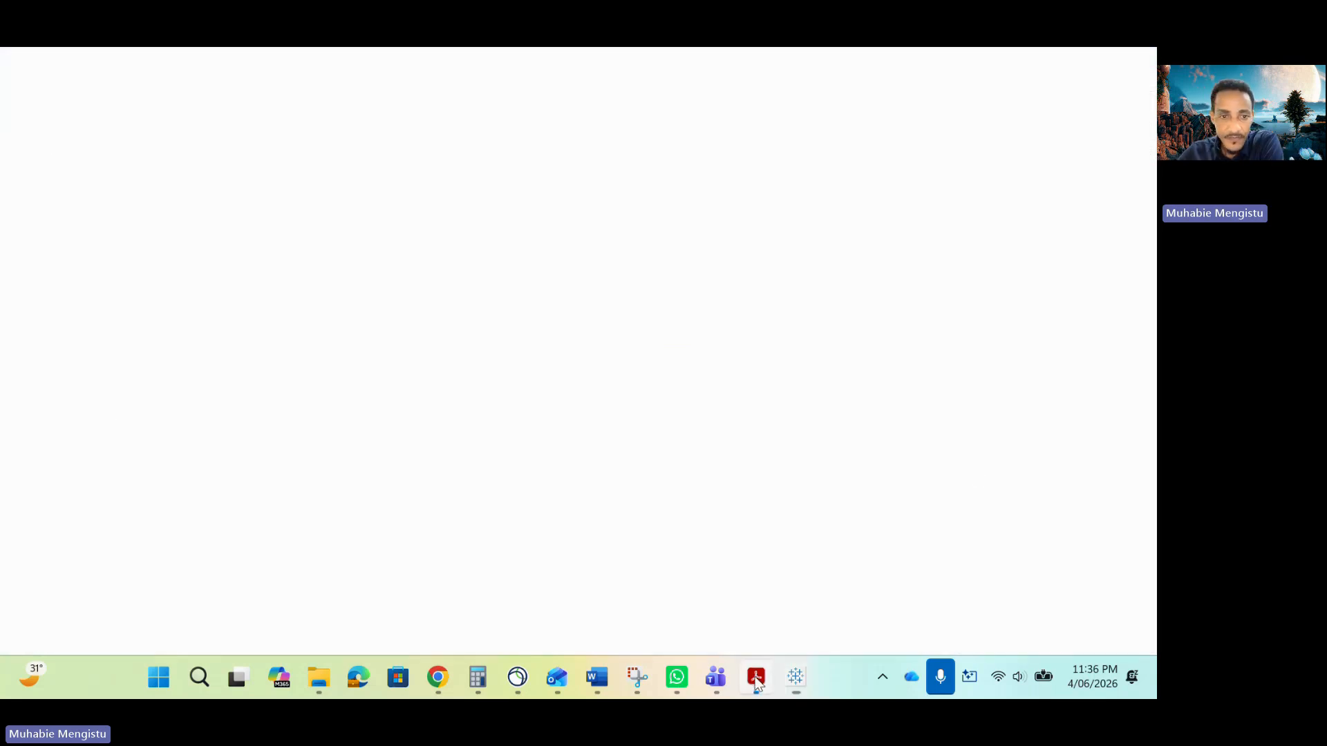
pyautogui.click(400, 66)
pyautogui.scroll(-10, 624, 480)
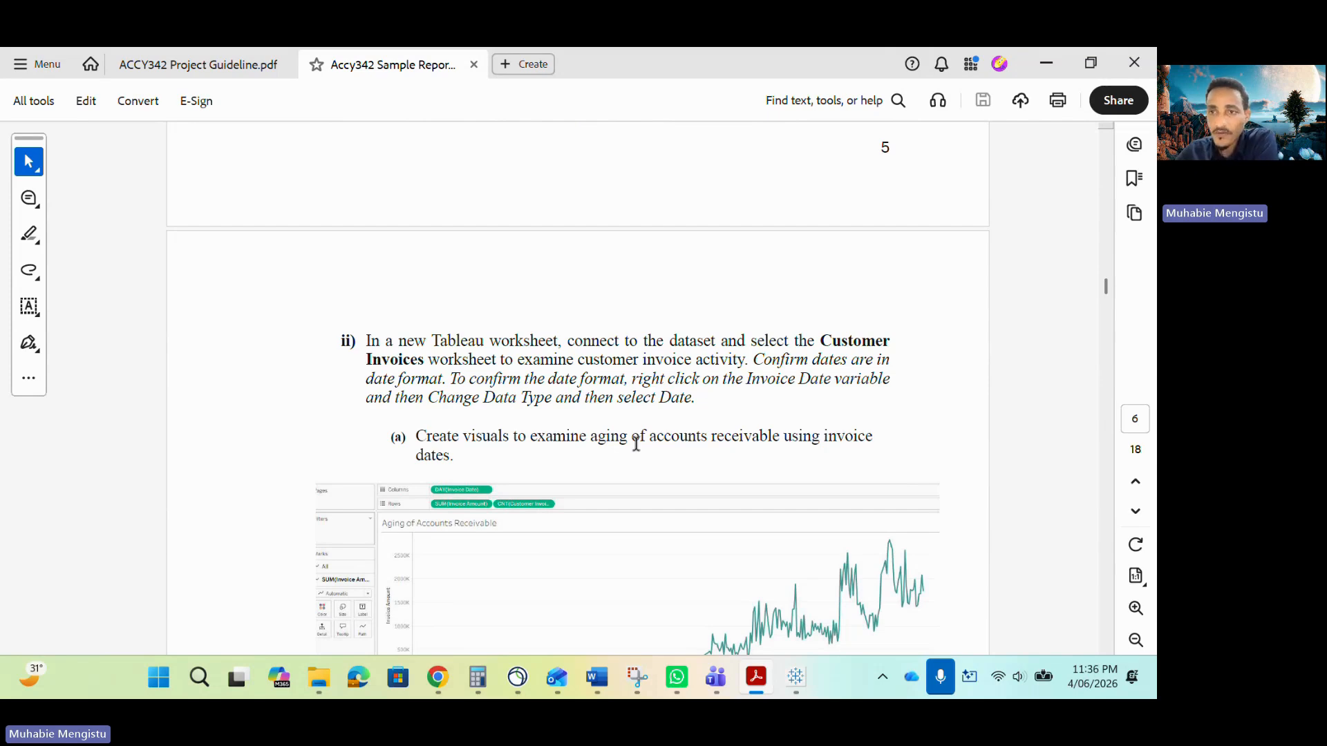
pyautogui.scroll(-1, 448, 406)
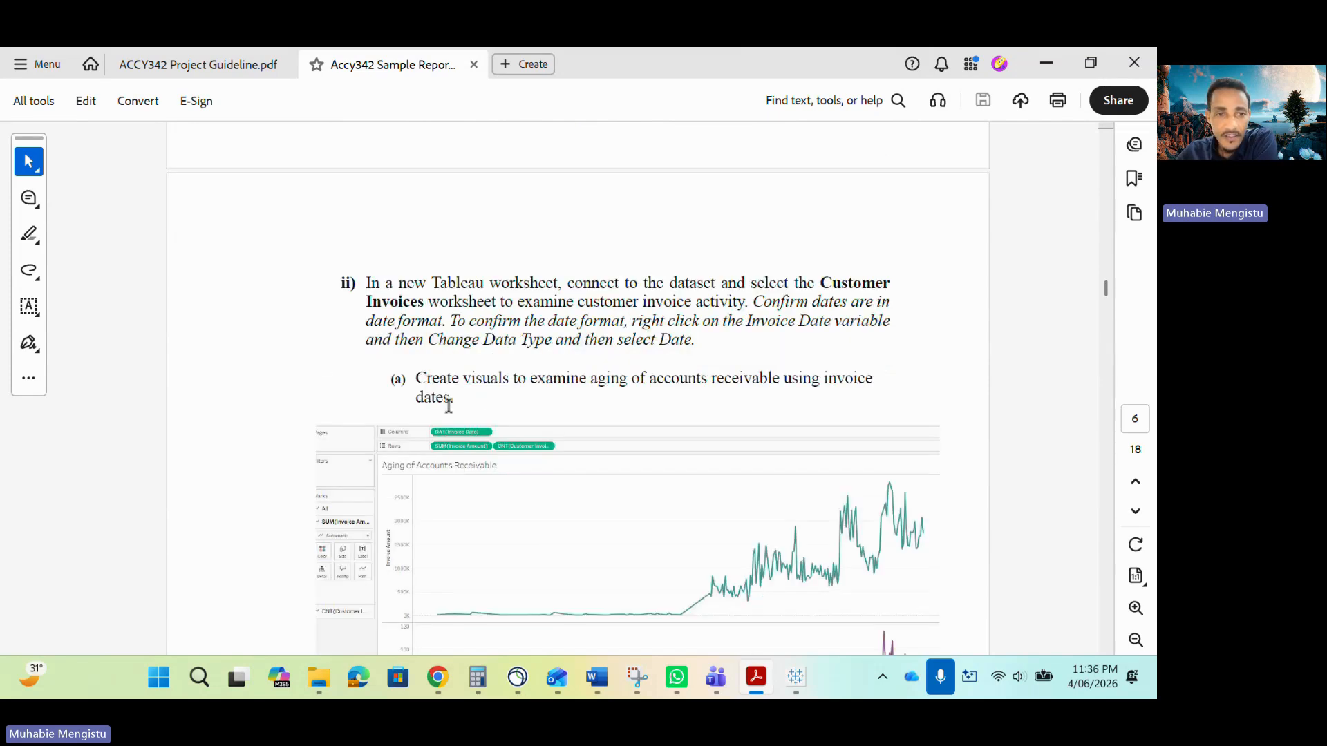